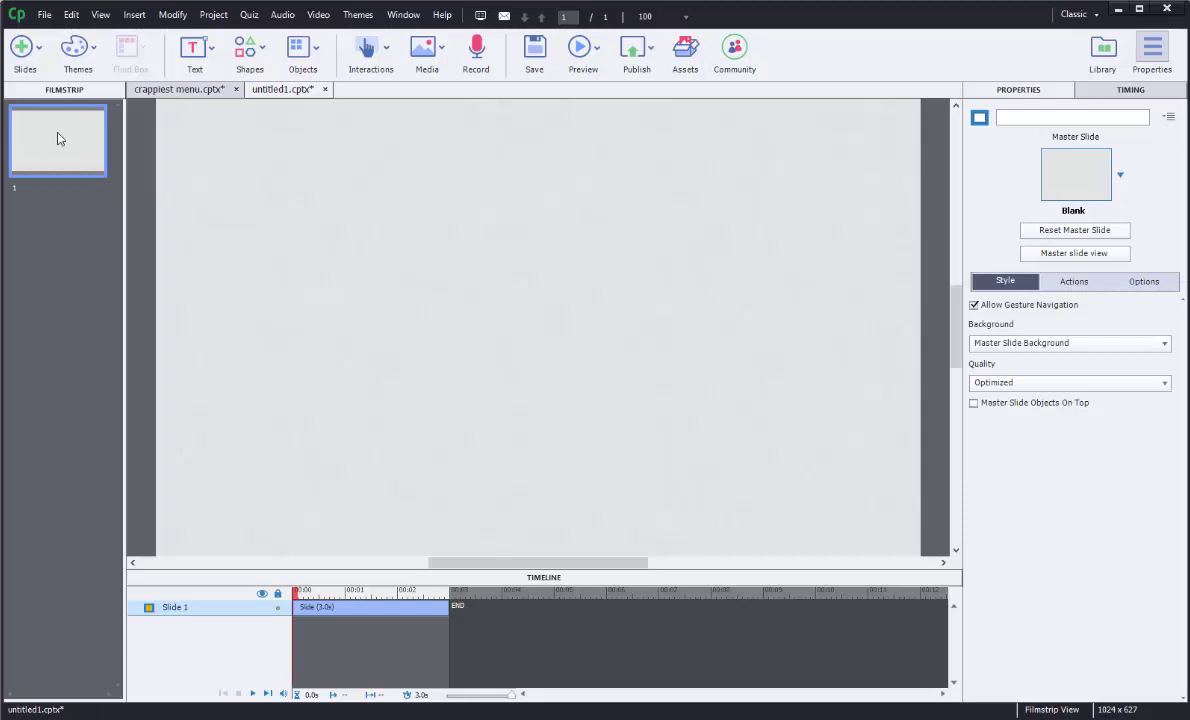
- Add a new slide with the Title layout and delete the extra blank second slide
click(38, 55)
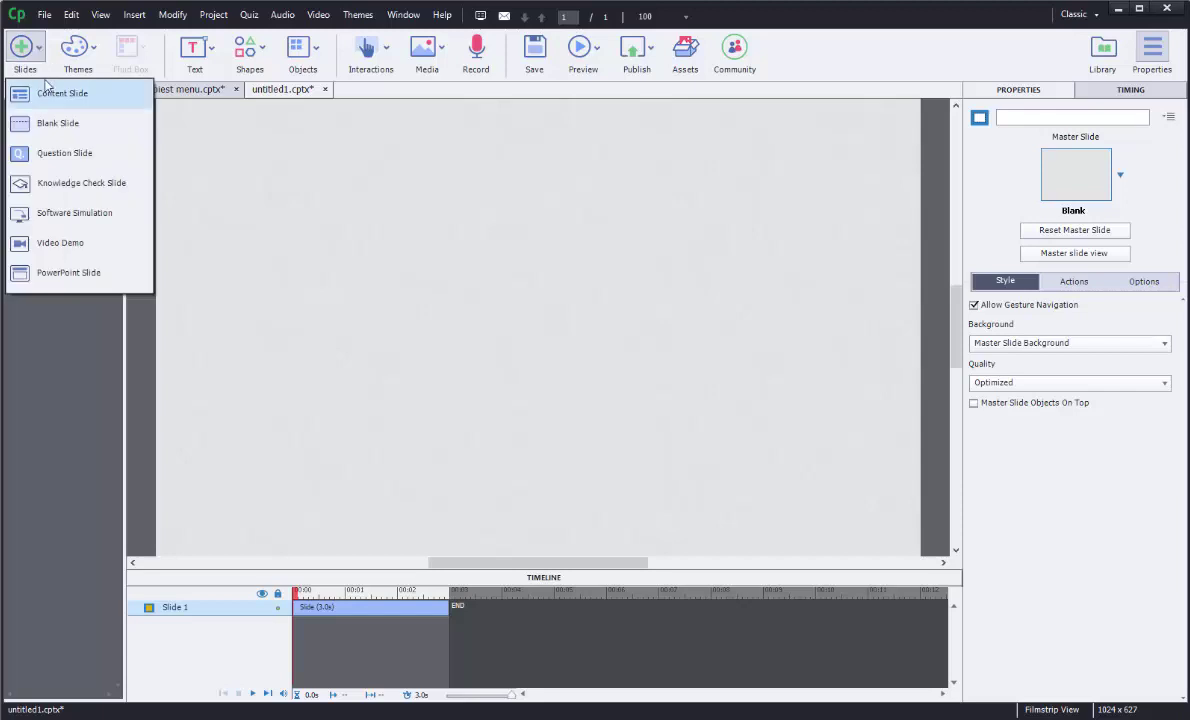
click(60, 93)
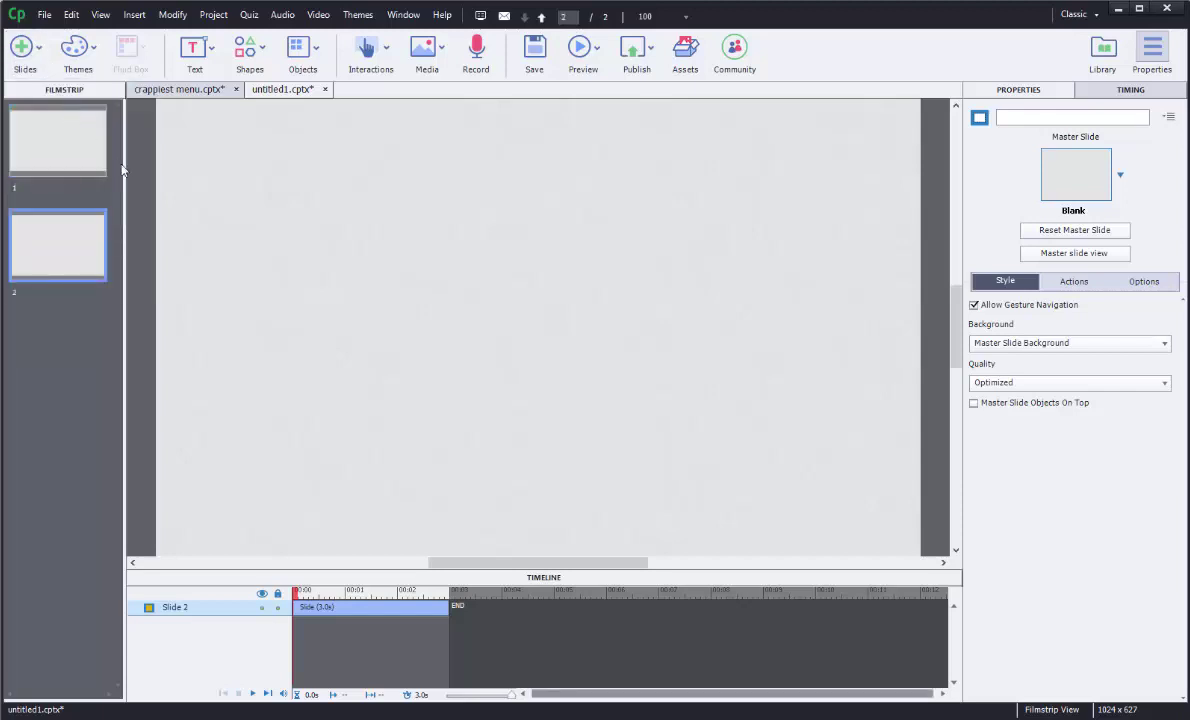
right_click(84, 239)
mouse_move(157, 282)
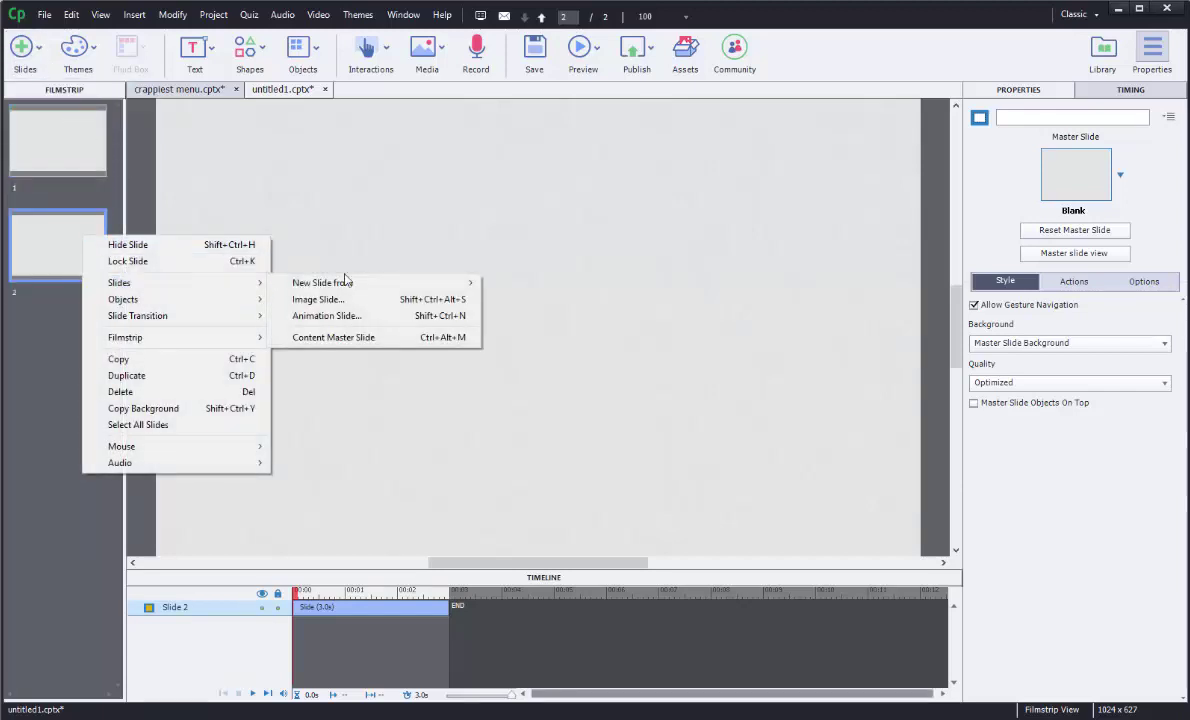
mouse_move(355, 282)
click(520, 240)
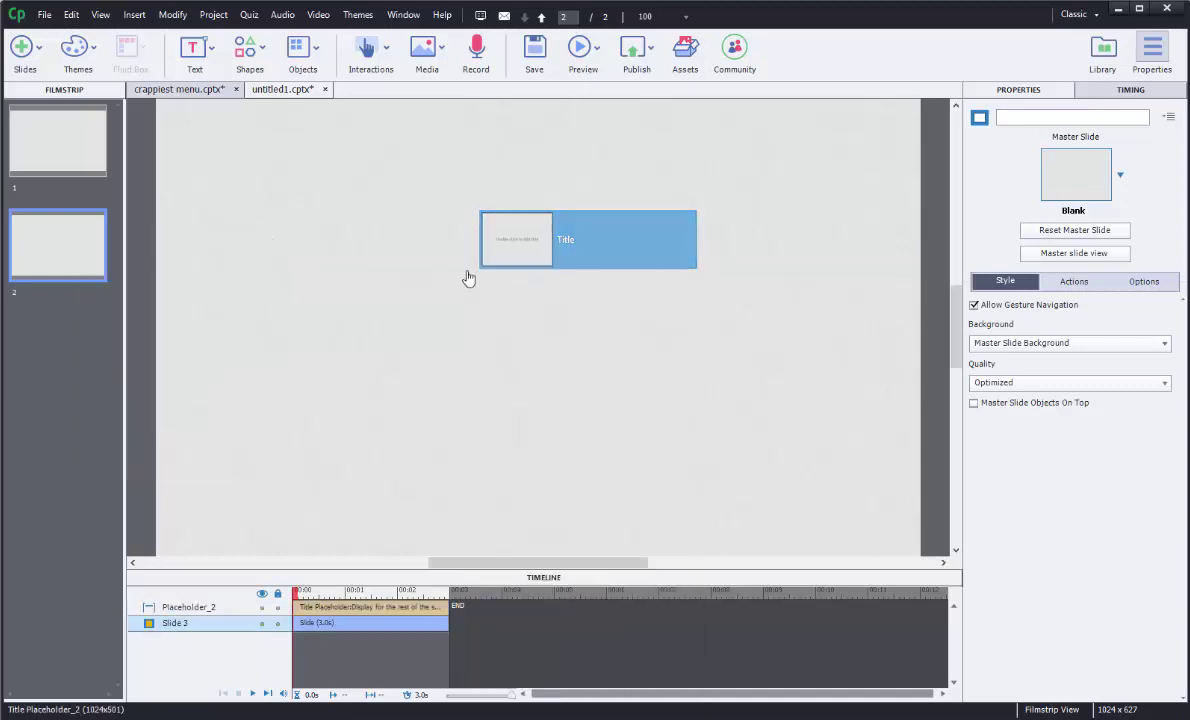
click(97, 263)
key(Delete)
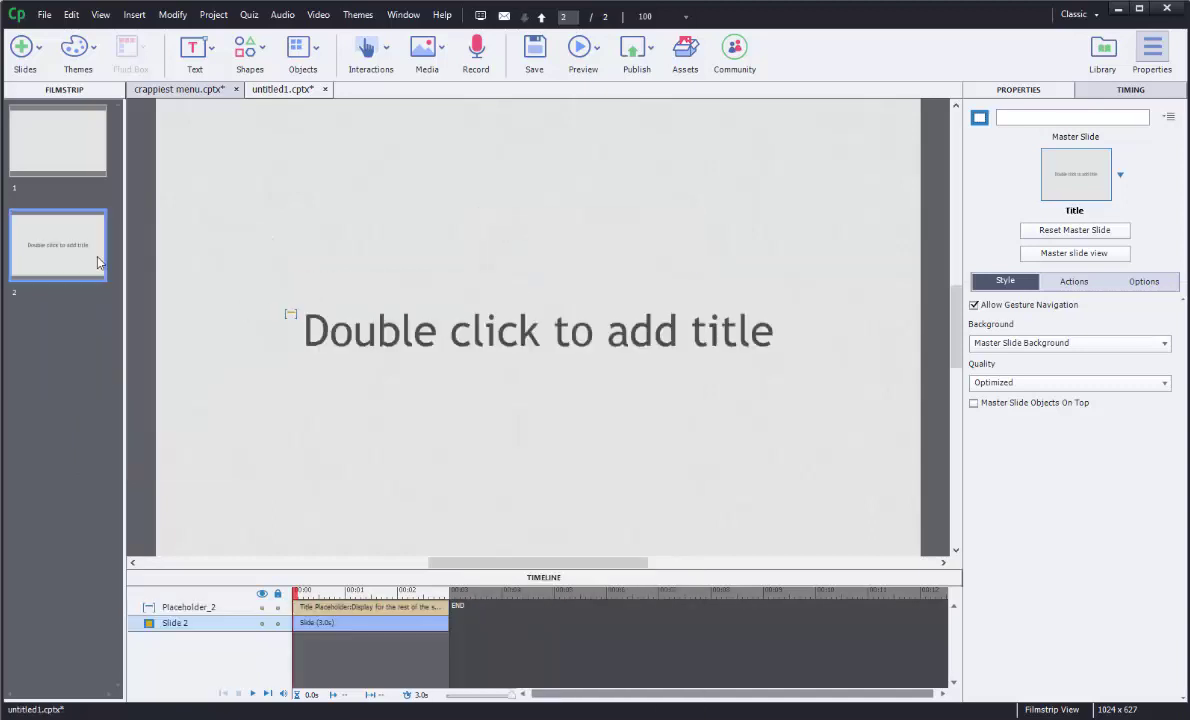
- Replace the title slide's heading text with 'Home'
click(451, 349)
double_click(451, 349)
triple_click(451, 349)
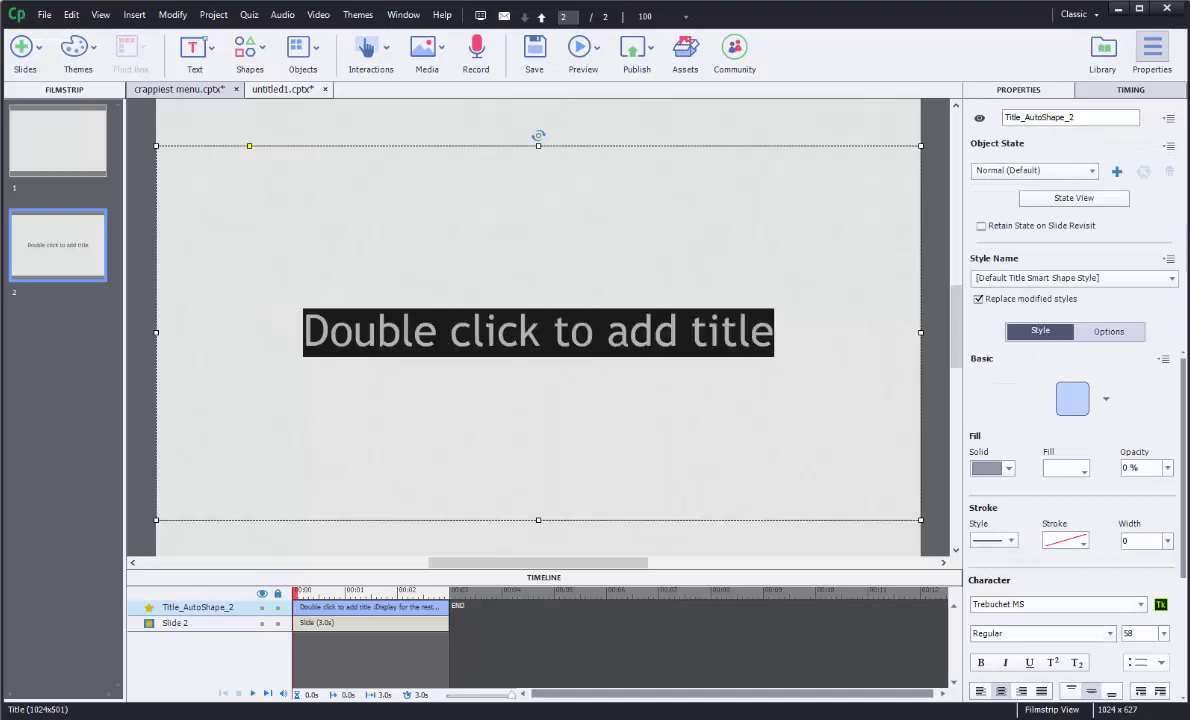
text(Home)
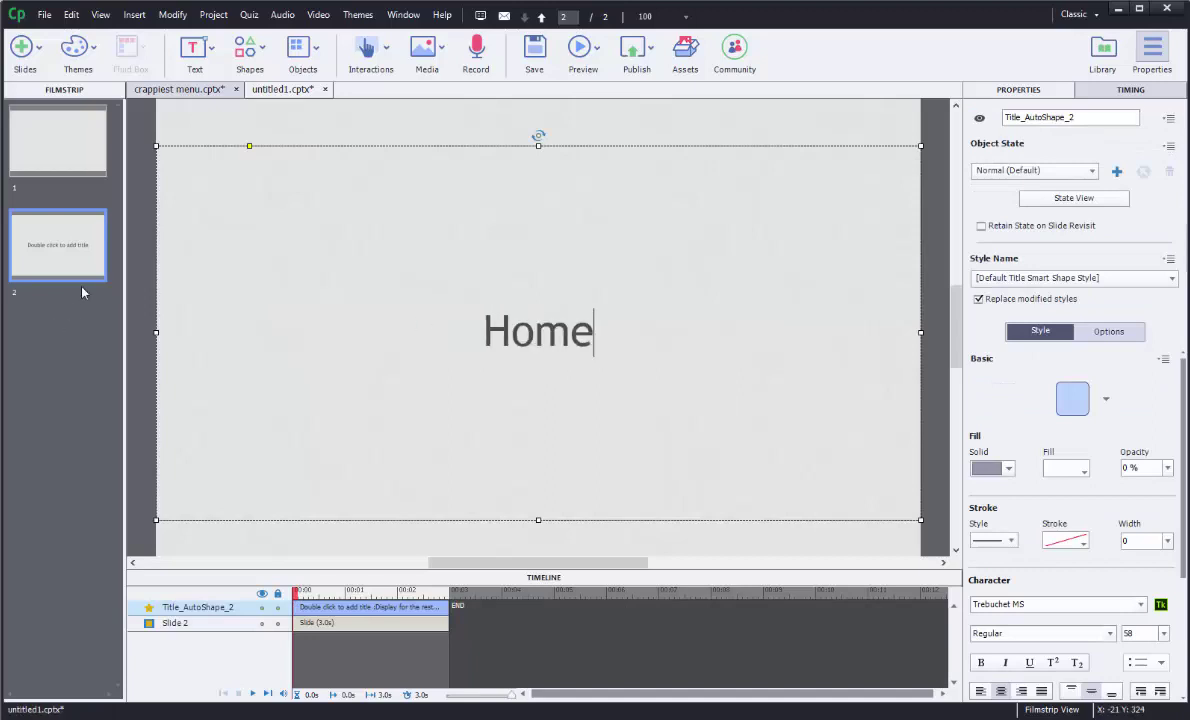
click(81, 258)
- Duplicate the Home slide and retitle the copy 'Help'
key(ctrl+d)
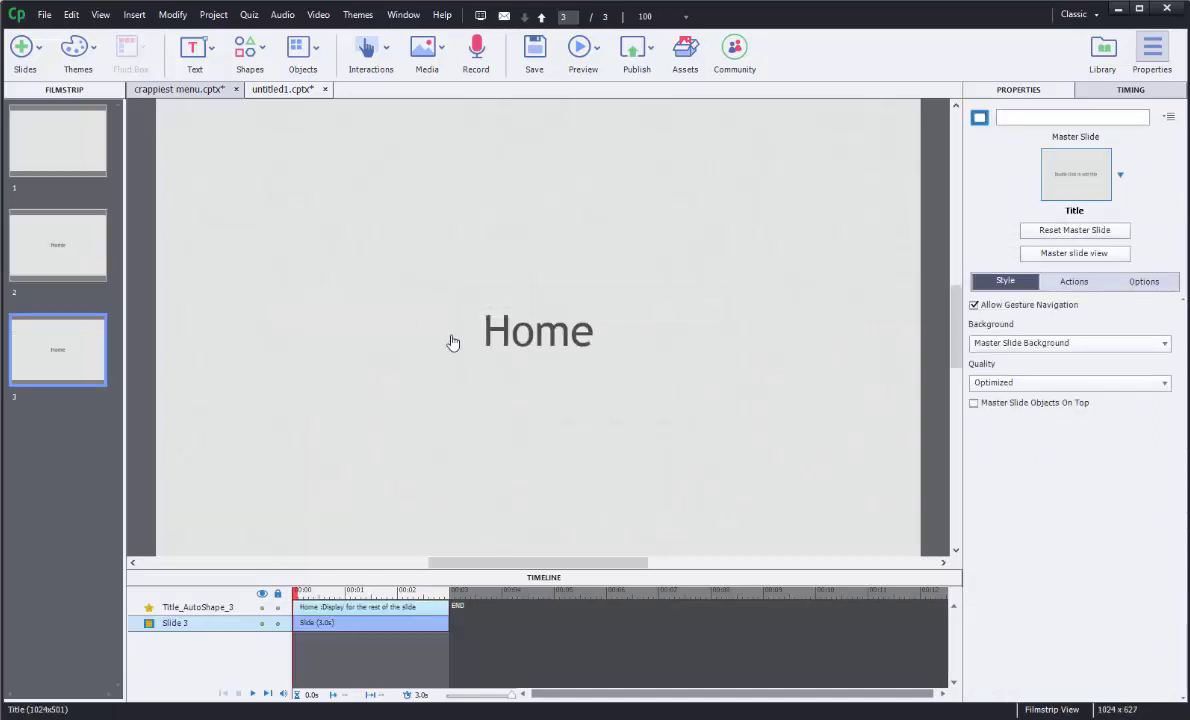
click(524, 314)
double_click(524, 314)
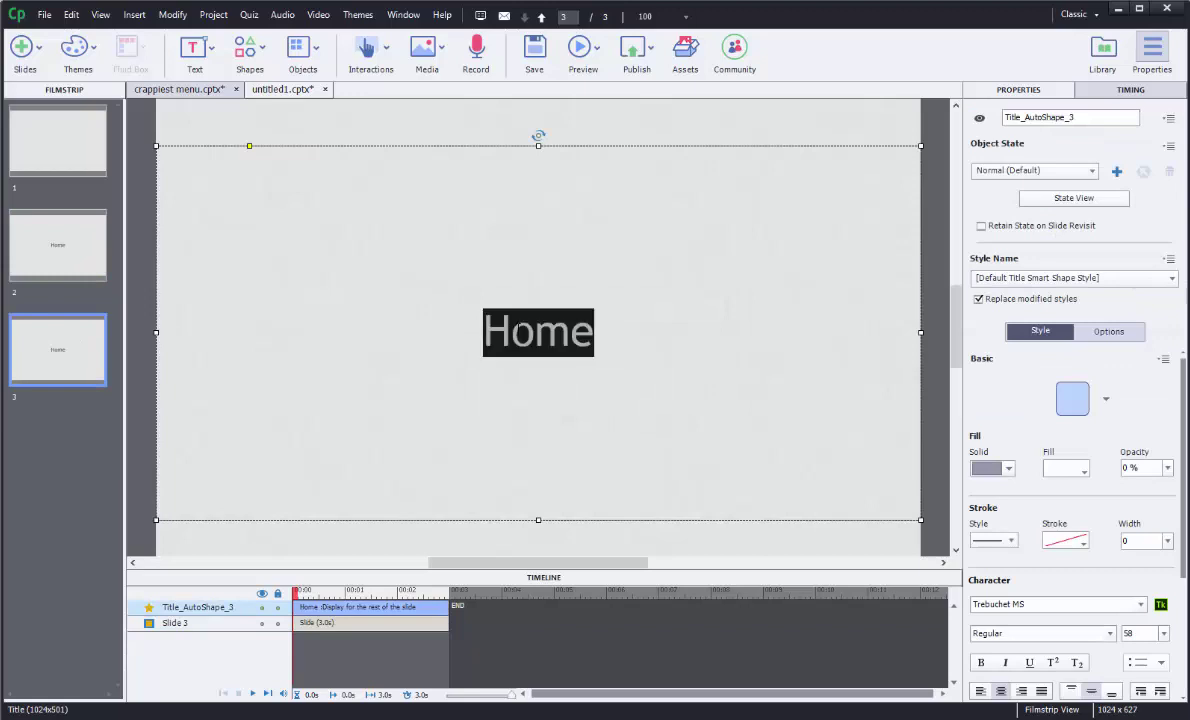
text(Help)
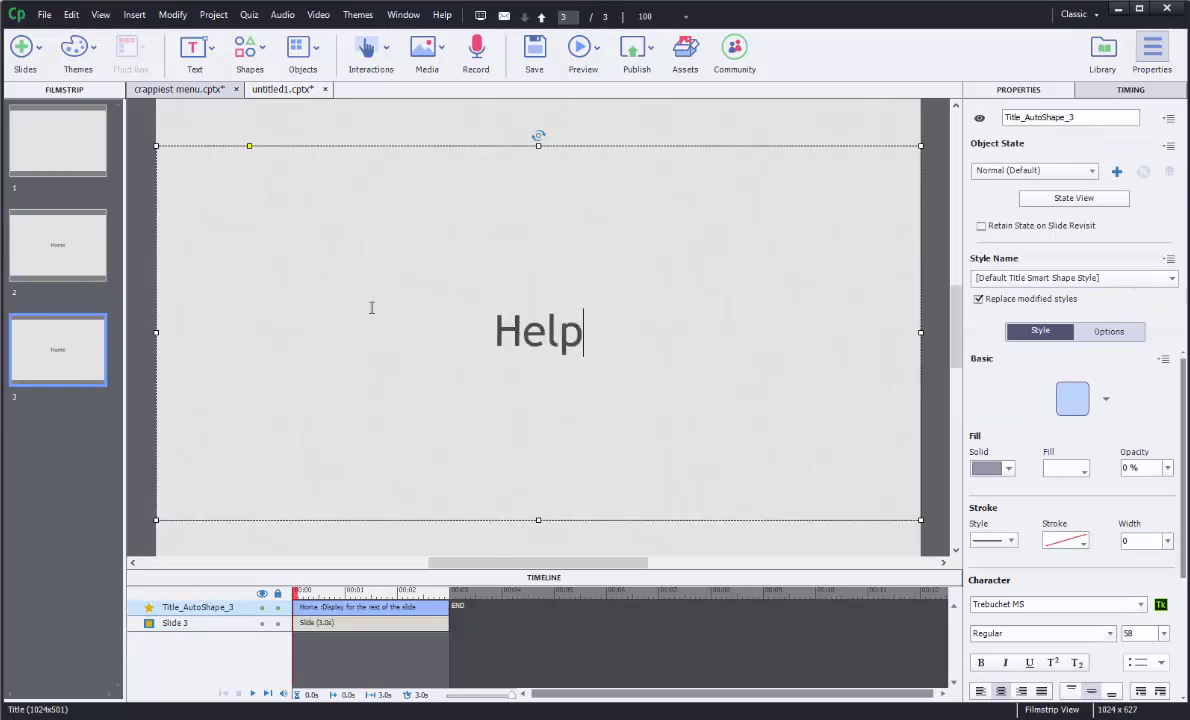
- Enter slide names 'Home' for slide 2 and 'Help' for slide 3 in Properties, then return to slide 1
click(89, 253)
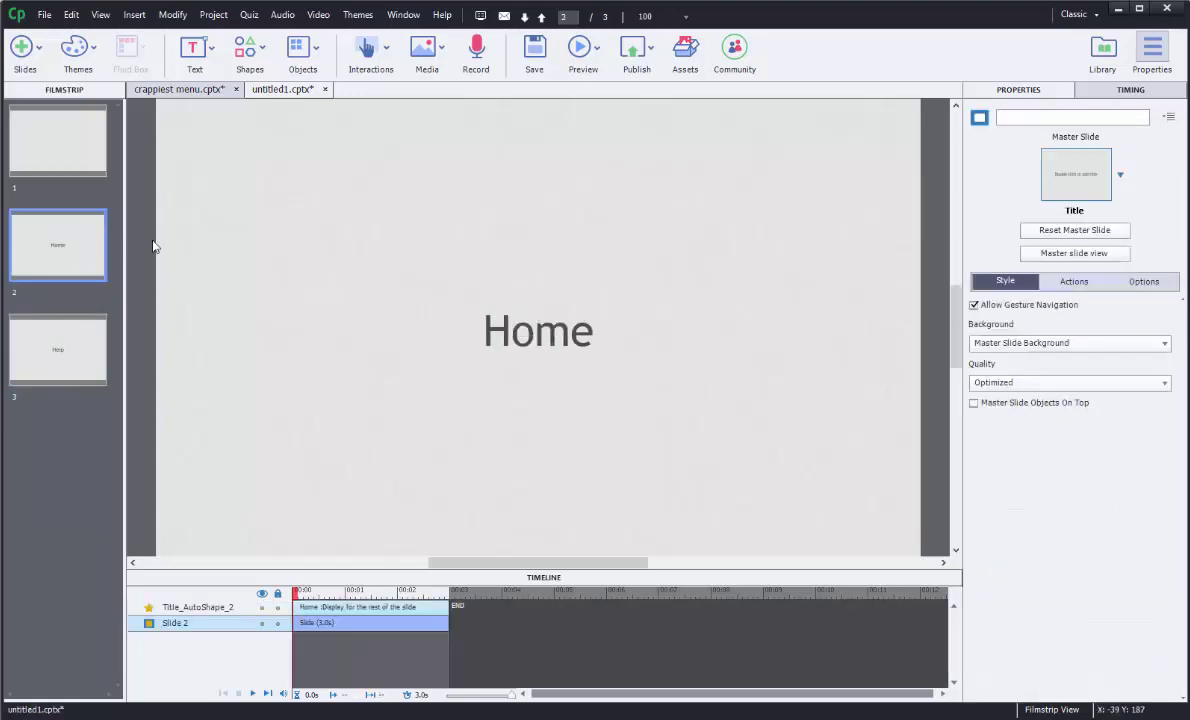
click(1042, 116)
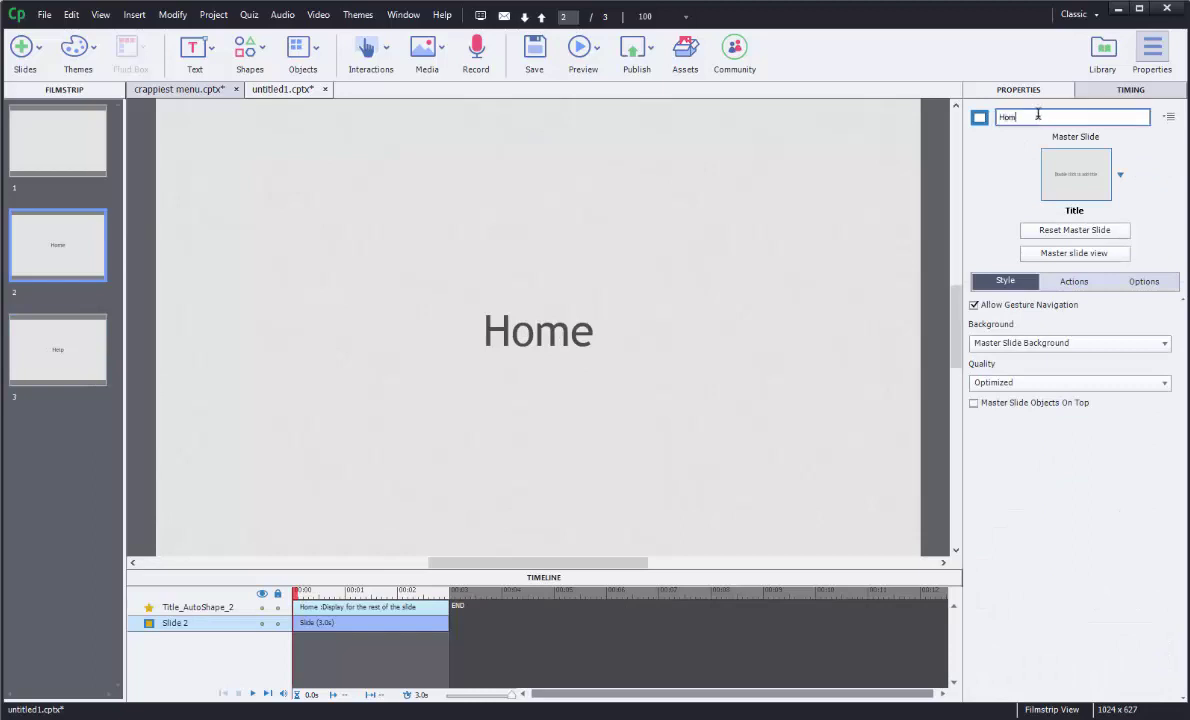
key(Return)
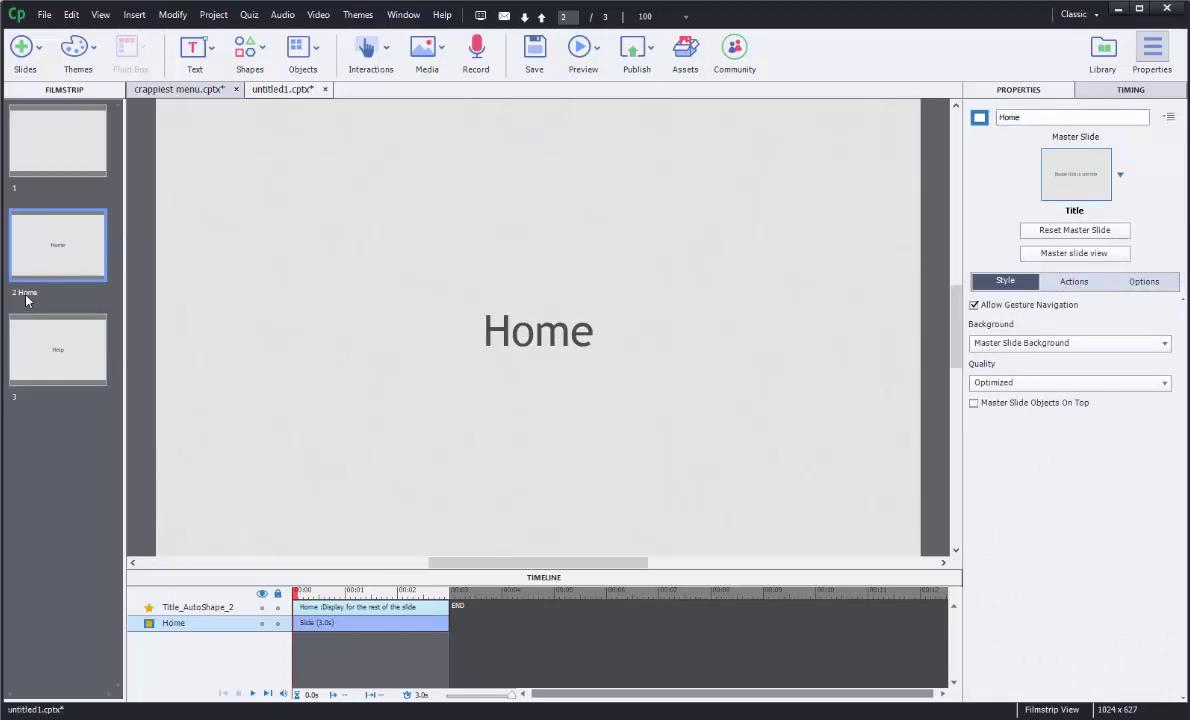
click(45, 337)
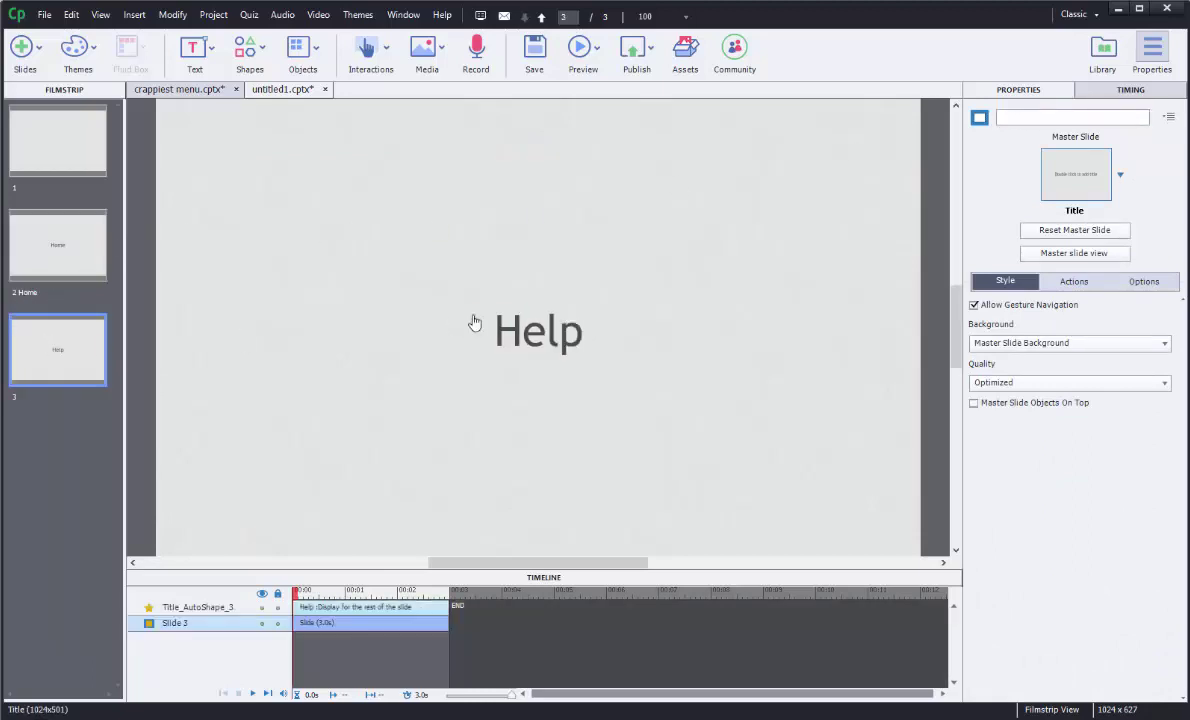
click(1030, 116)
text(Help)
key(Return)
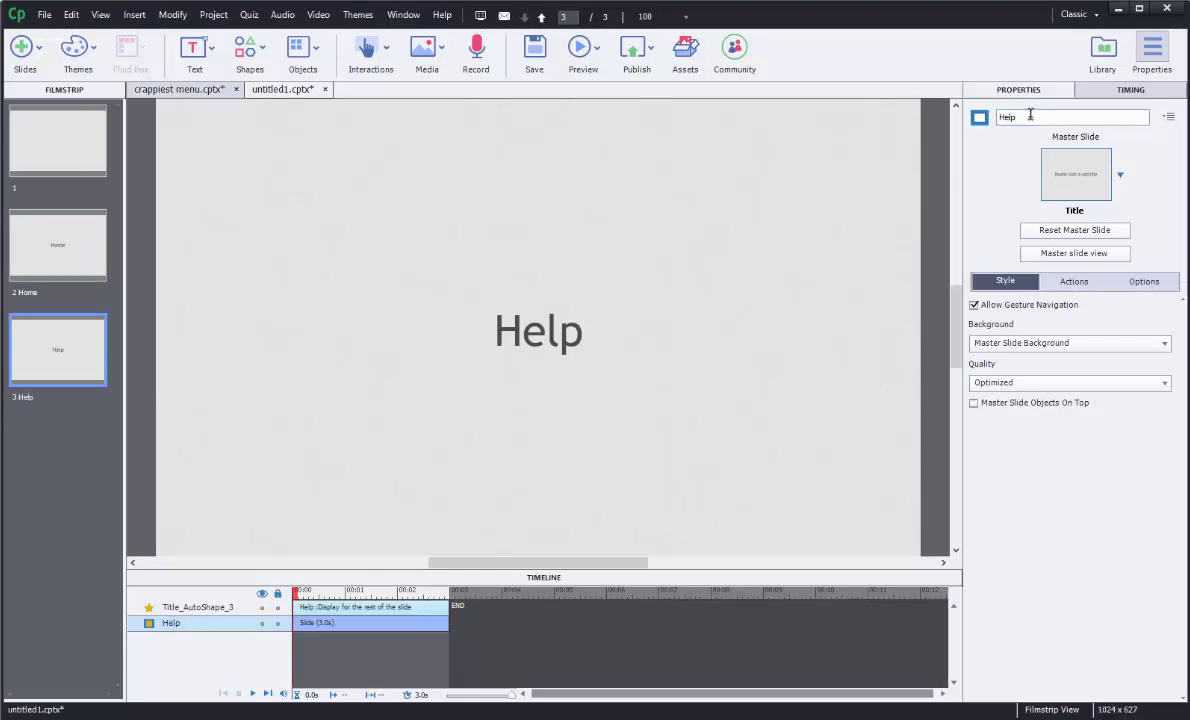
click(80, 142)
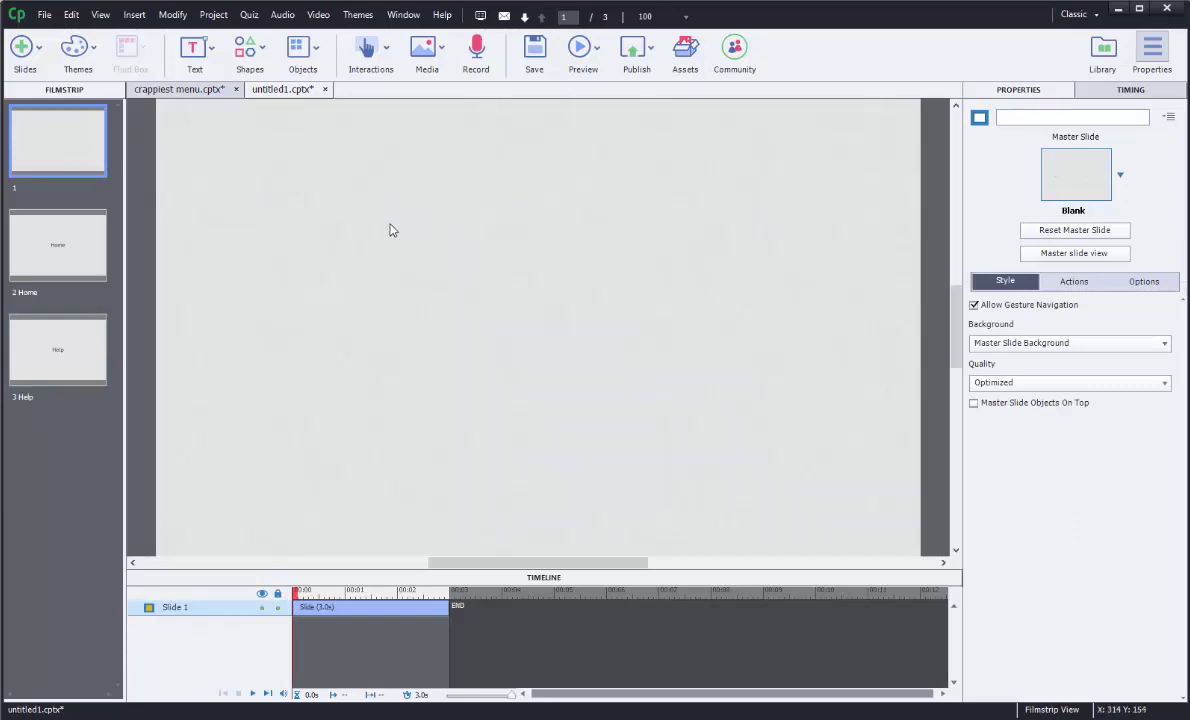
- Draw a rectangle square near the upper left of slide 1 with blue fill and stroke width 0
click(250, 55)
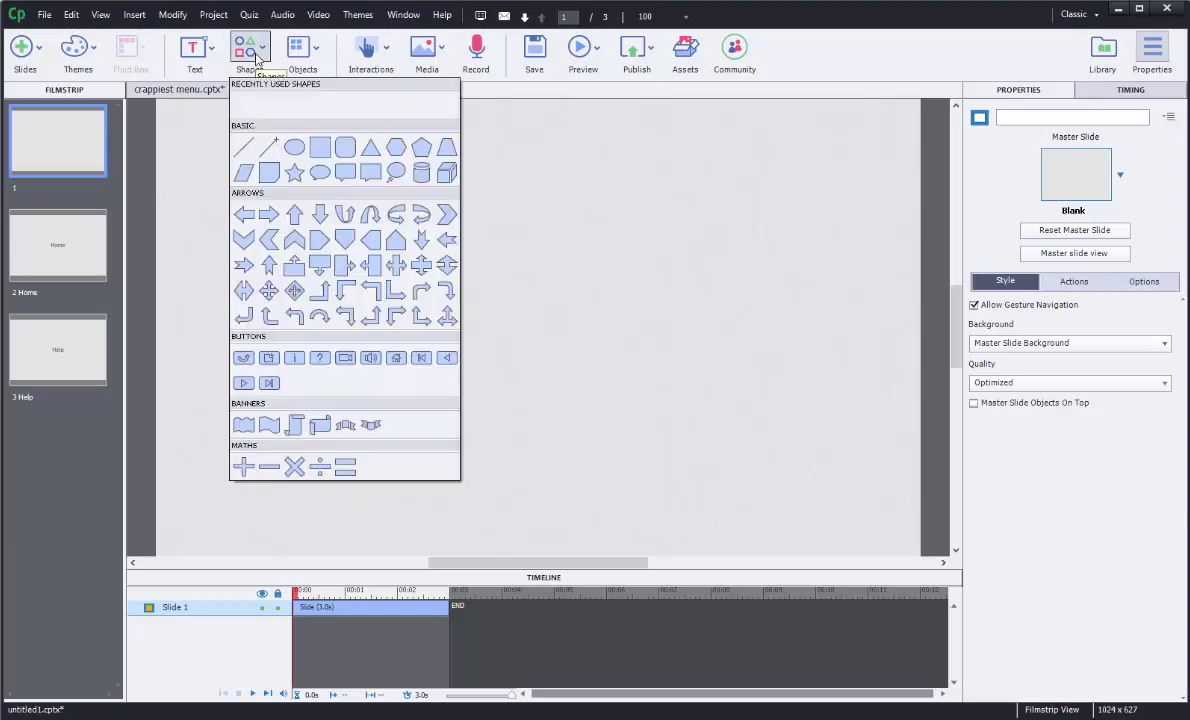
click(302, 140)
drag(329, 143, 467, 277)
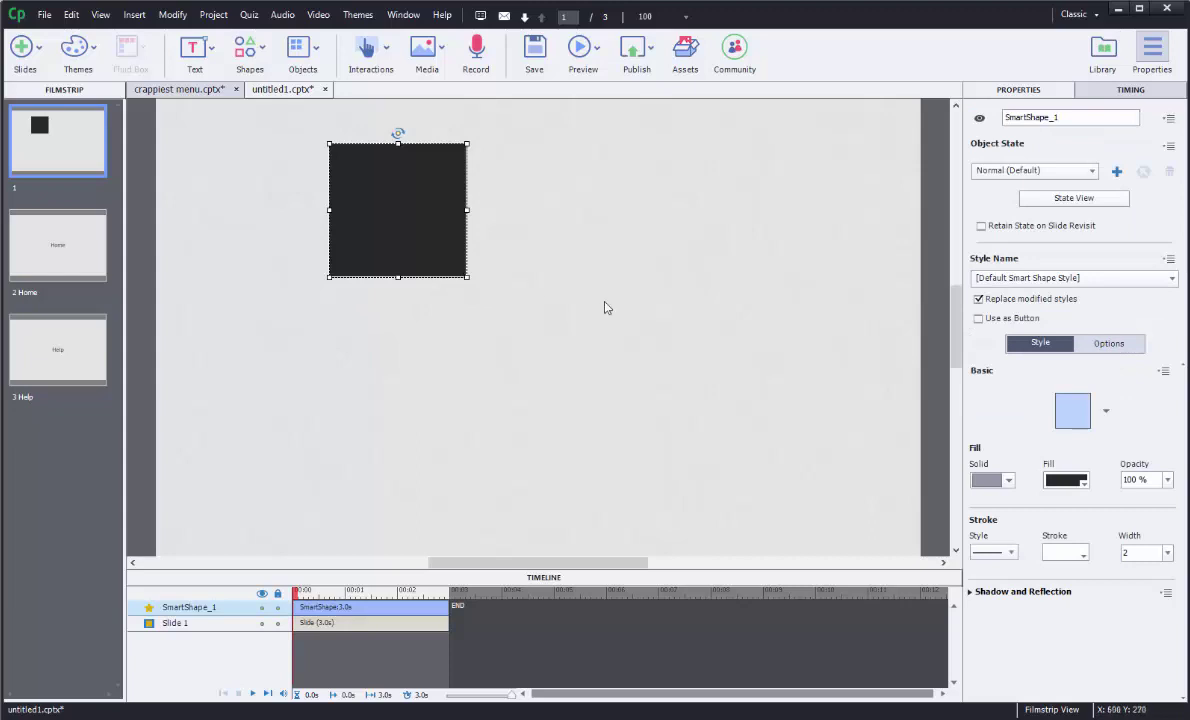
click(1065, 481)
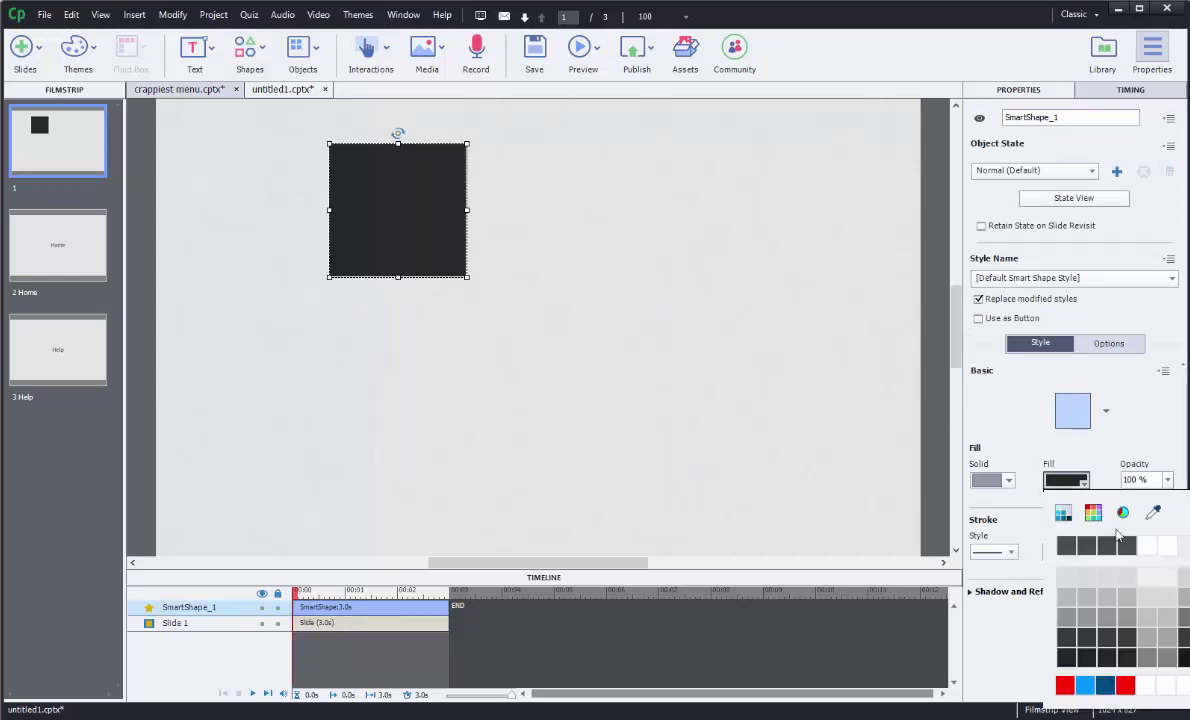
click(1105, 685)
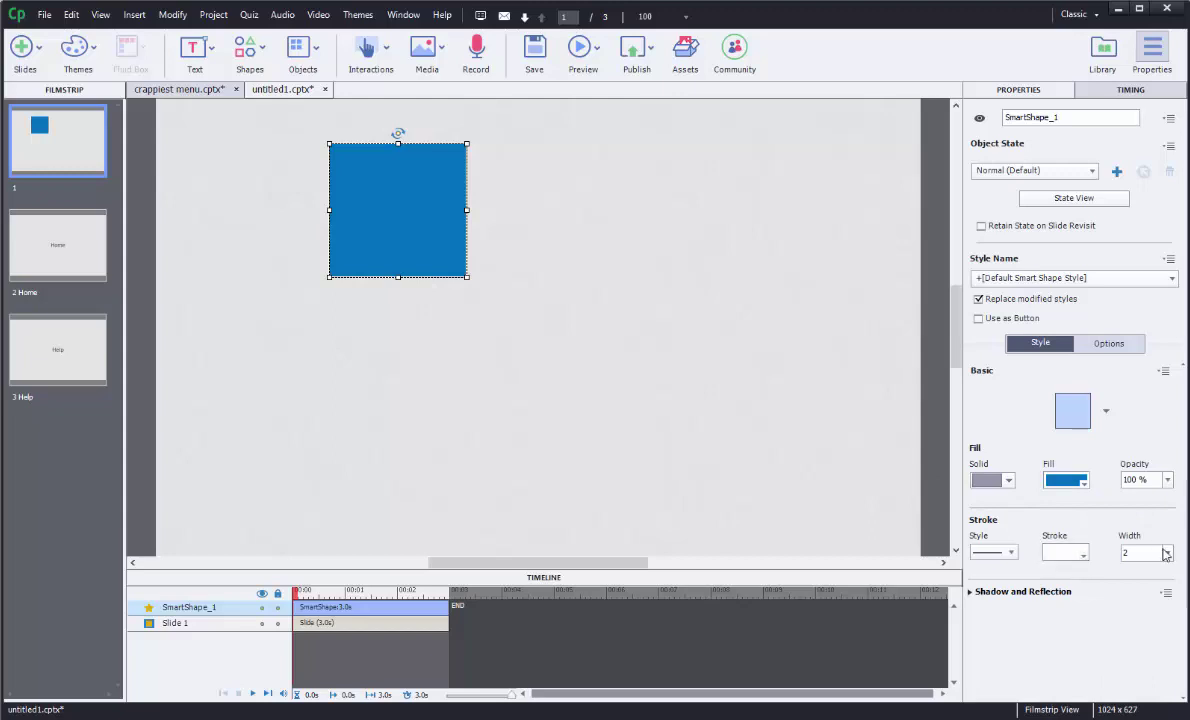
click(1125, 553)
key(Return)
click(562, 277)
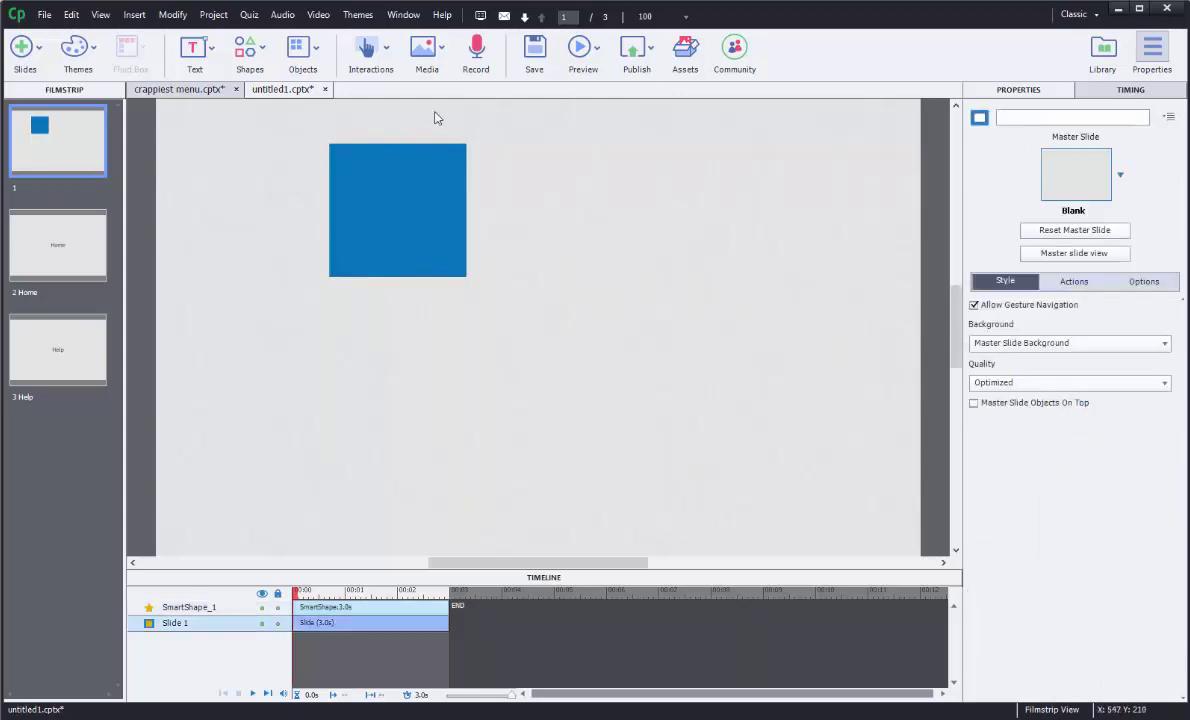
- Copy the blue square, place the copy to its right and shrink it into a short wide bar
click(249, 50)
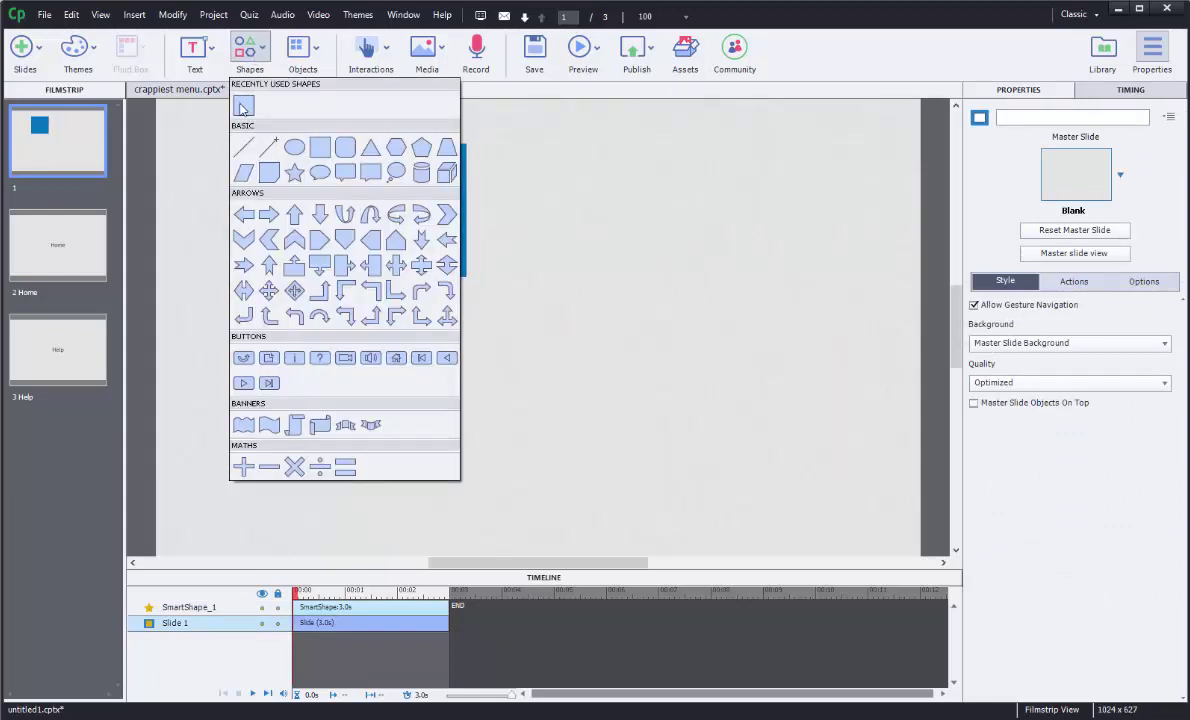
click(438, 204)
click(429, 193)
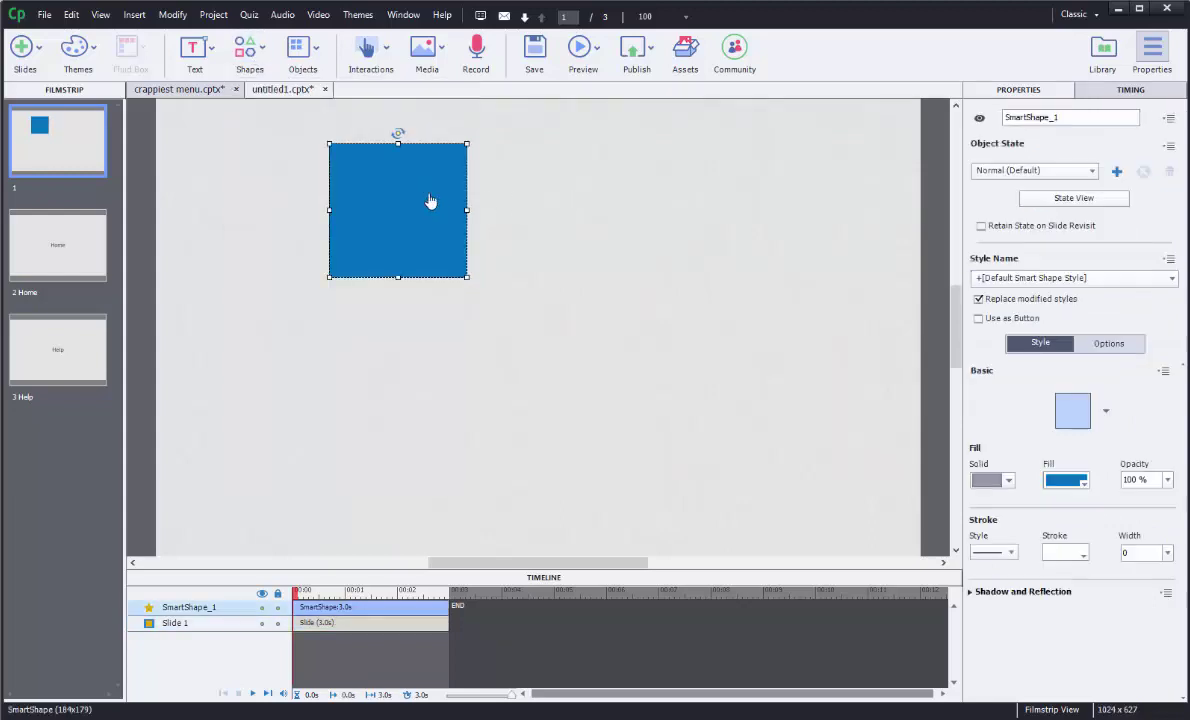
key(ctrl+c)
key(ctrl+v)
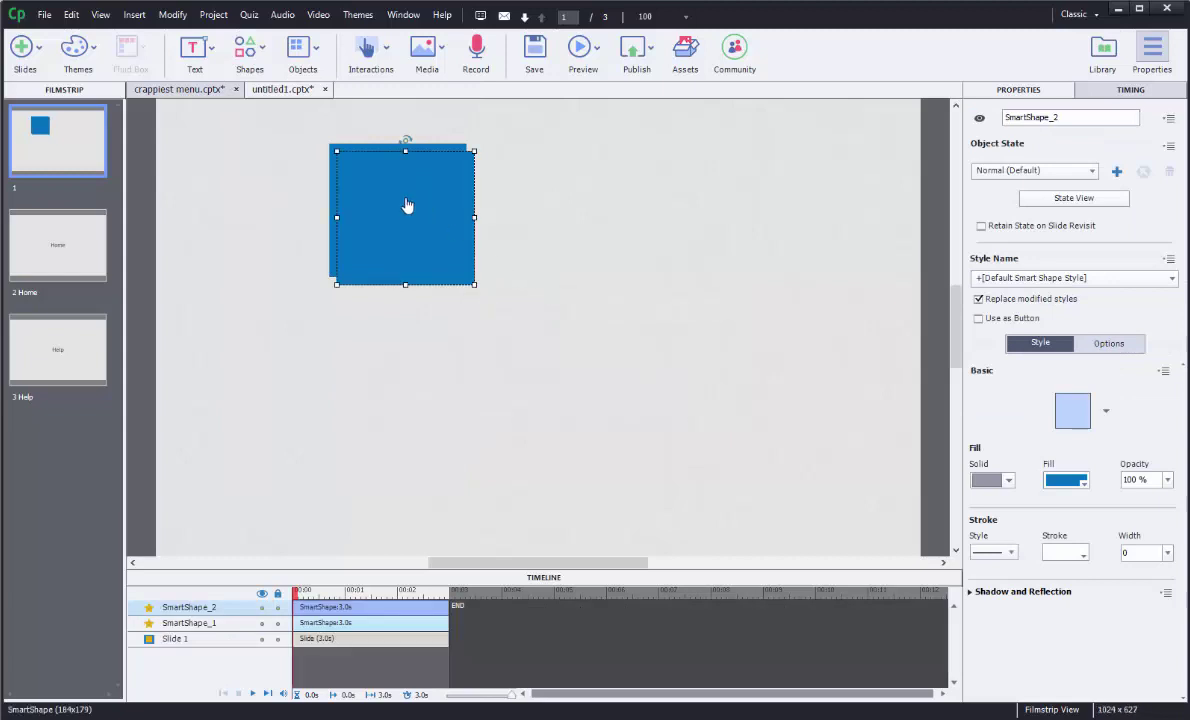
drag(404, 207, 566, 199)
drag(570, 268, 572, 188)
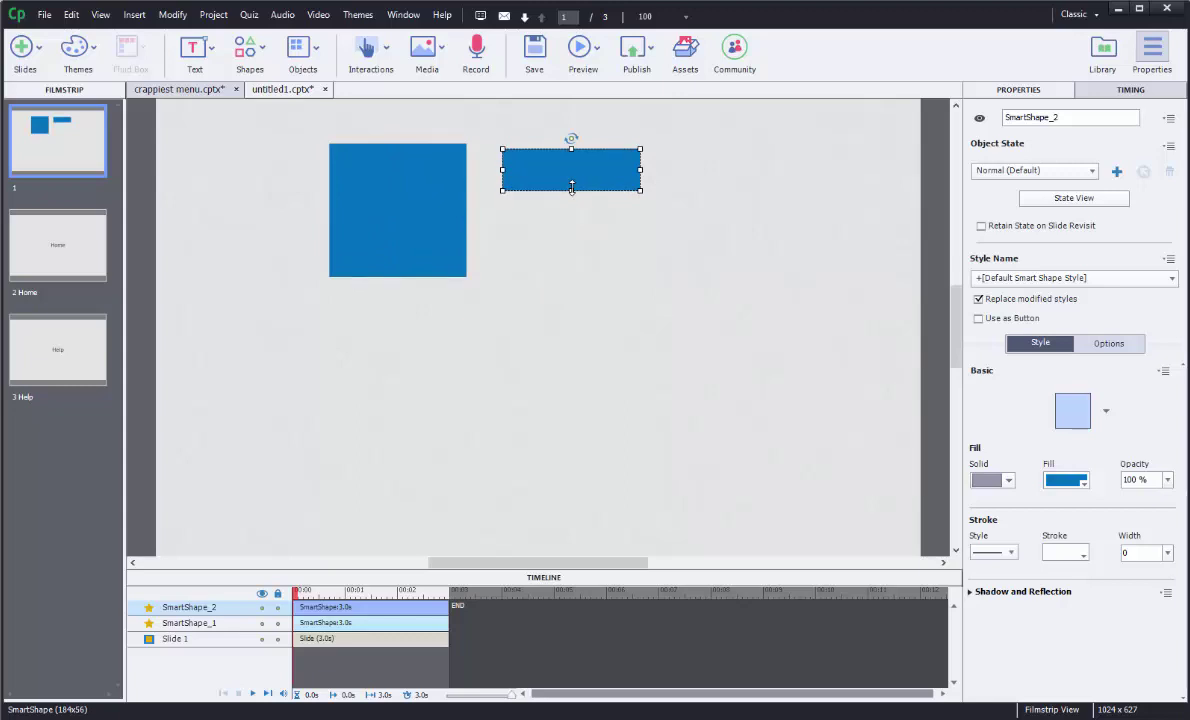
- Label the bar 'Home' and make it slightly shorter and narrower
double_click(571, 166)
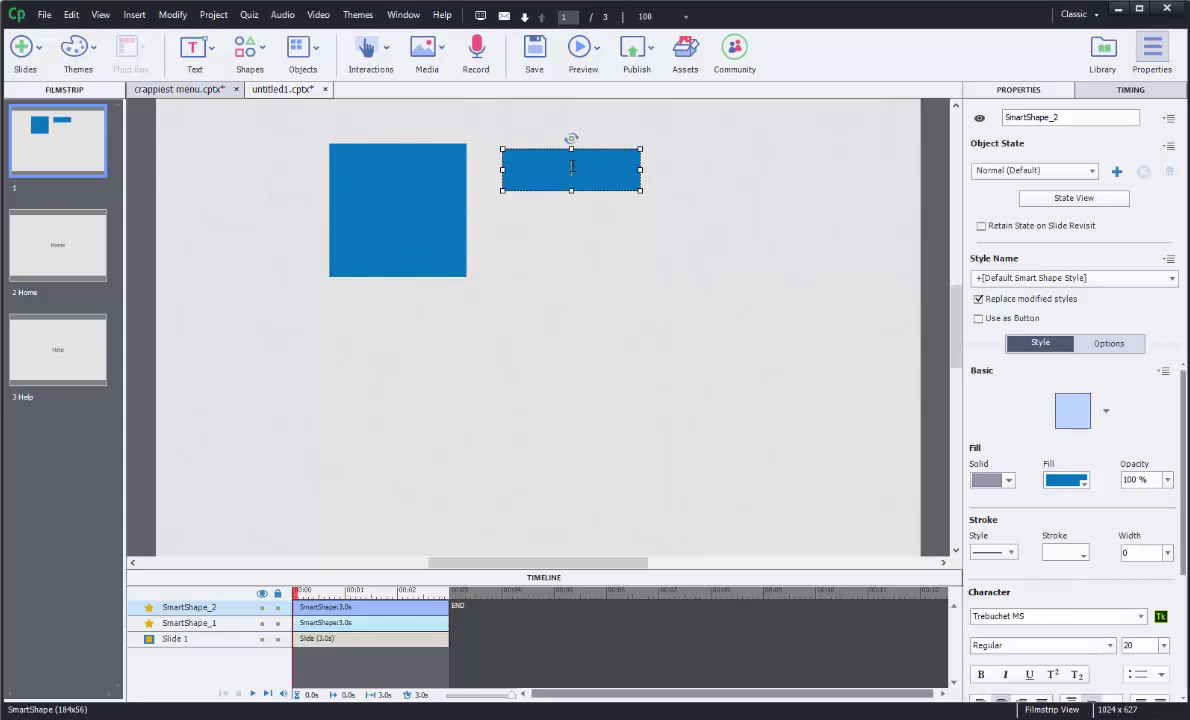
text(Home)
click(630, 122)
click(570, 148)
drag(571, 148, 571, 160)
drag(640, 175, 563, 247)
- Make copies of the Home bar relabelled 'Exit' and 'Help', placing Help lower
key(ctrl+d)
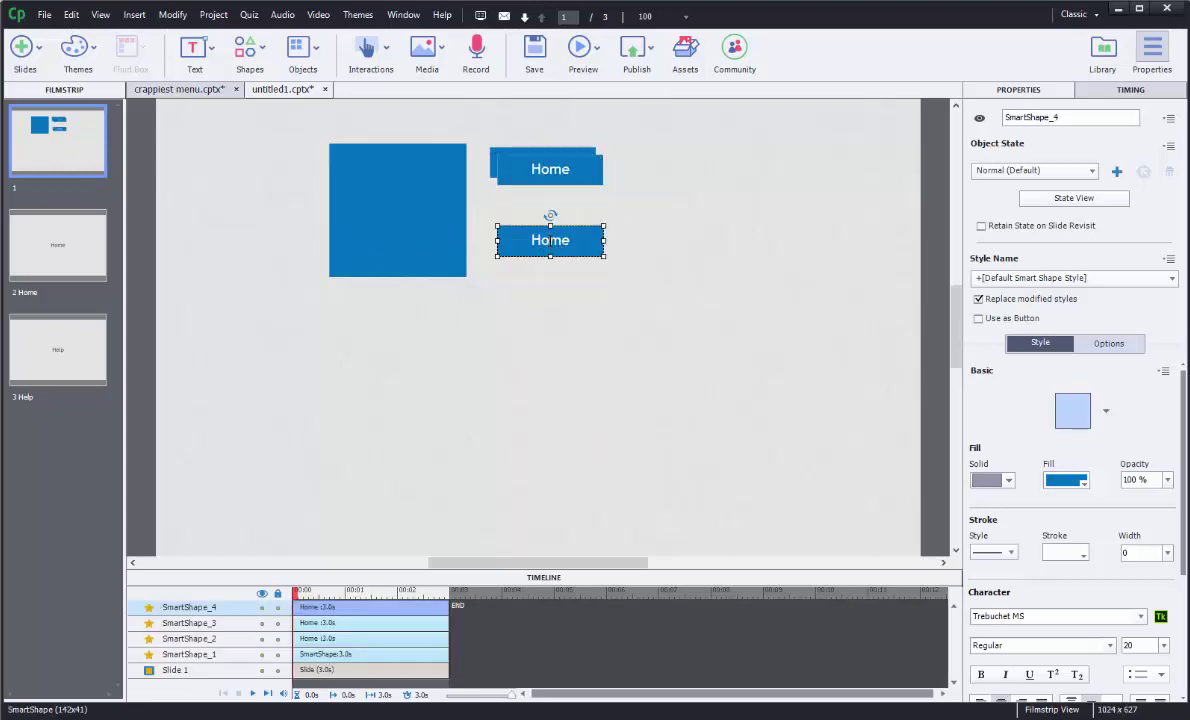
double_click(549, 240)
key(BackSpace)
text(Exit)
click(550, 175)
drag(552, 174, 556, 200)
double_click(551, 198)
text(Help)
click(690, 160)
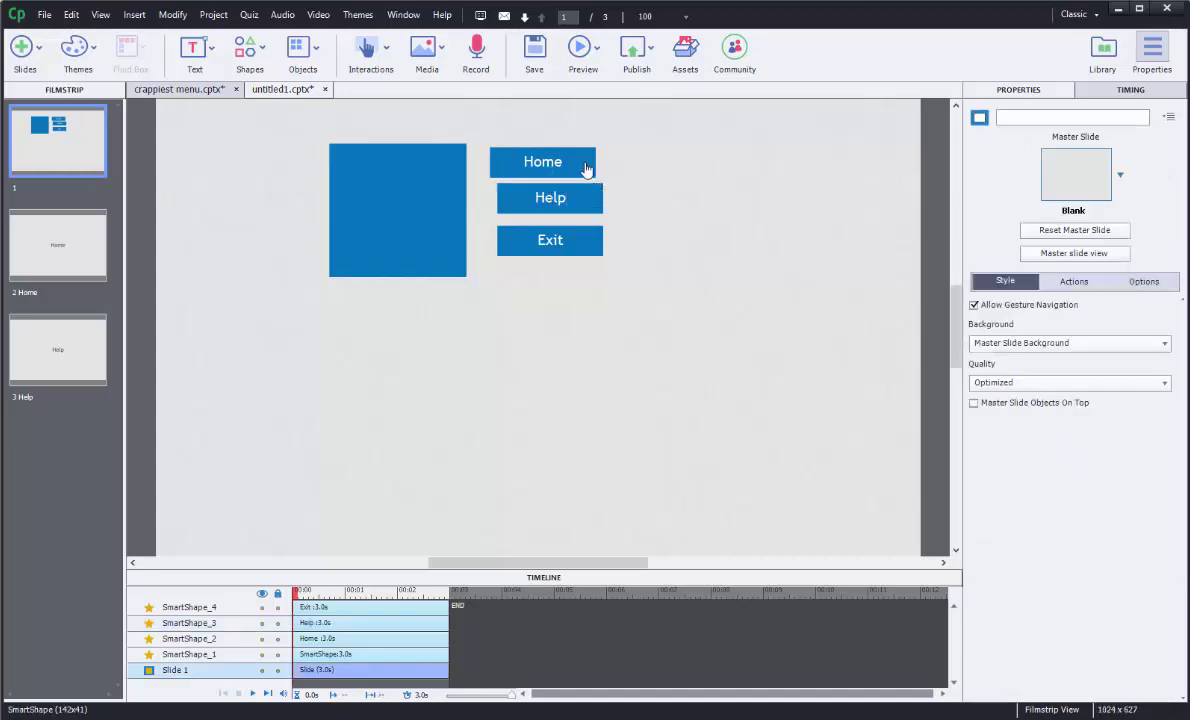
- Move the Home, Help and Exit bars into the blue square, stacked top to bottom
drag(562, 160, 416, 165)
drag(541, 198, 398, 210)
drag(550, 240, 408, 242)
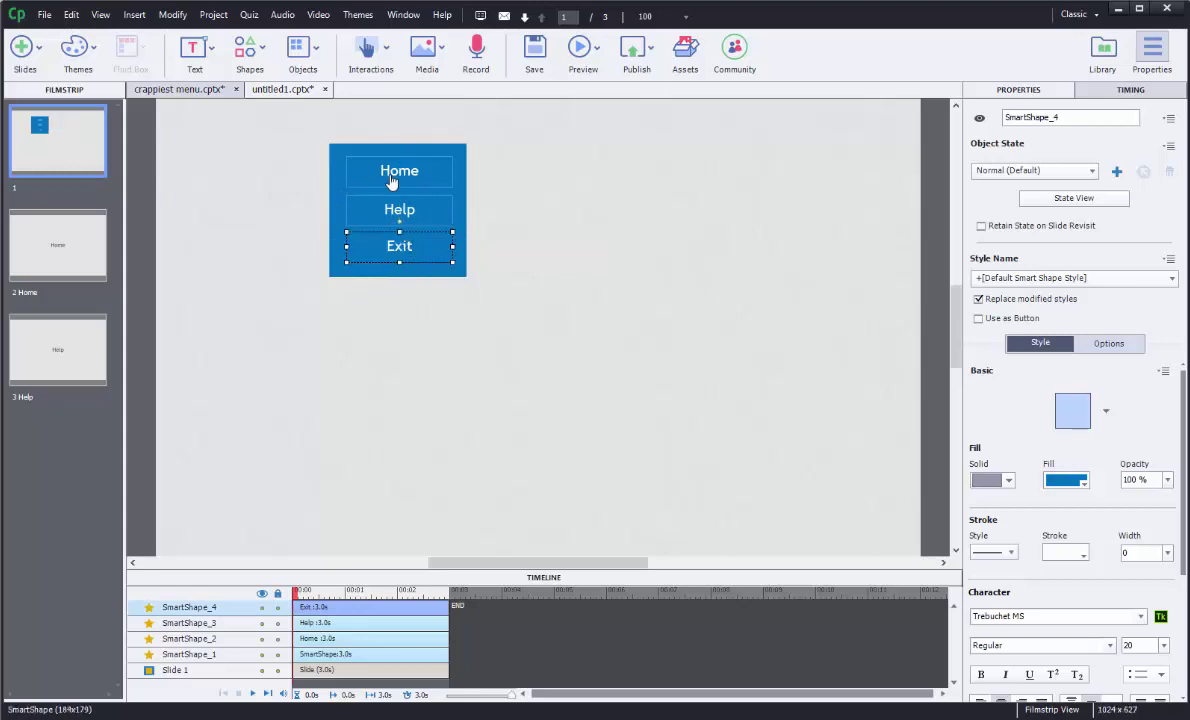
click(545, 197)
click(405, 175)
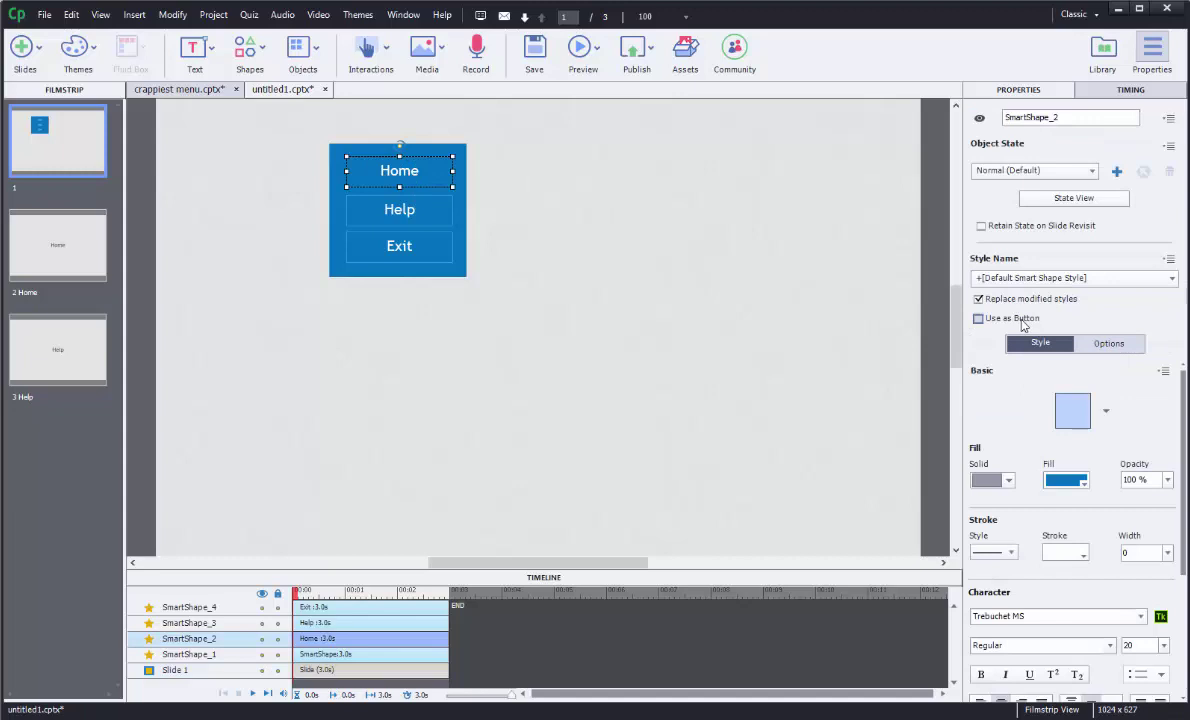
- Make the Home bar a button that jumps to slide 2 Home on success
click(979, 318)
click(1073, 343)
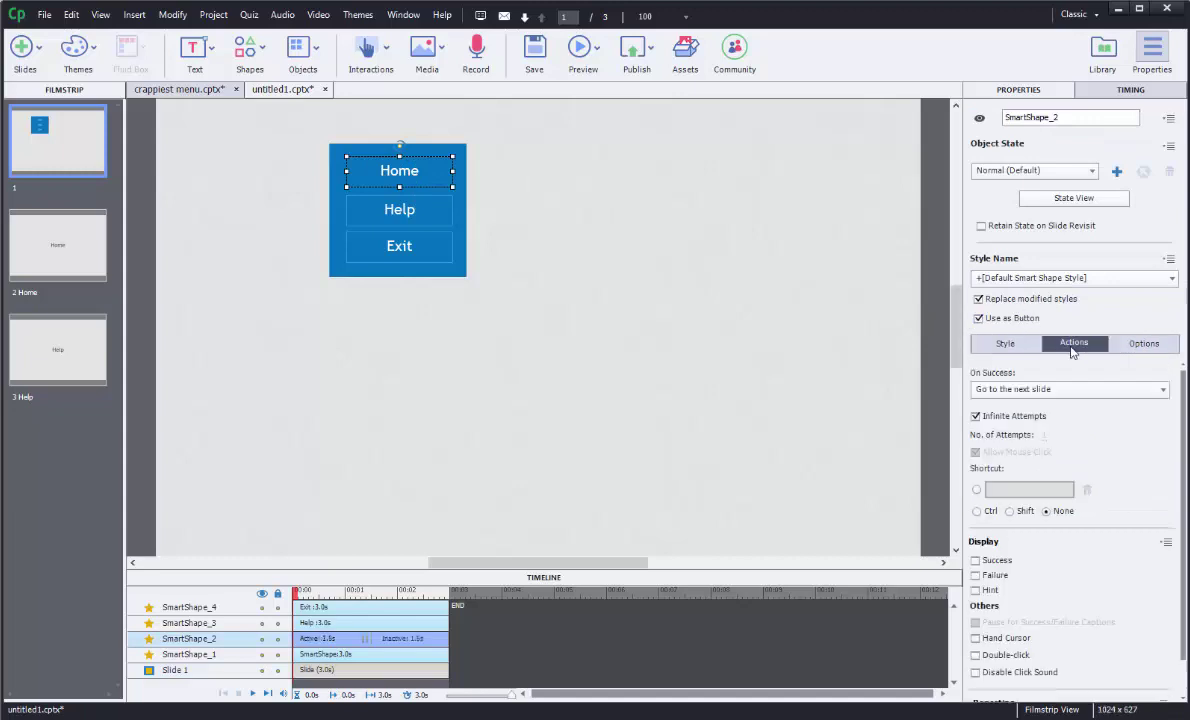
click(1034, 398)
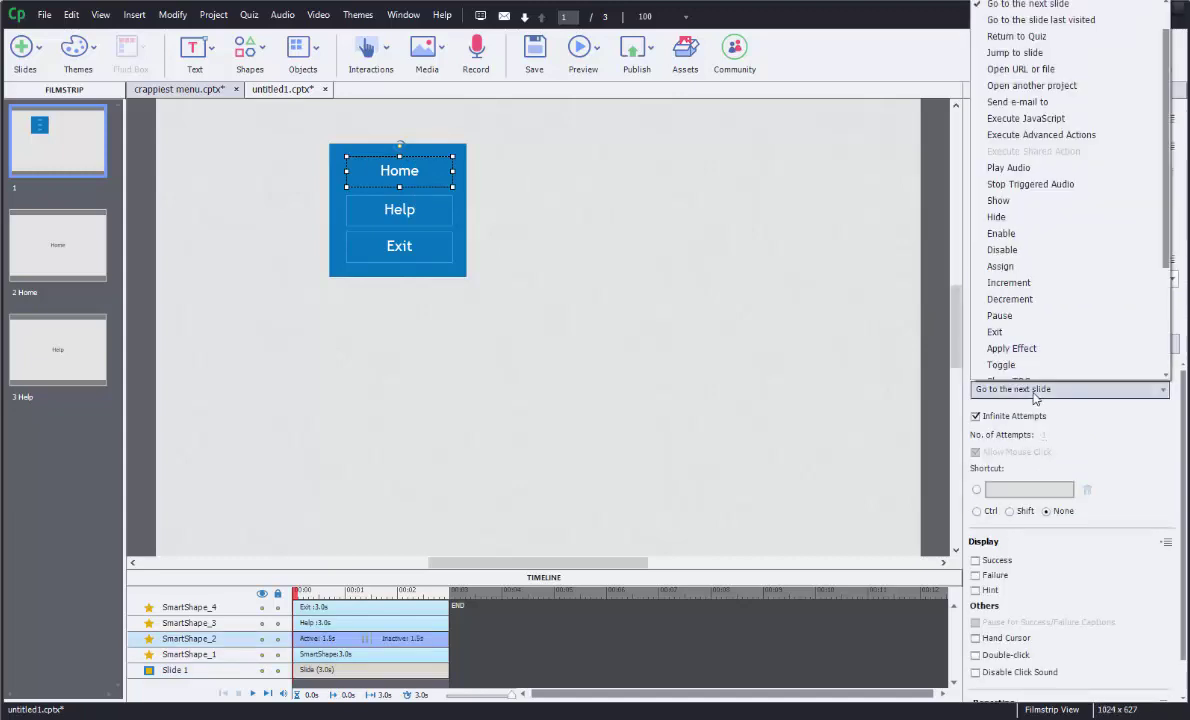
scroll(989, 154, up, 1)
click(1015, 86)
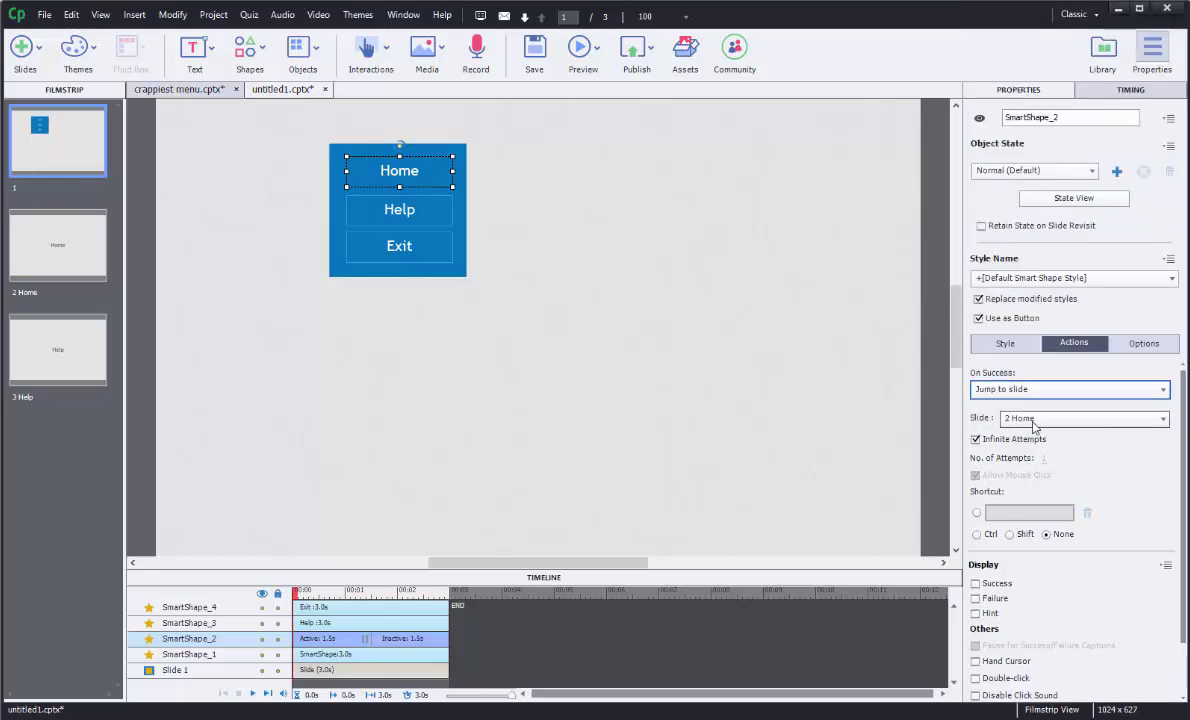
- Make the Help bar a button that jumps to slide 3 Help on success
click(416, 219)
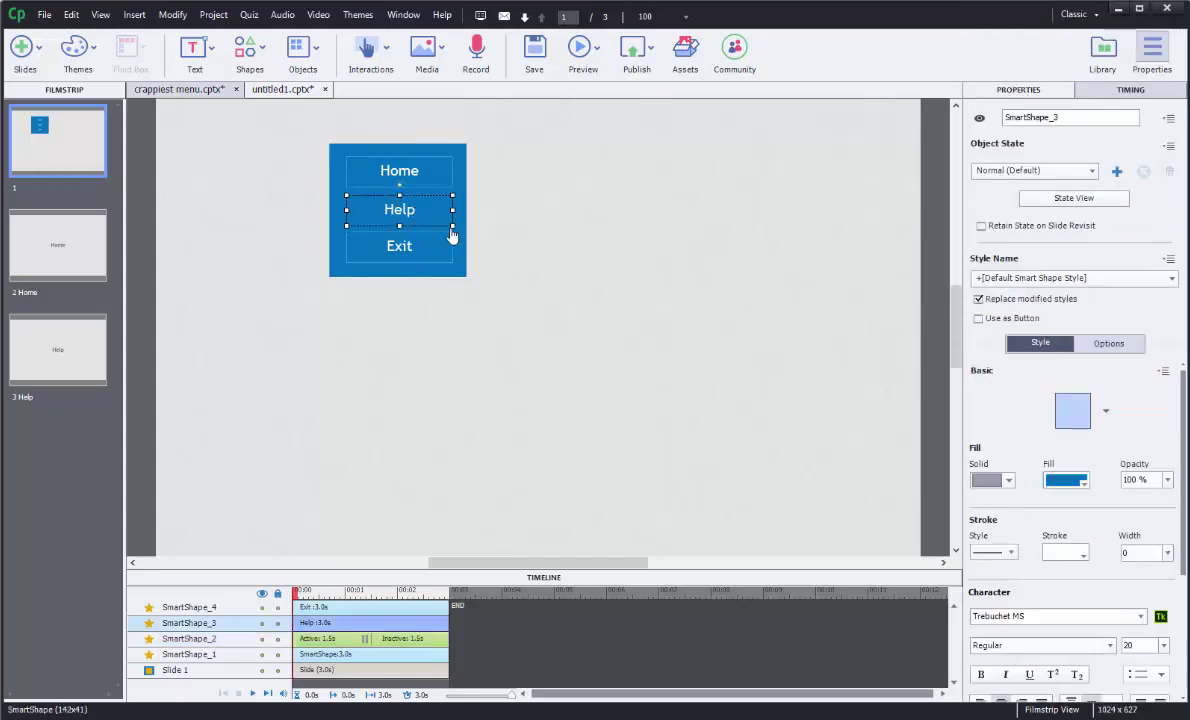
click(978, 318)
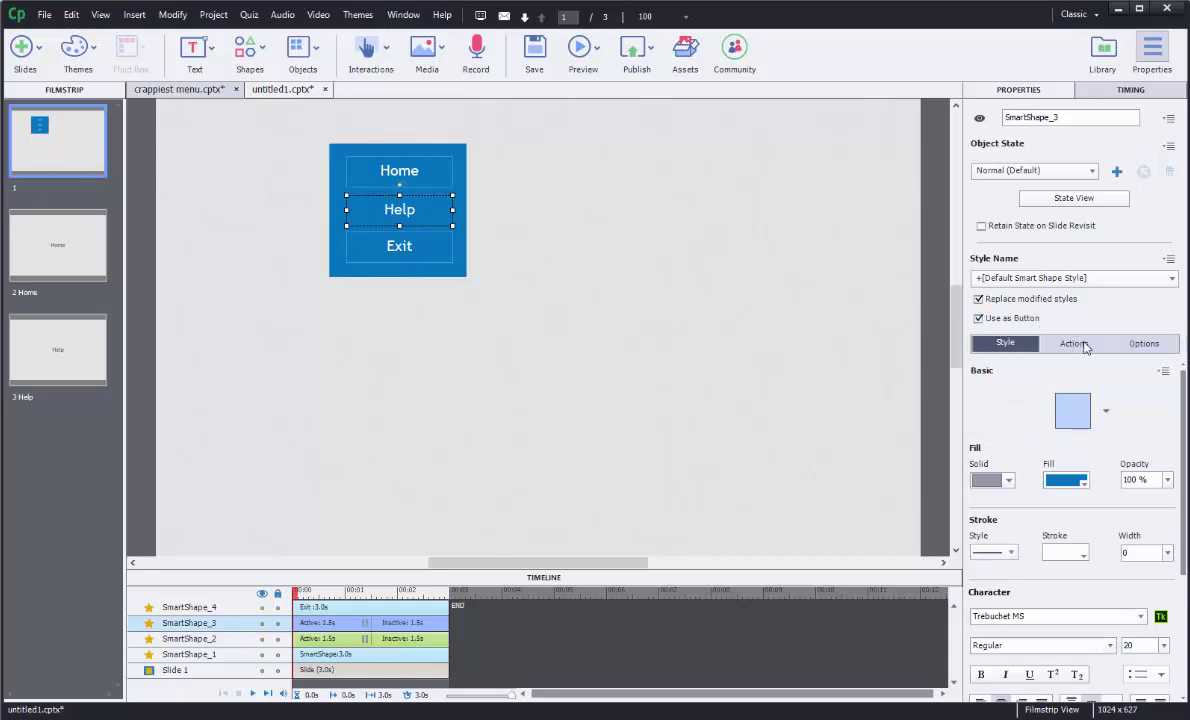
click(1002, 343)
click(1060, 390)
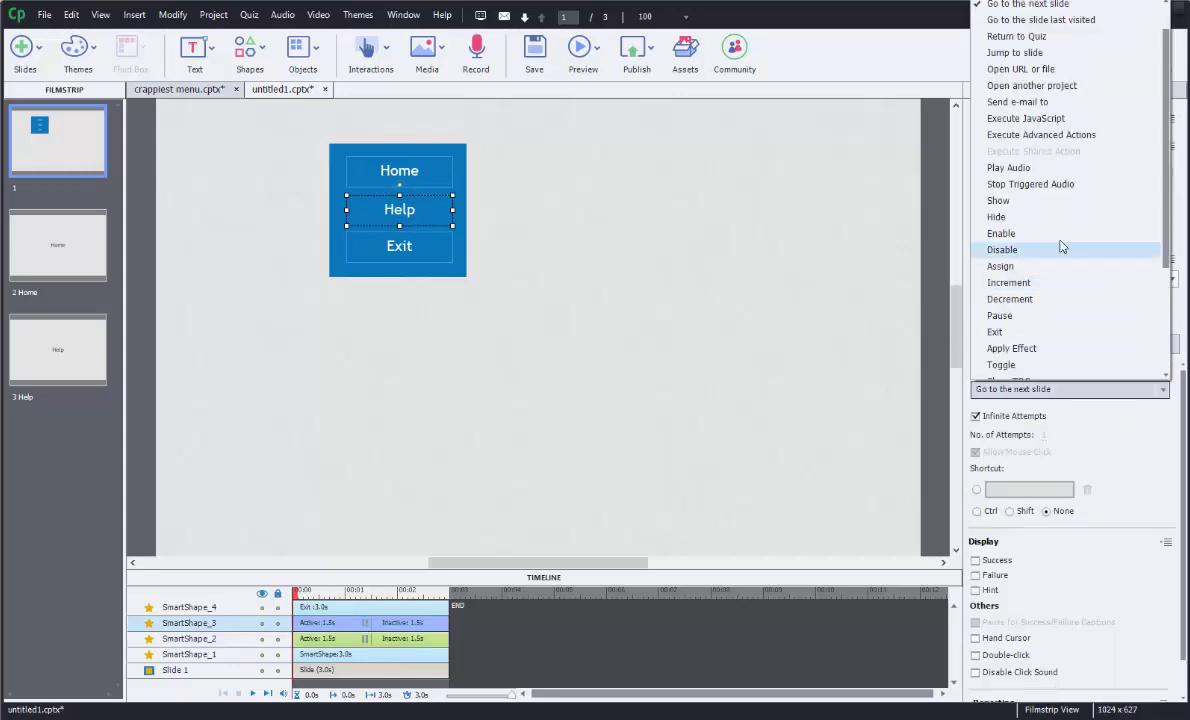
click(1013, 60)
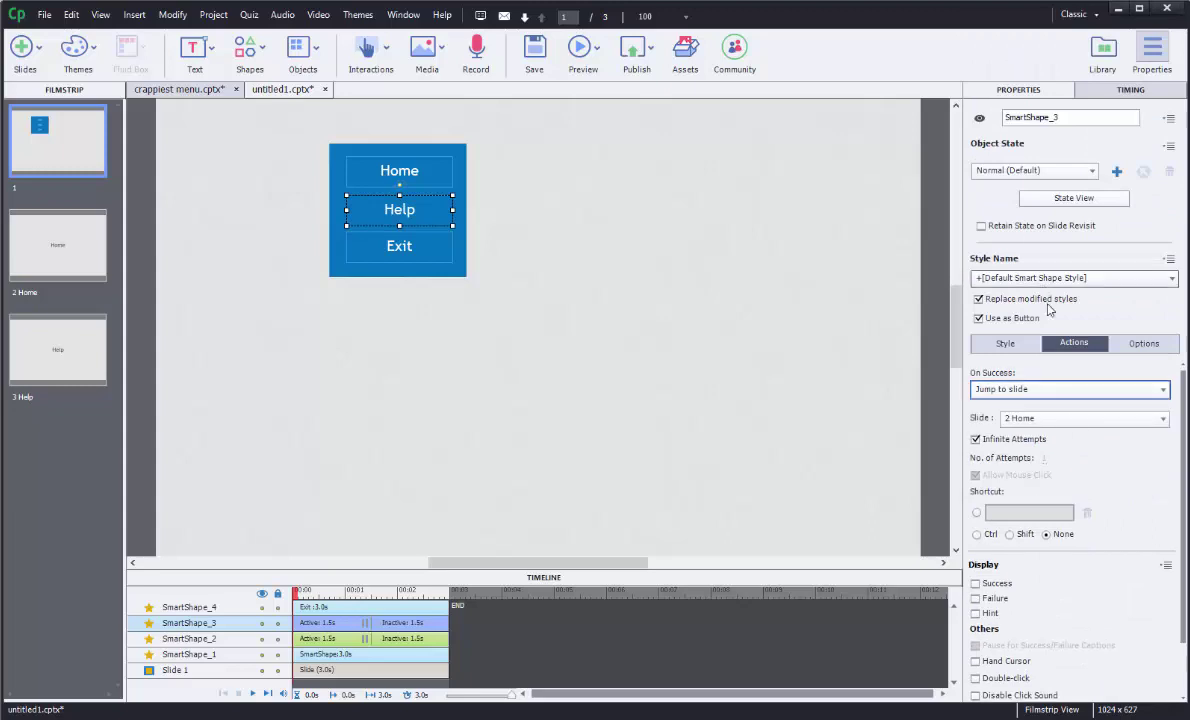
click(1076, 418)
click(1070, 471)
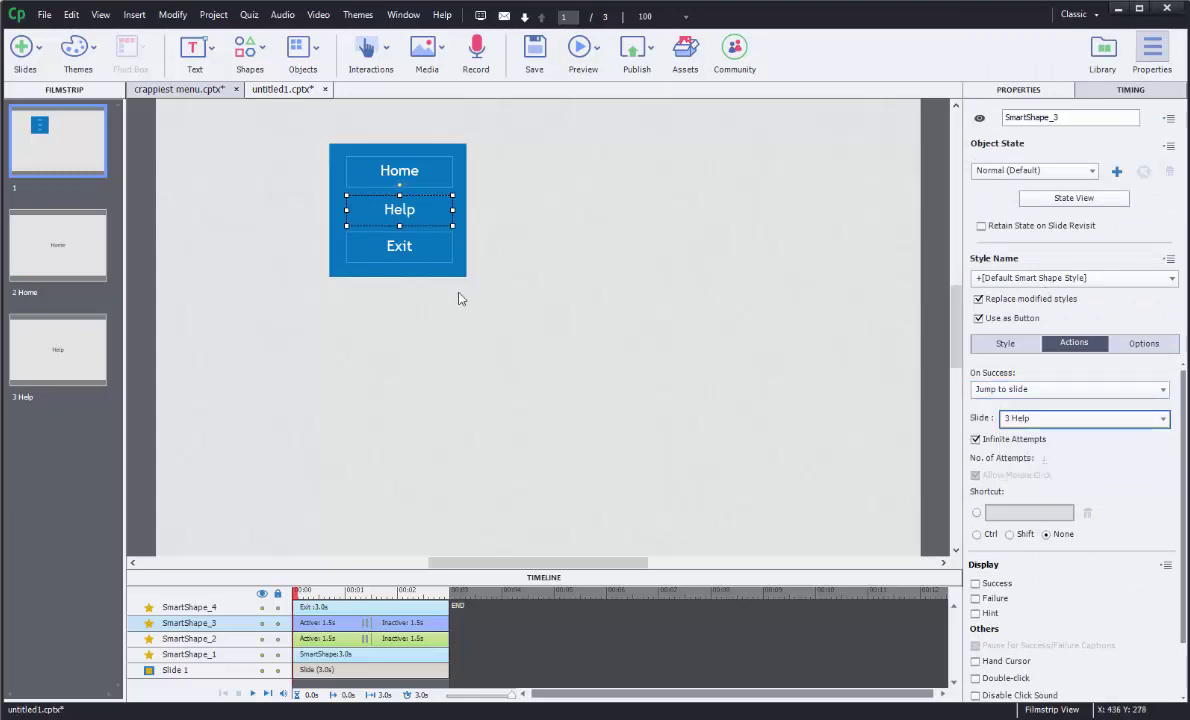
- Make the Exit bar a button whose On Success action is Exit
click(388, 240)
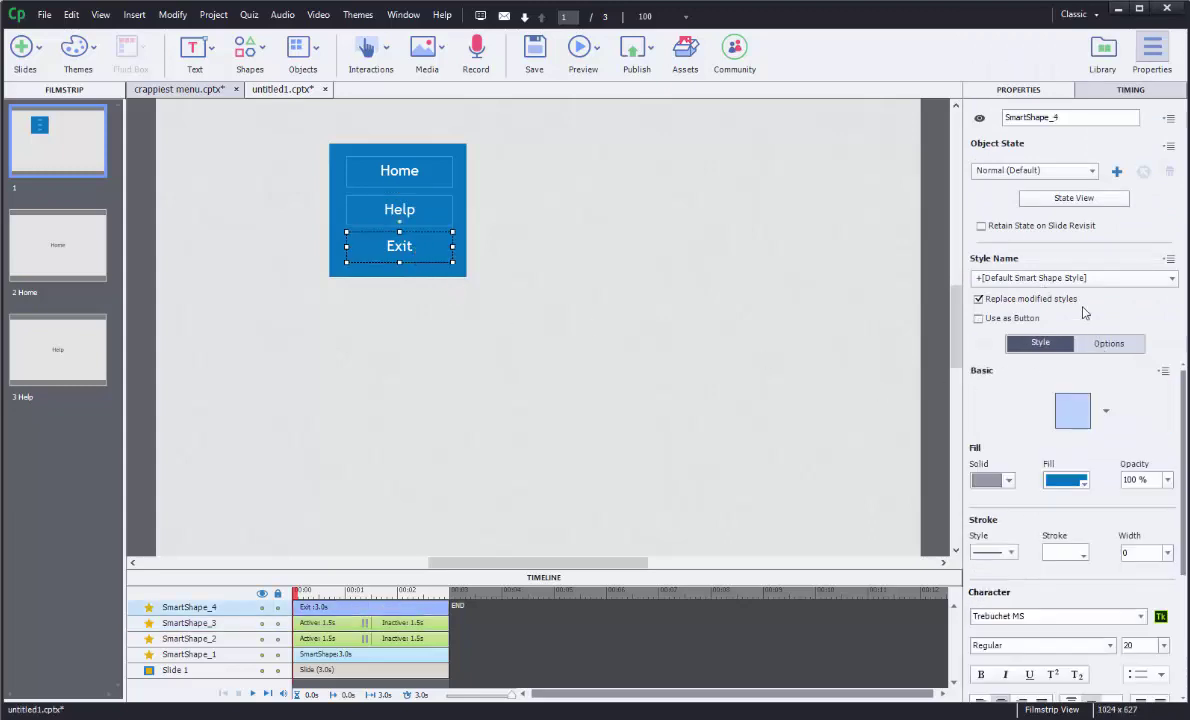
click(1020, 318)
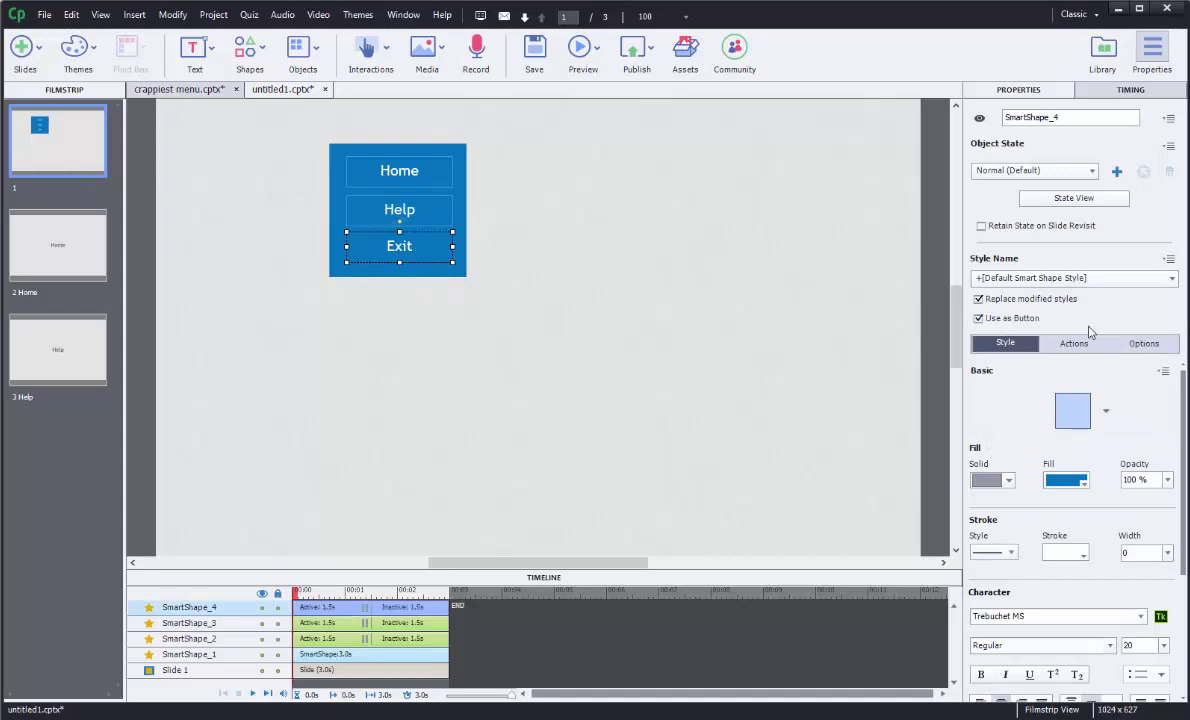
click(1072, 343)
click(1063, 390)
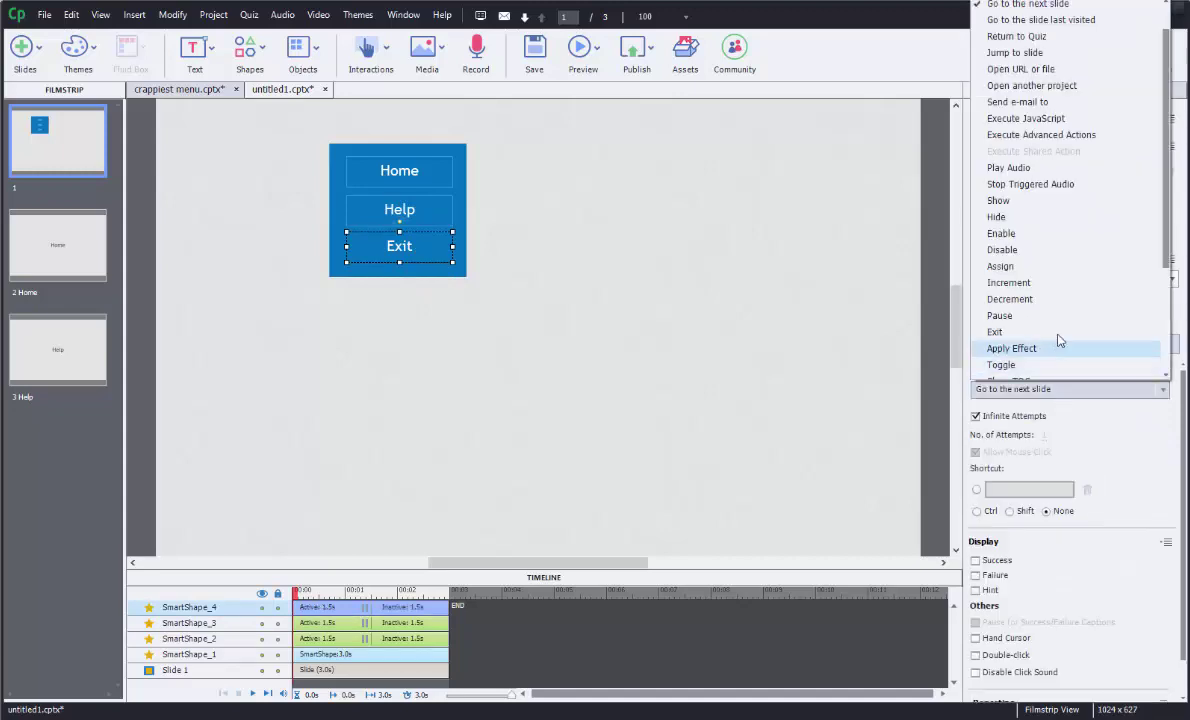
scroll(1058, 335, down, 3)
scroll(1044, 328, up, 3)
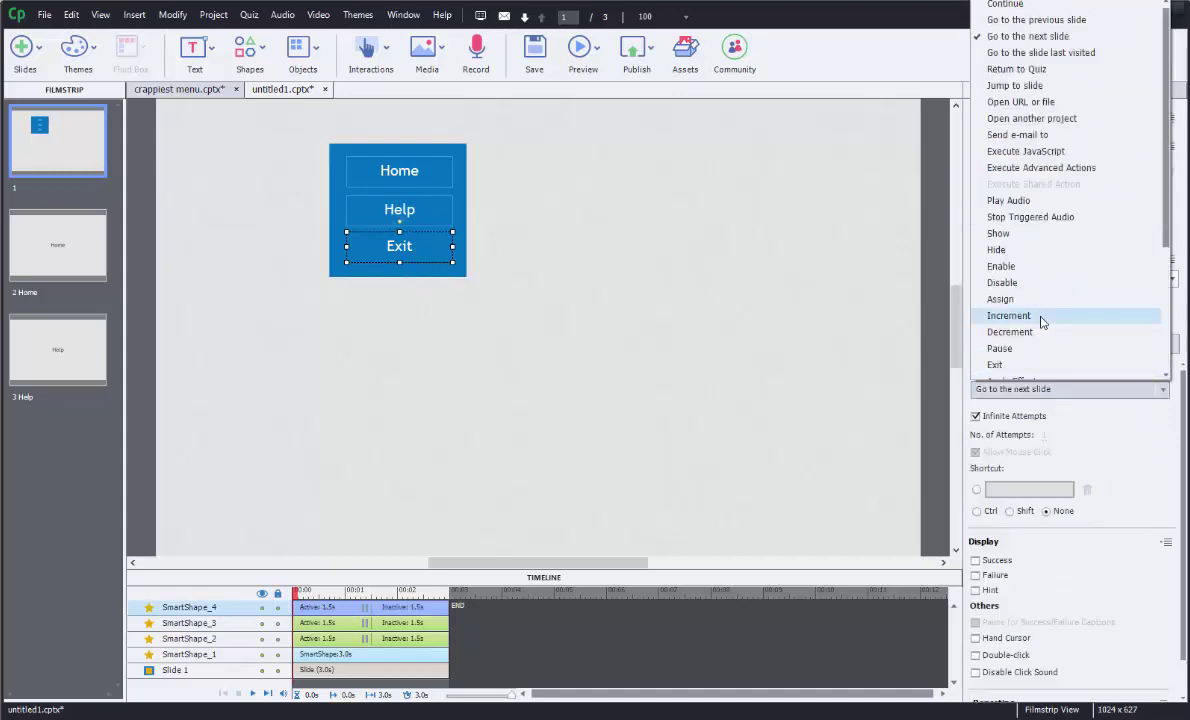
click(997, 364)
click(609, 259)
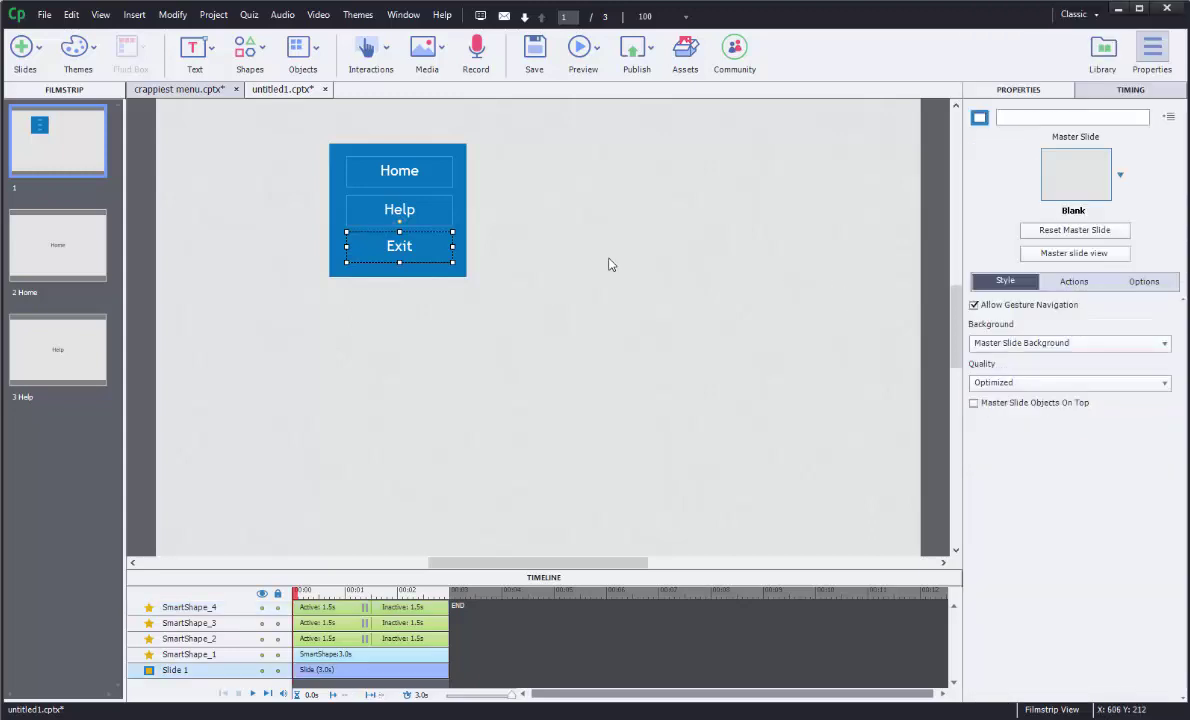
- Duplicate the blue menu background, resize it into a short bar left of the menu, and label it 'Show Menu'
click(336, 157)
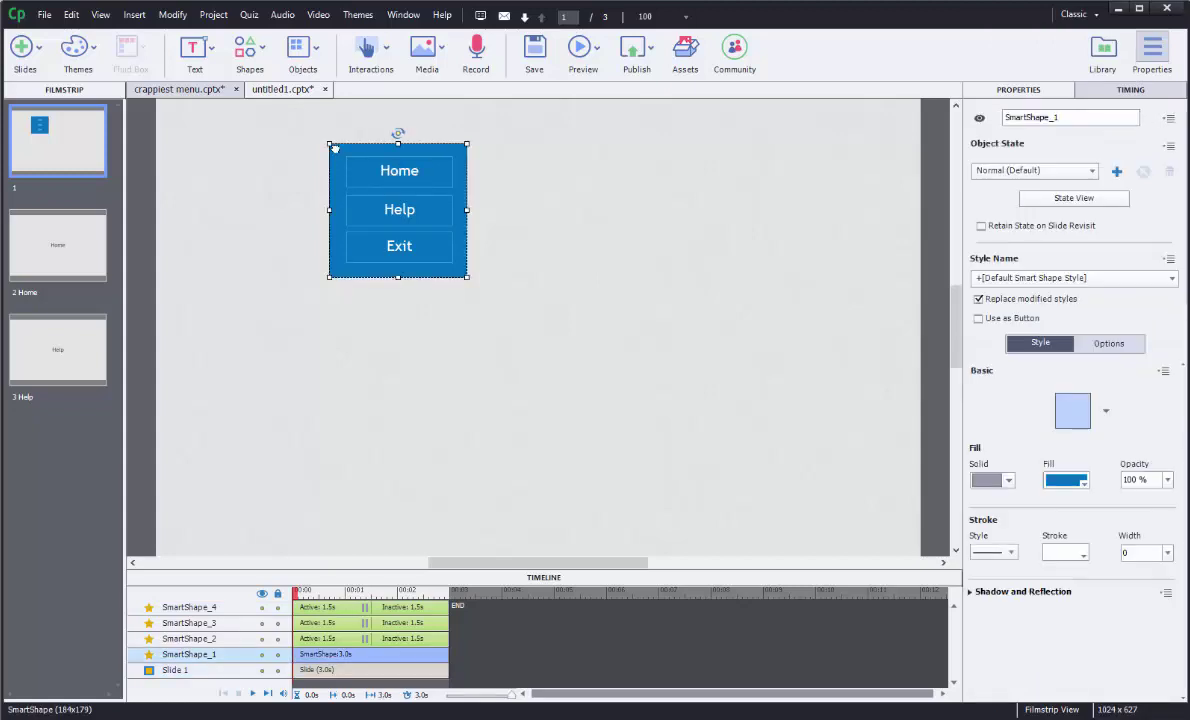
key(ctrl+d)
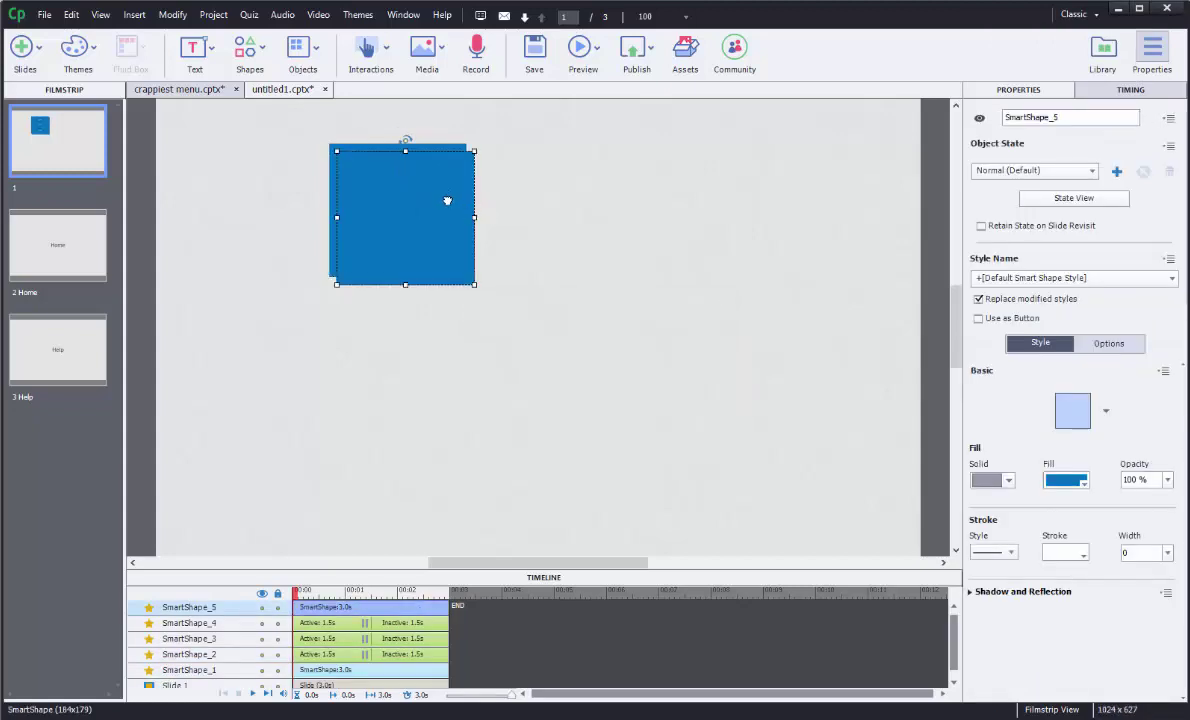
drag(444, 199, 304, 190)
drag(260, 277, 260, 182)
drag(188, 162, 218, 175)
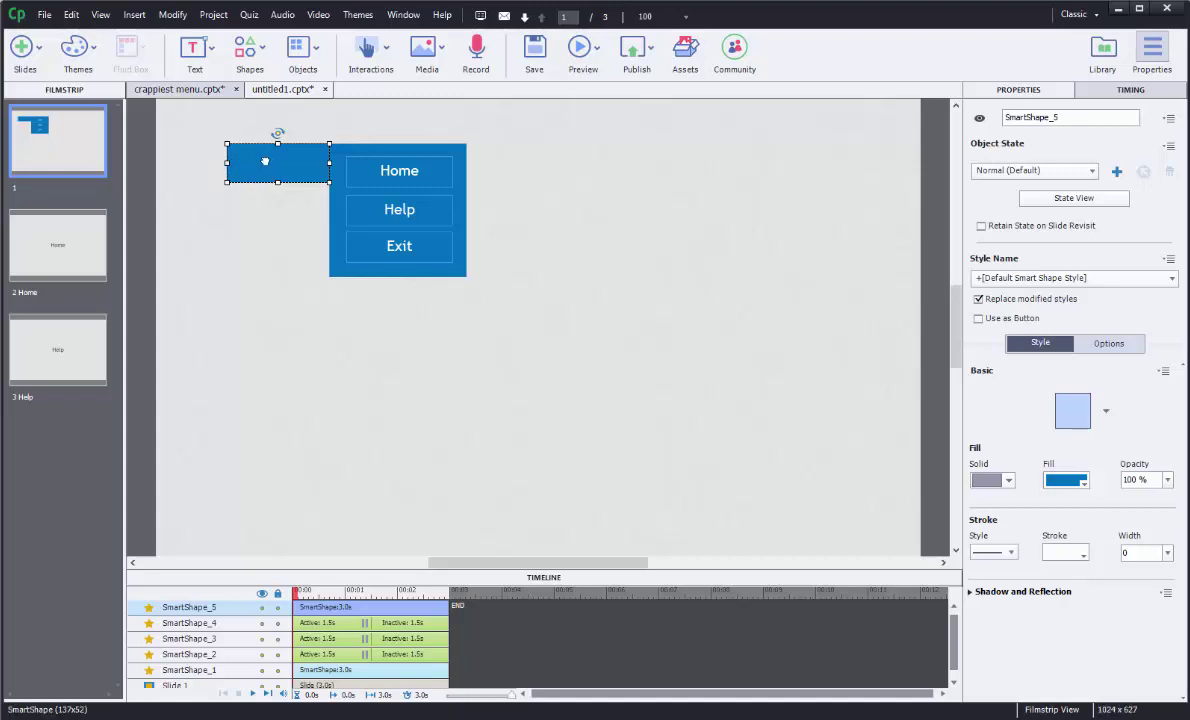
double_click(266, 161)
text(Show Menu)
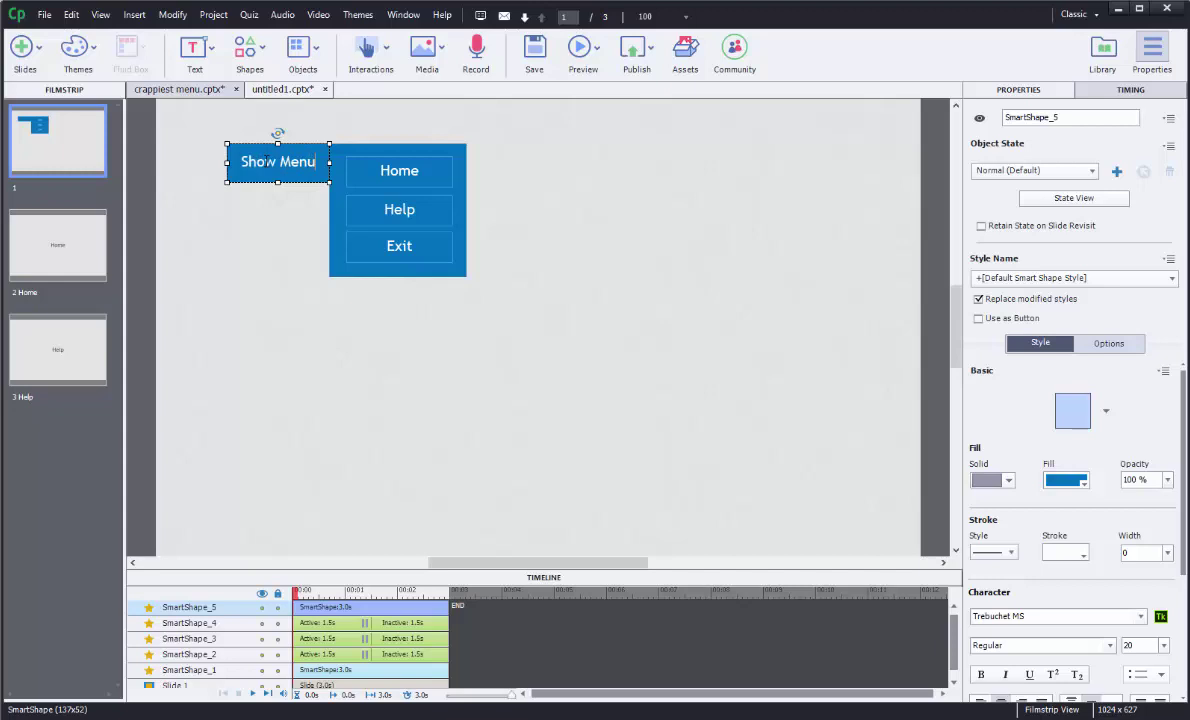
click(237, 213)
- Copy the Show Menu bar below as 'Hide Menu', and set Show Menu to Use as Button
click(255, 170)
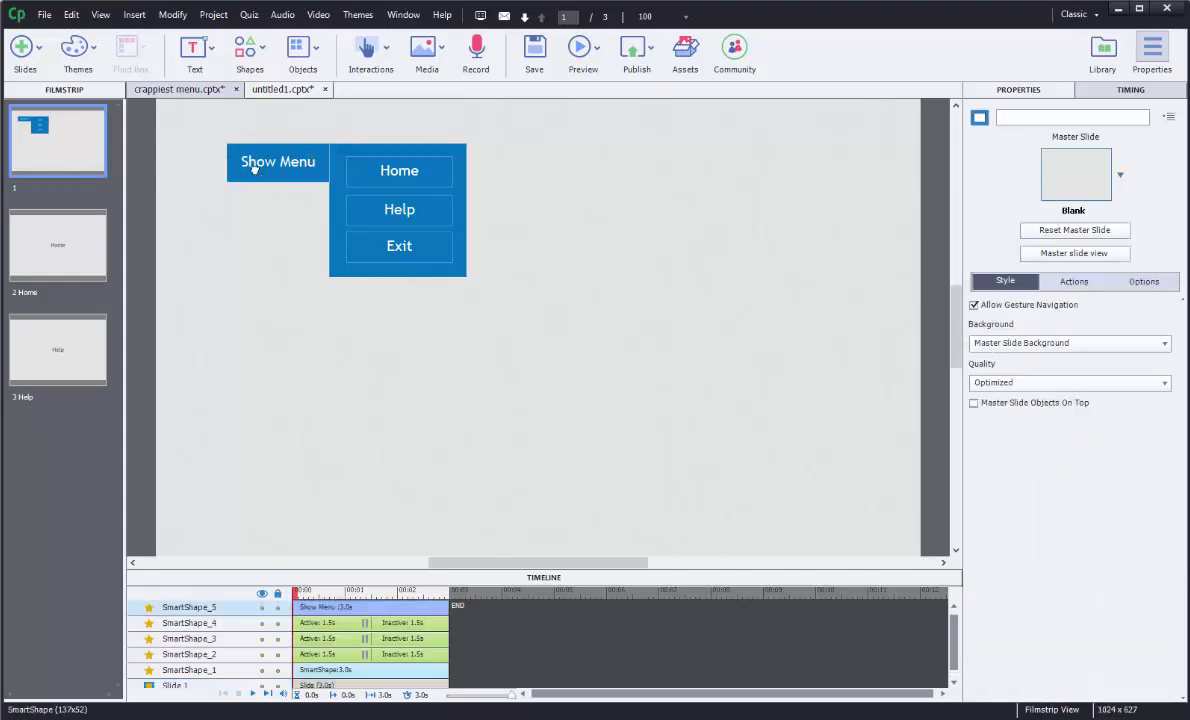
key(ctrl+d)
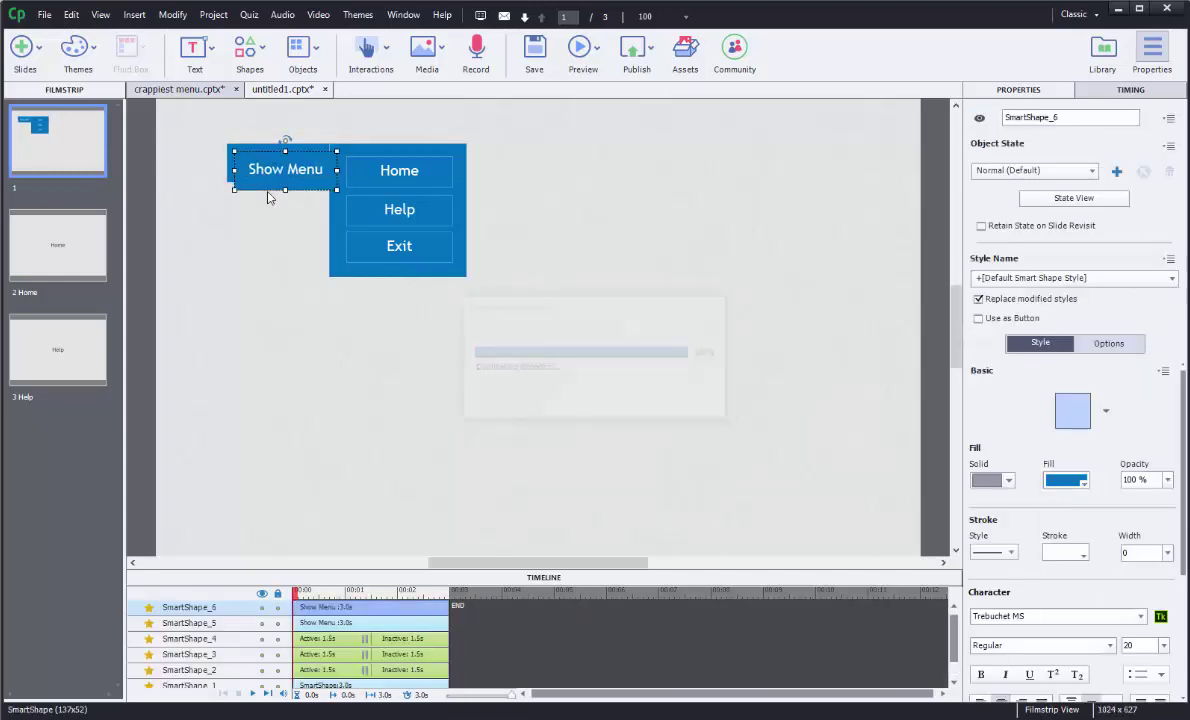
drag(257, 176, 279, 206)
double_click(245, 208)
text(Hide Menu)
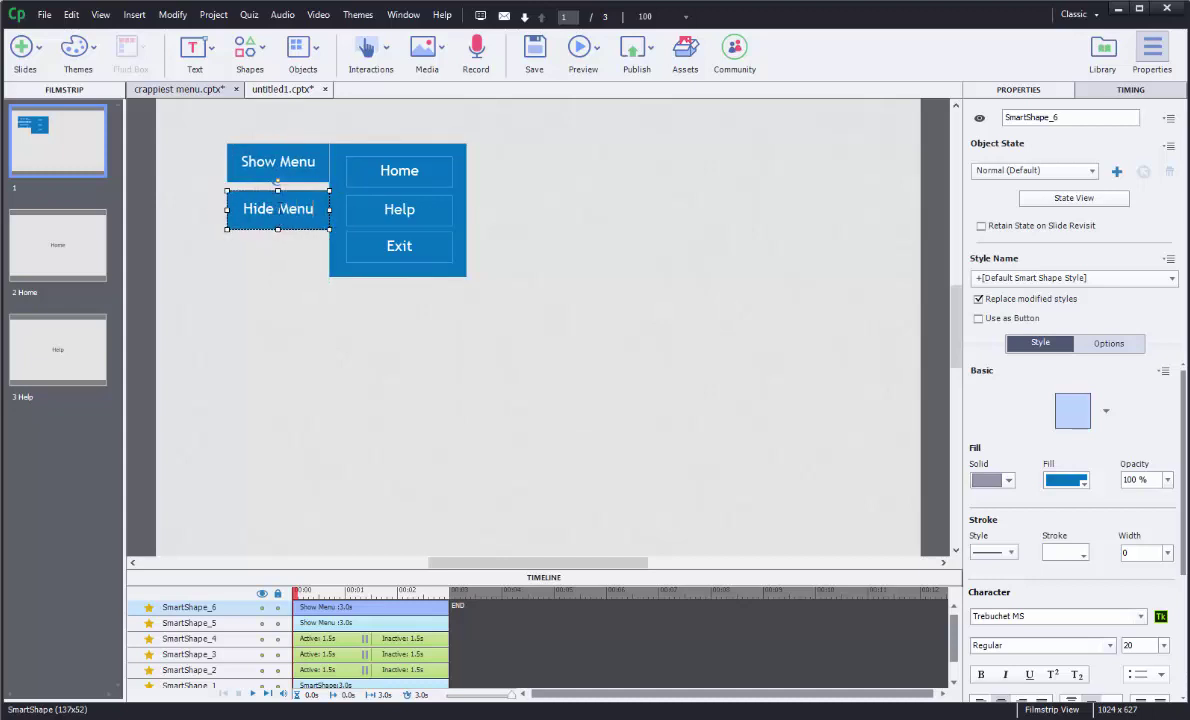
click(247, 268)
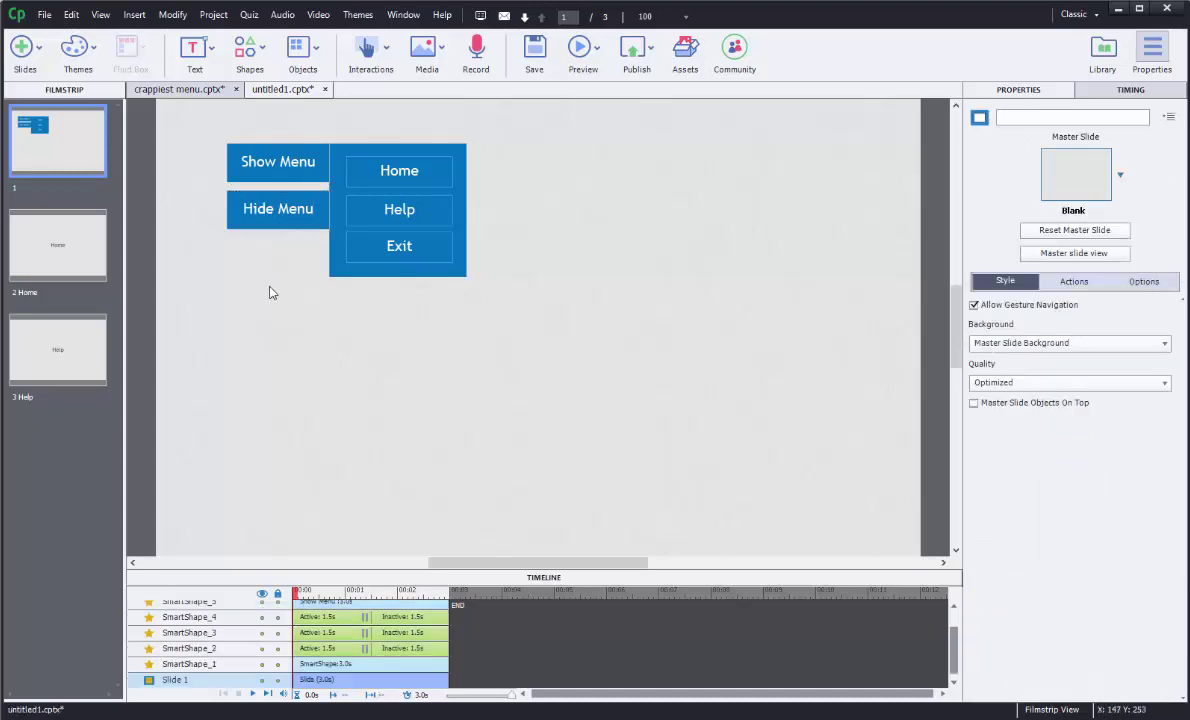
click(280, 163)
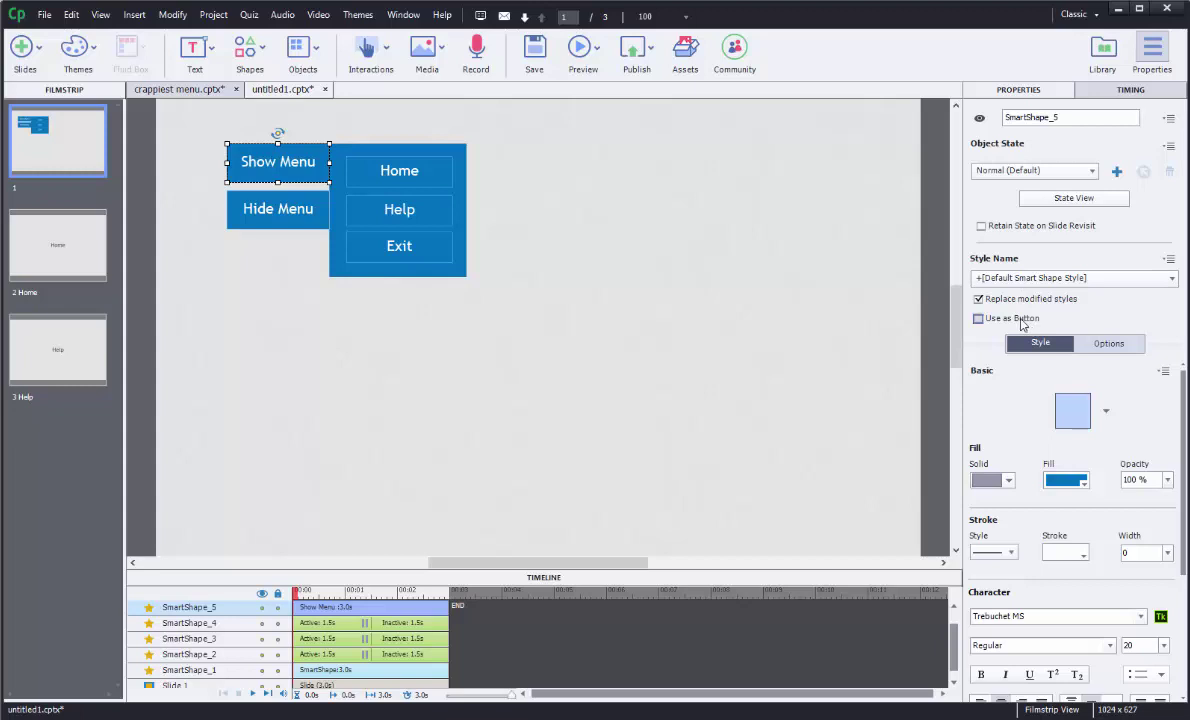
click(979, 318)
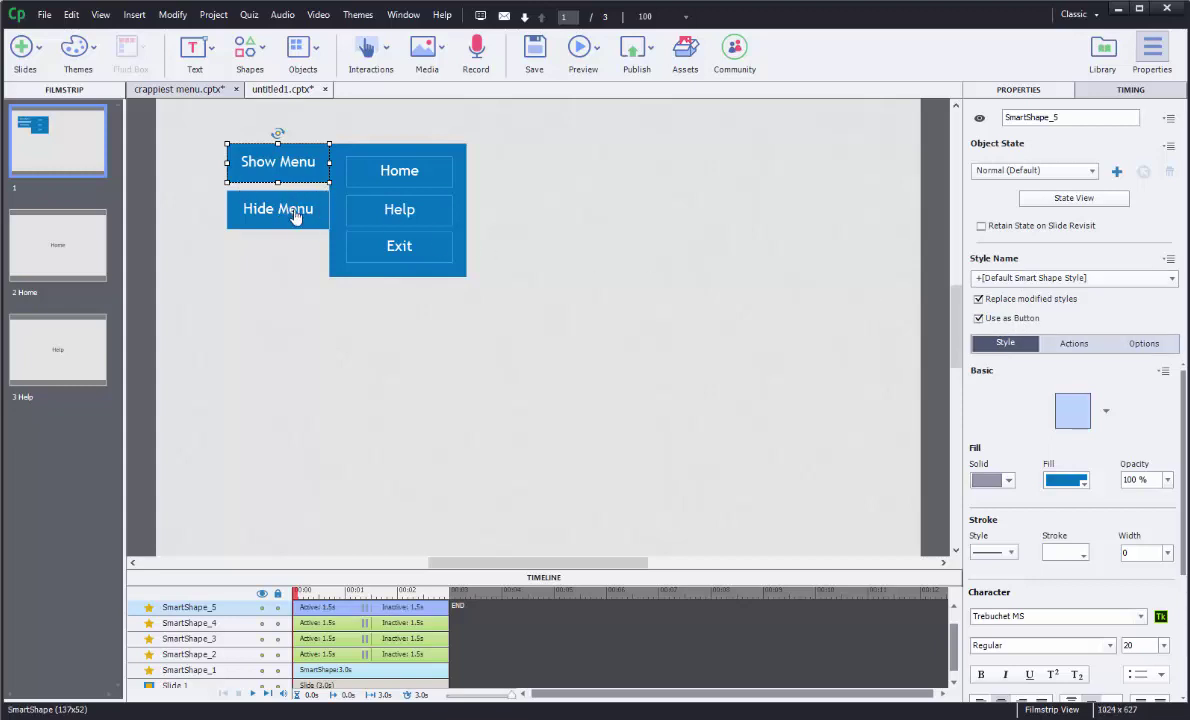
- Group every menu shape except Show Menu and move the group about 180 px right
click(632, 244)
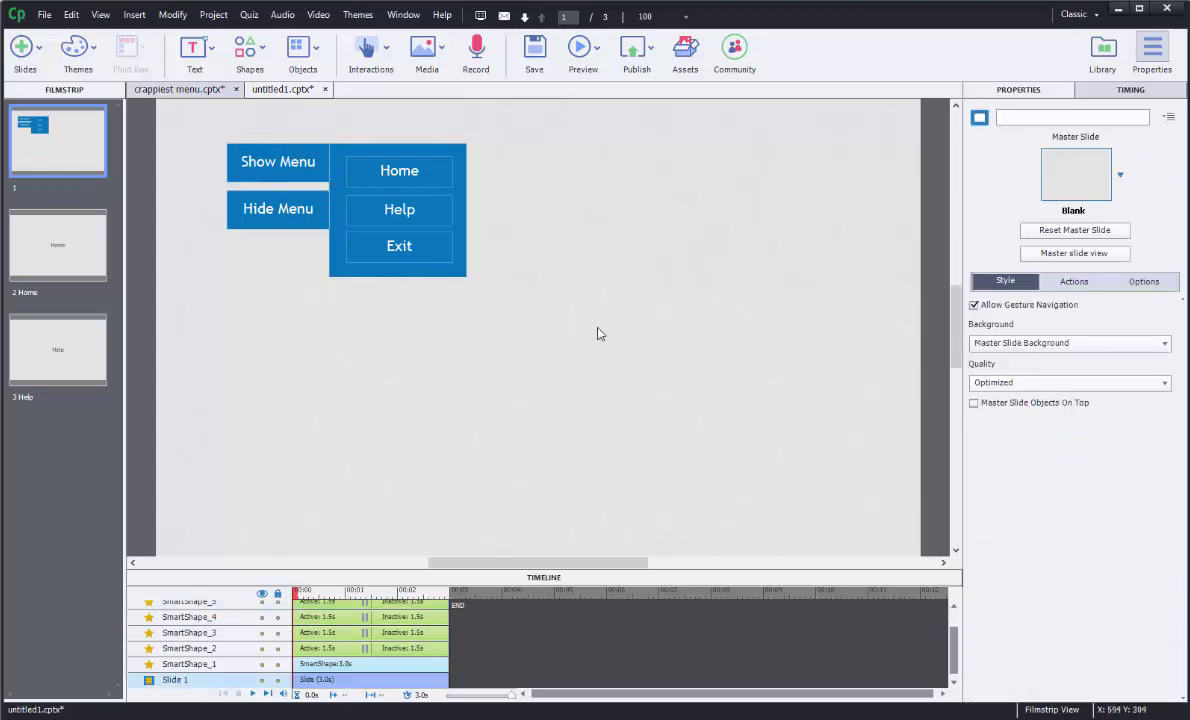
drag(591, 327, 205, 110)
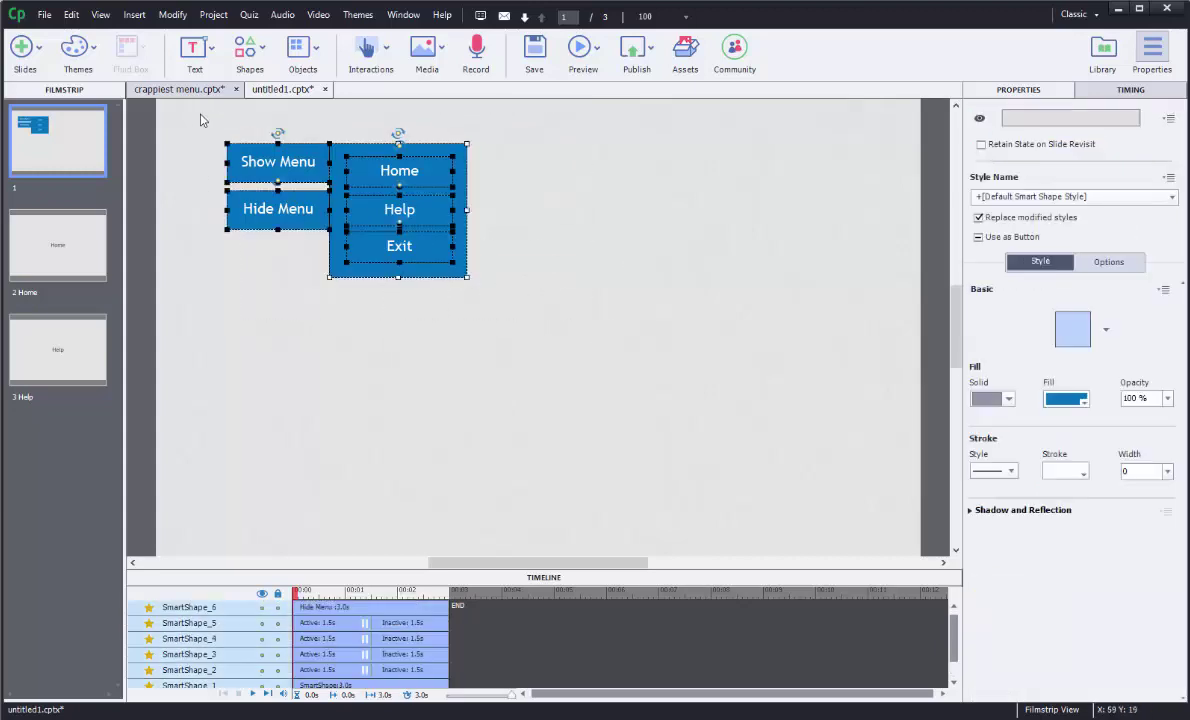
ctrl+click(267, 146)
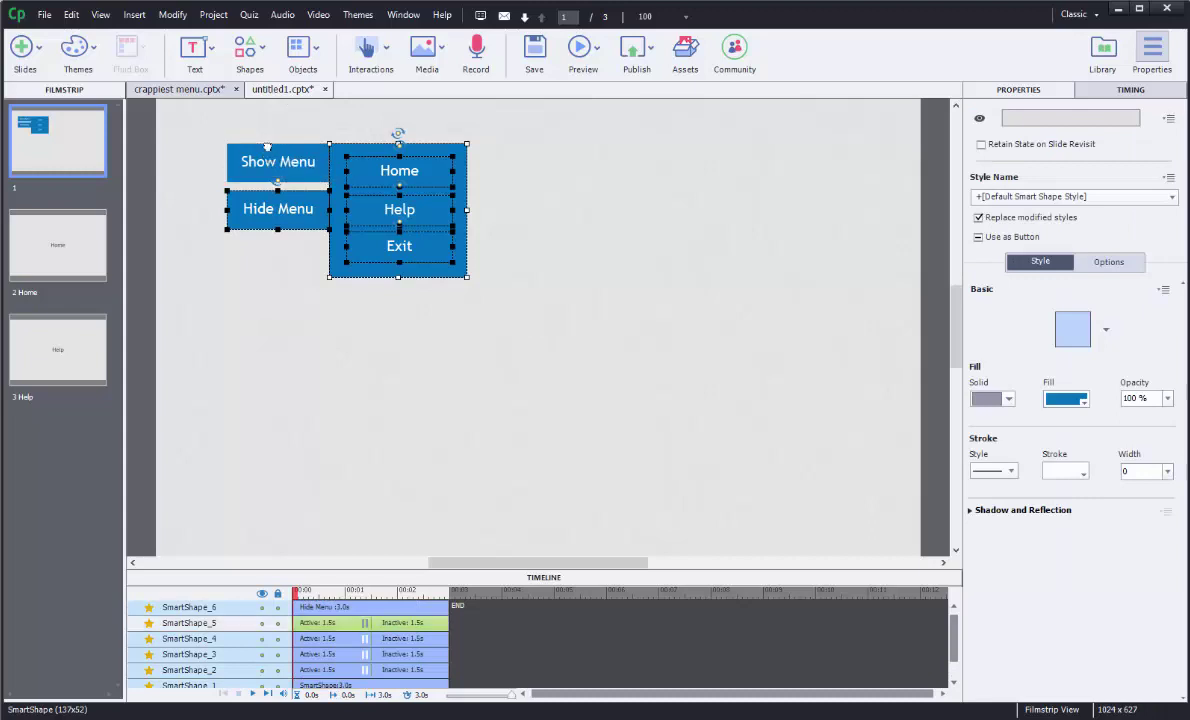
right_click(338, 194)
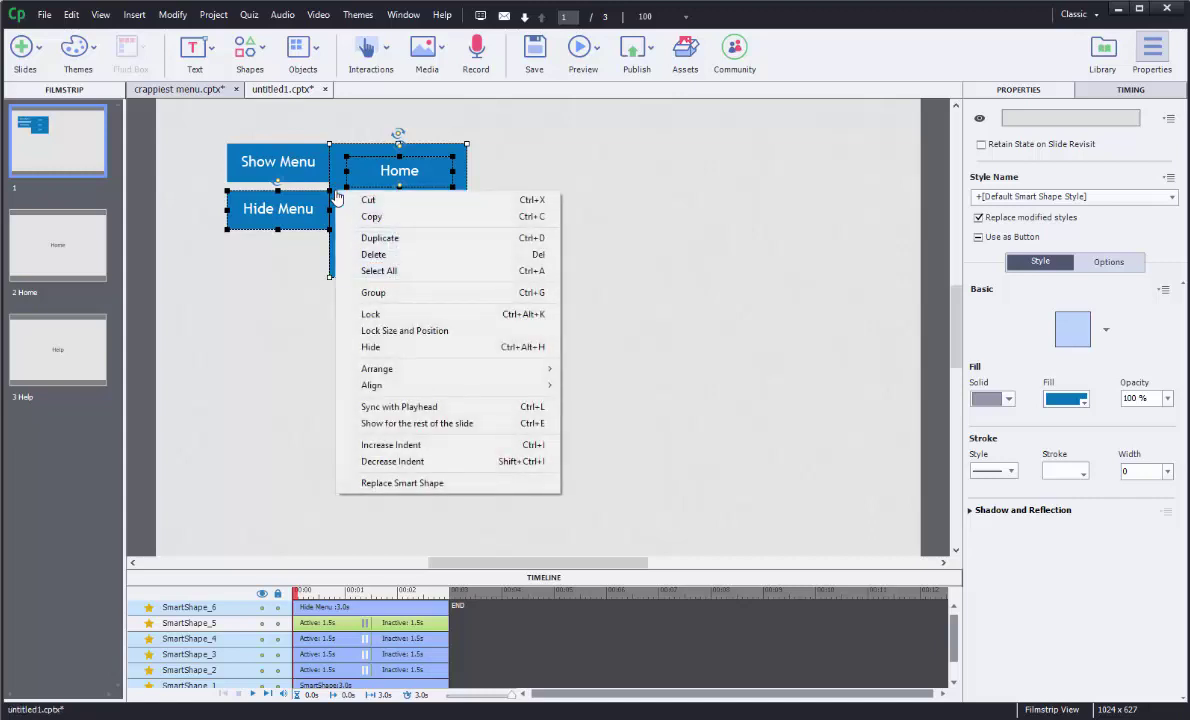
click(407, 292)
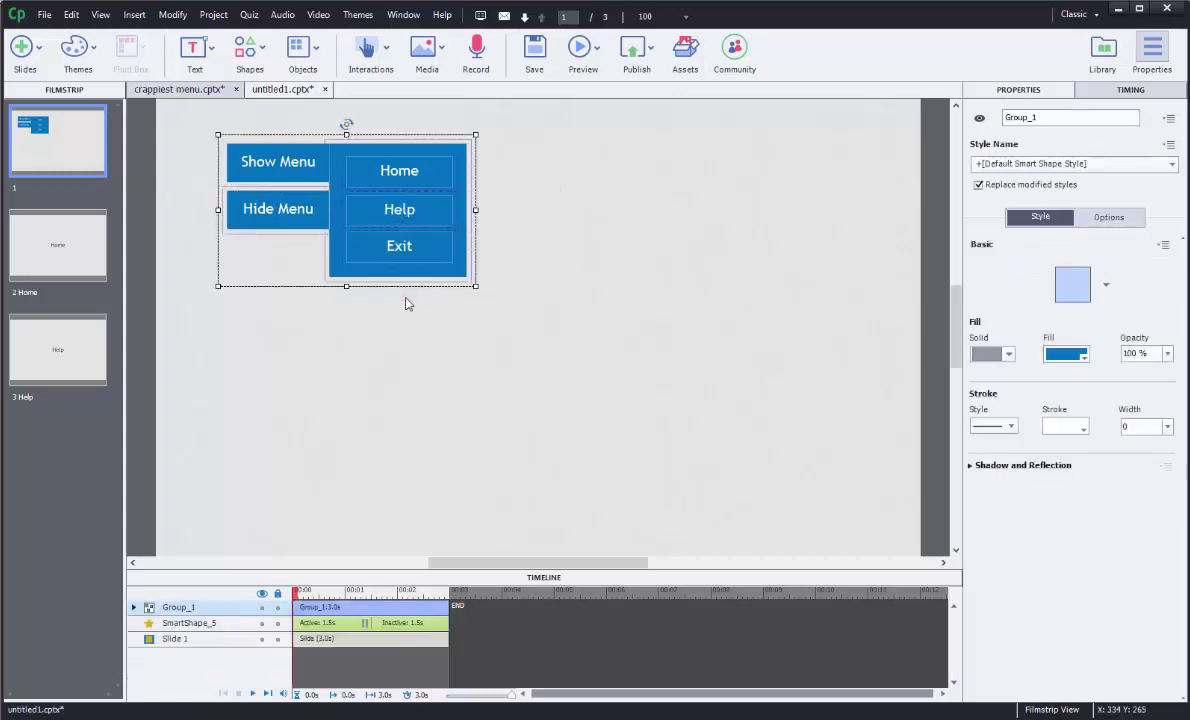
drag(348, 268, 475, 262)
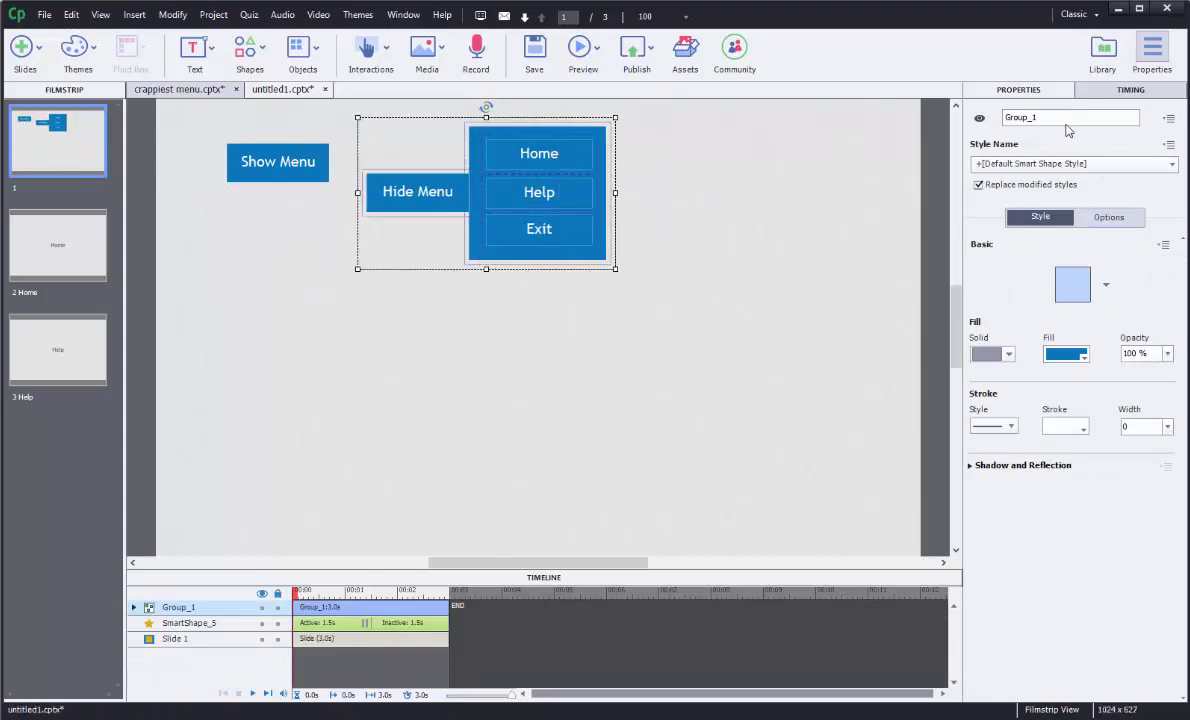
- Rename the group 'DropDownMenu' in Properties
drag(1036, 118, 1000, 119)
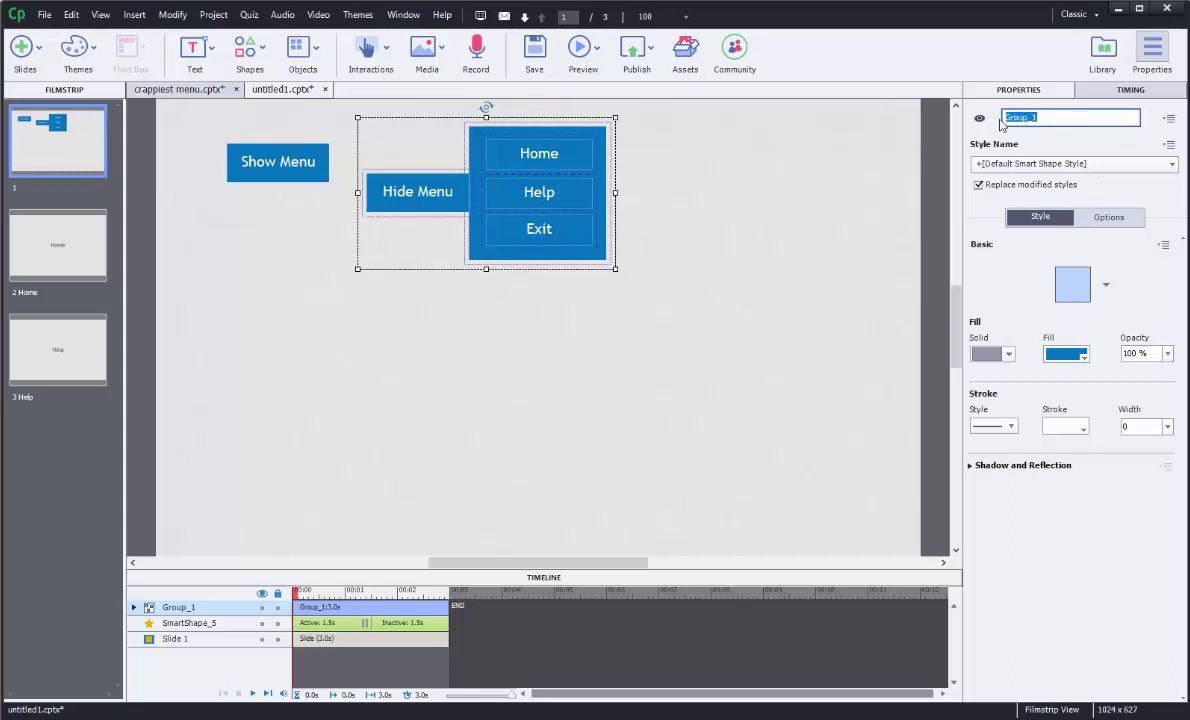
text(DropDownMenu)
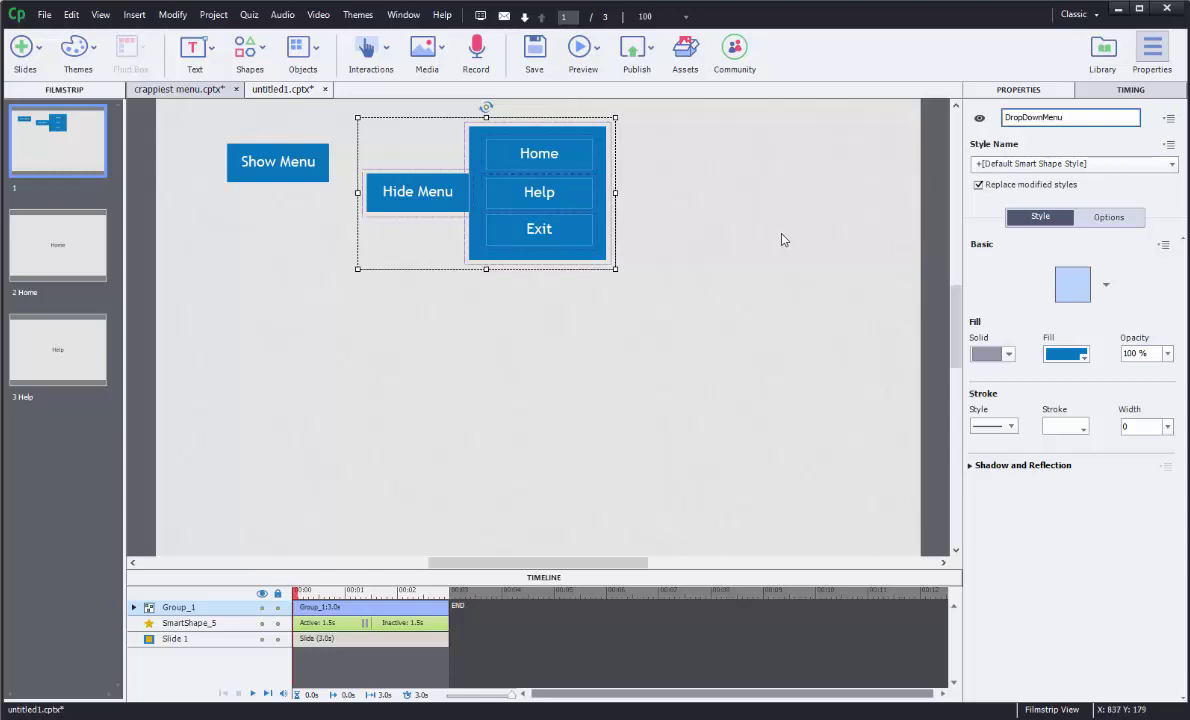
click(783, 250)
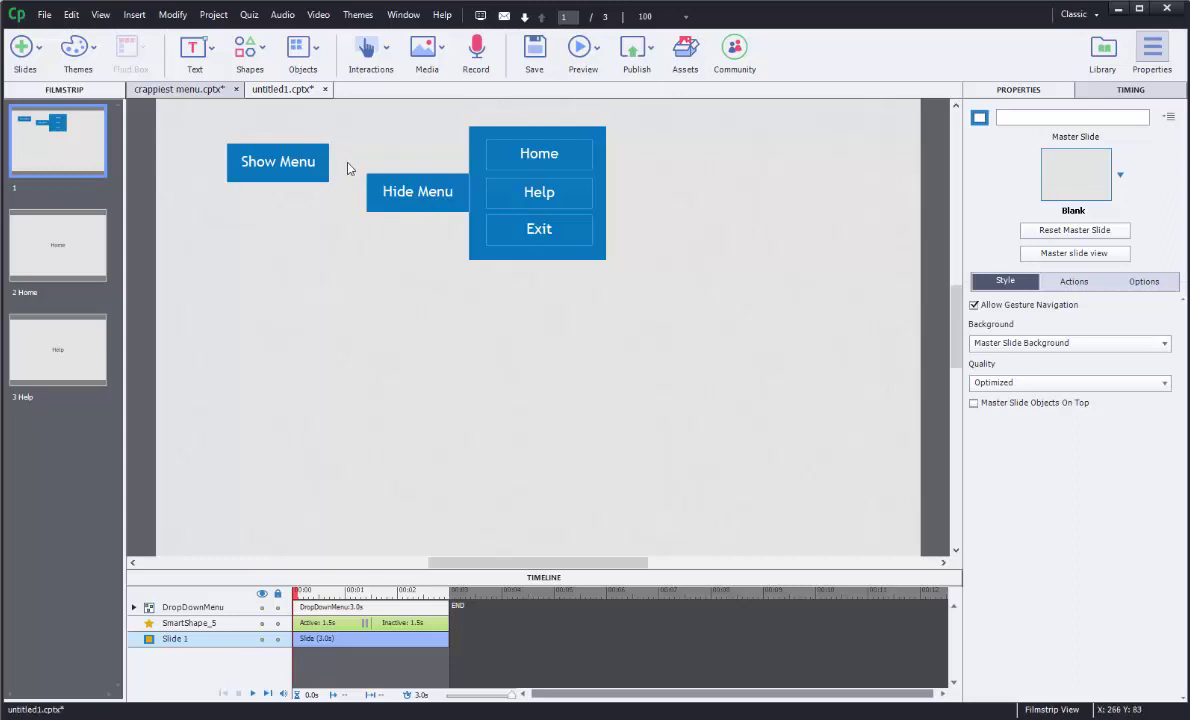
- Turn off Visible in output for the DropDownMenu group
click(478, 224)
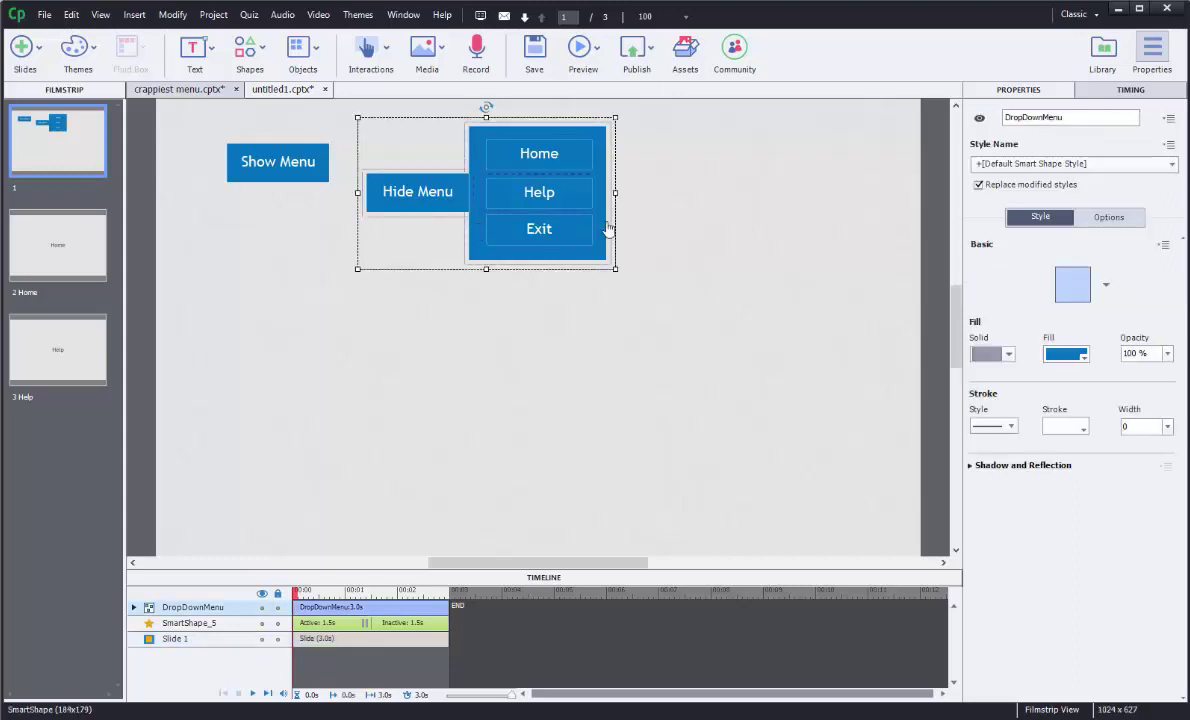
click(981, 119)
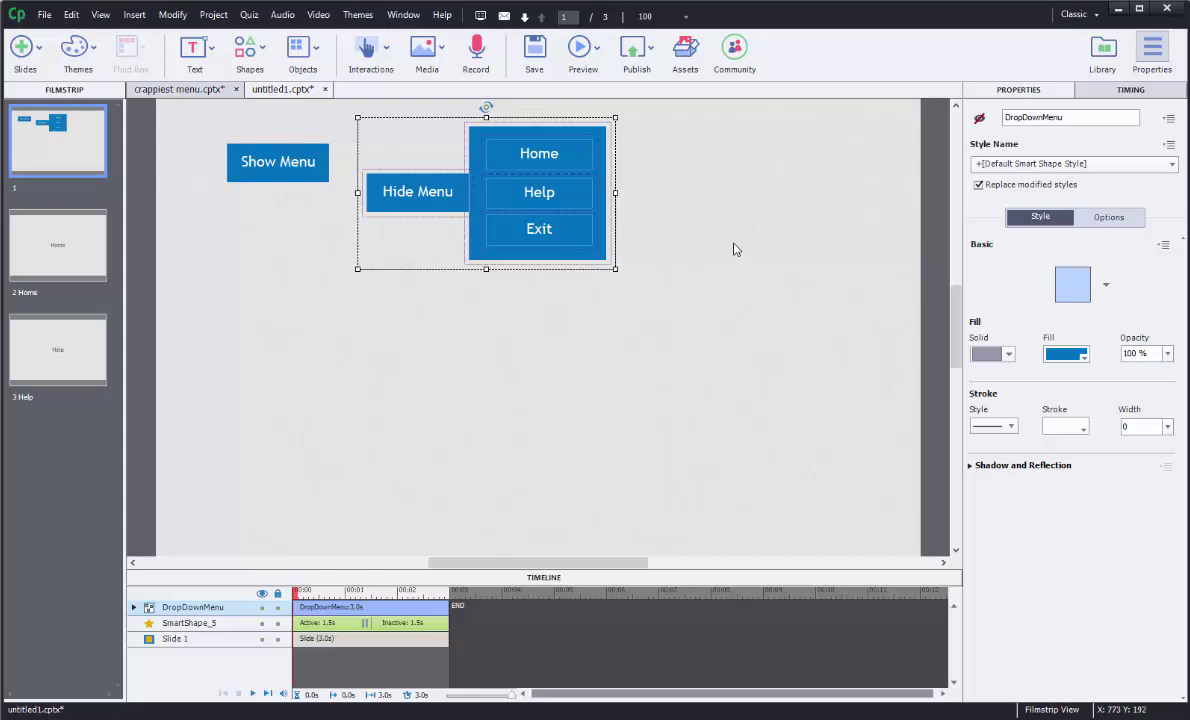
- Set the Show Menu button's On Success action to Show DropDownMenu
click(686, 247)
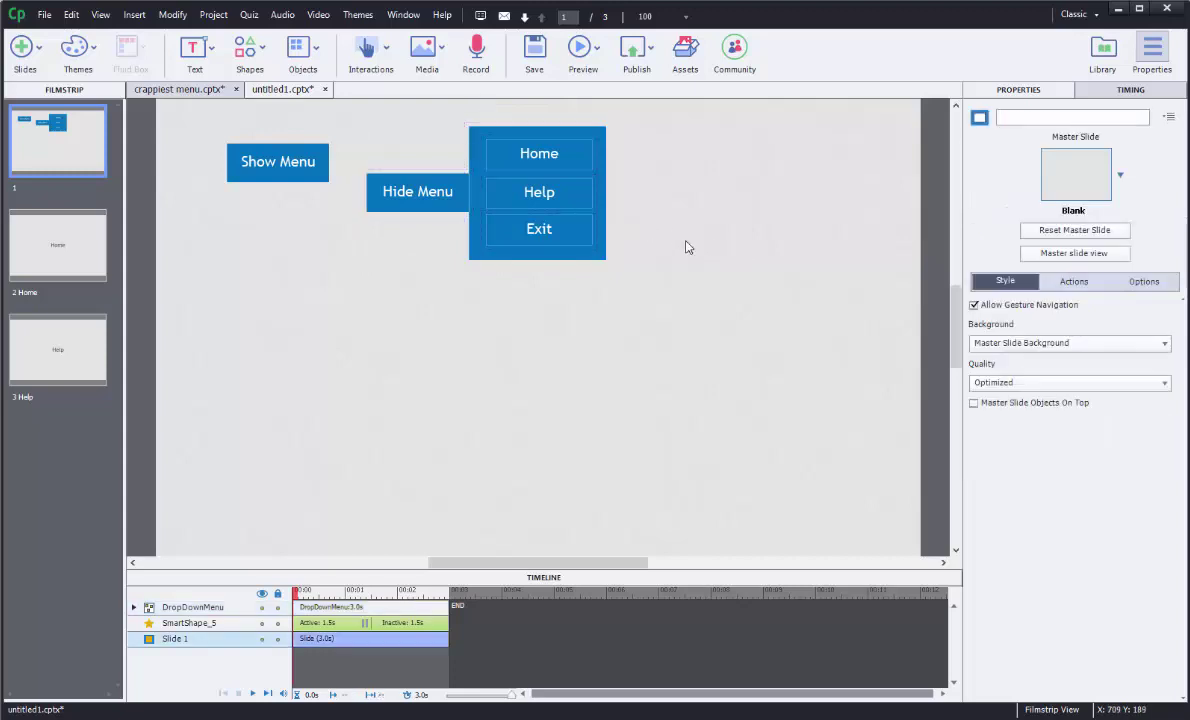
click(303, 172)
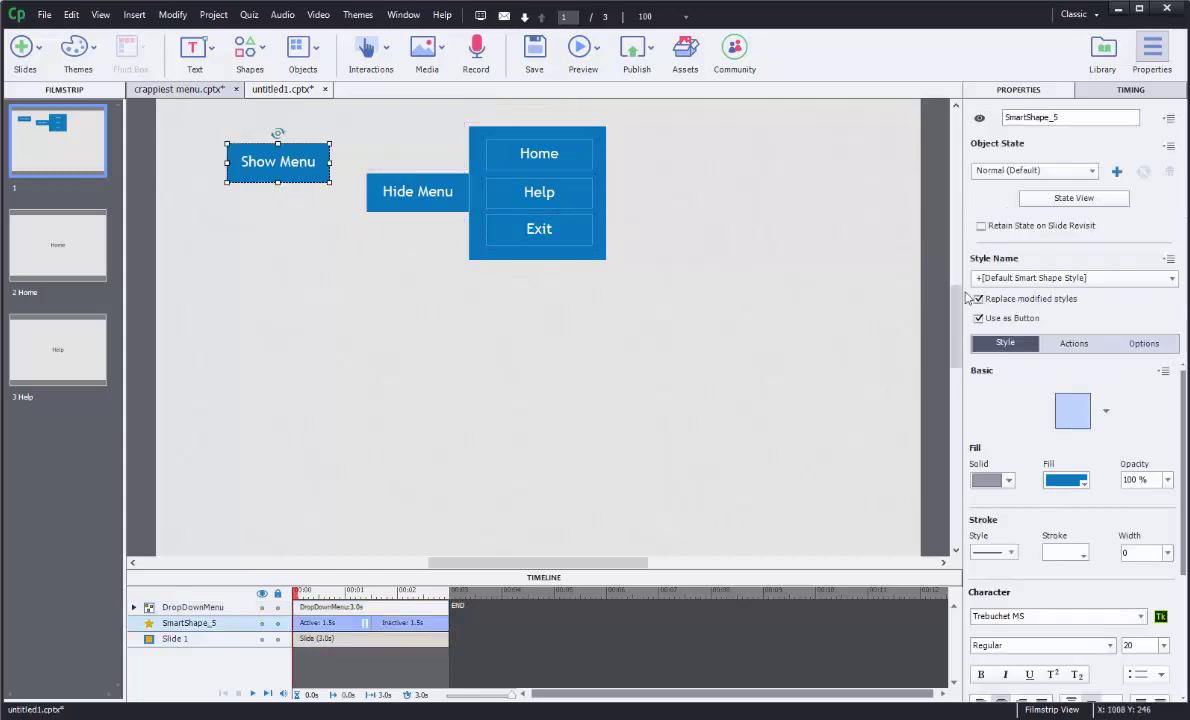
click(1073, 344)
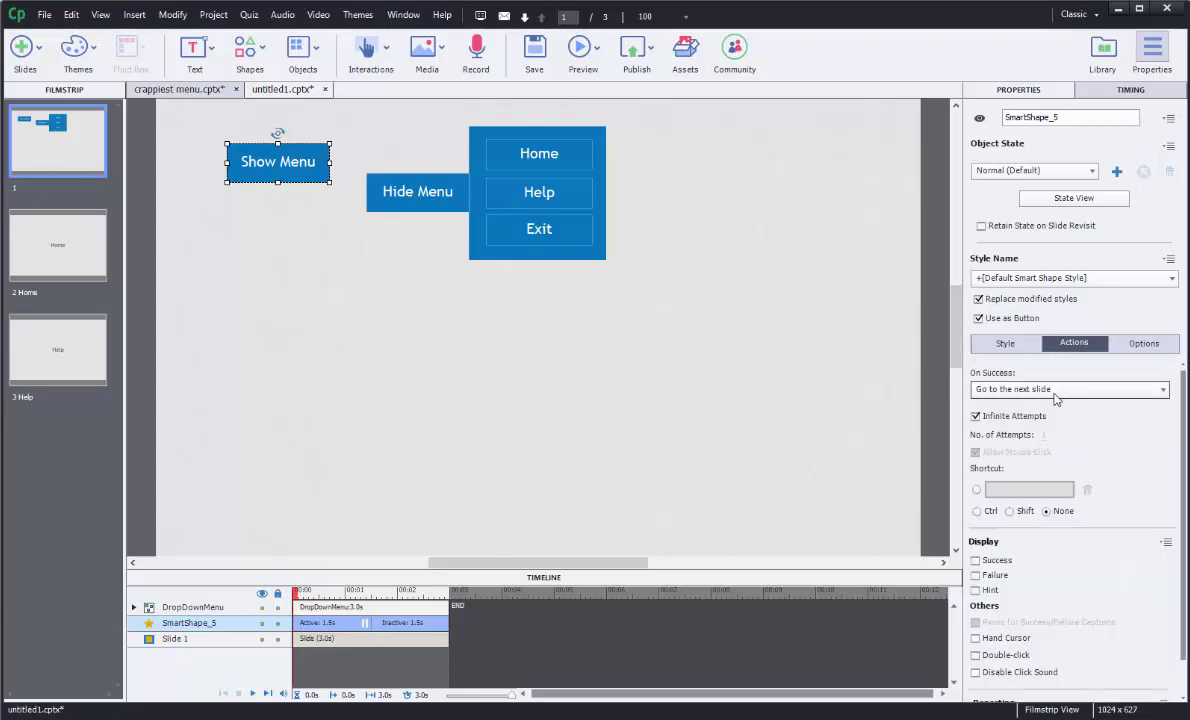
click(1020, 389)
scroll(1012, 300, up, 1)
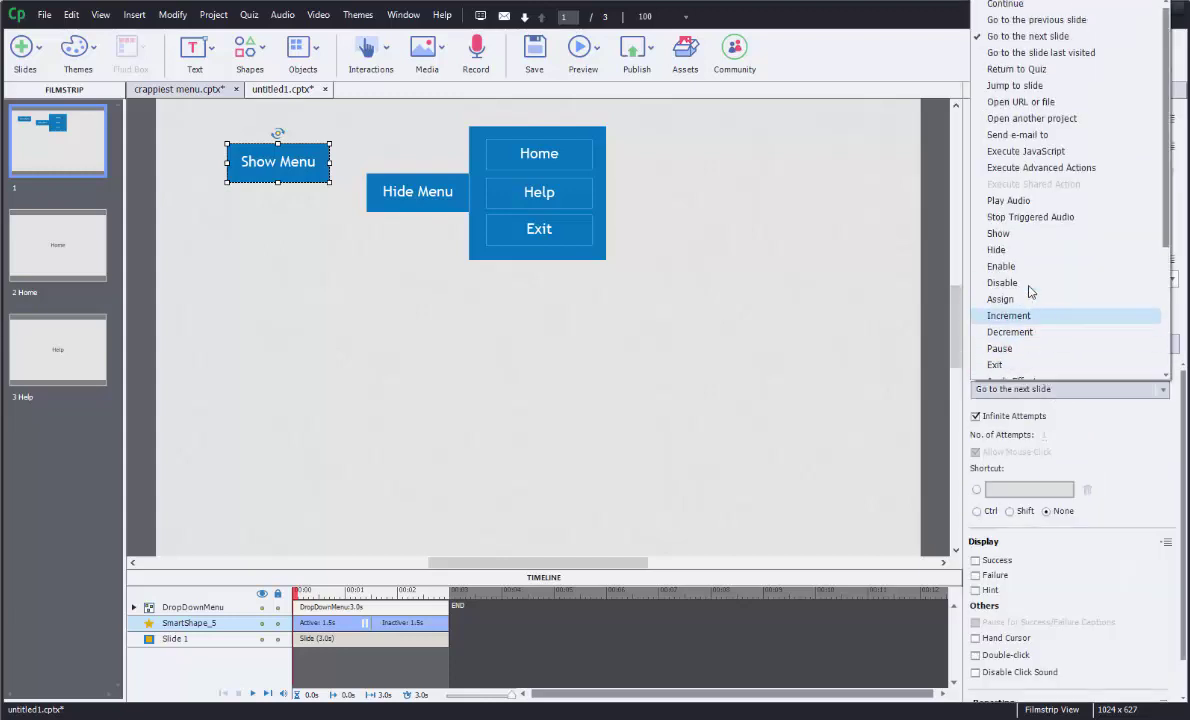
click(1012, 235)
click(1057, 418)
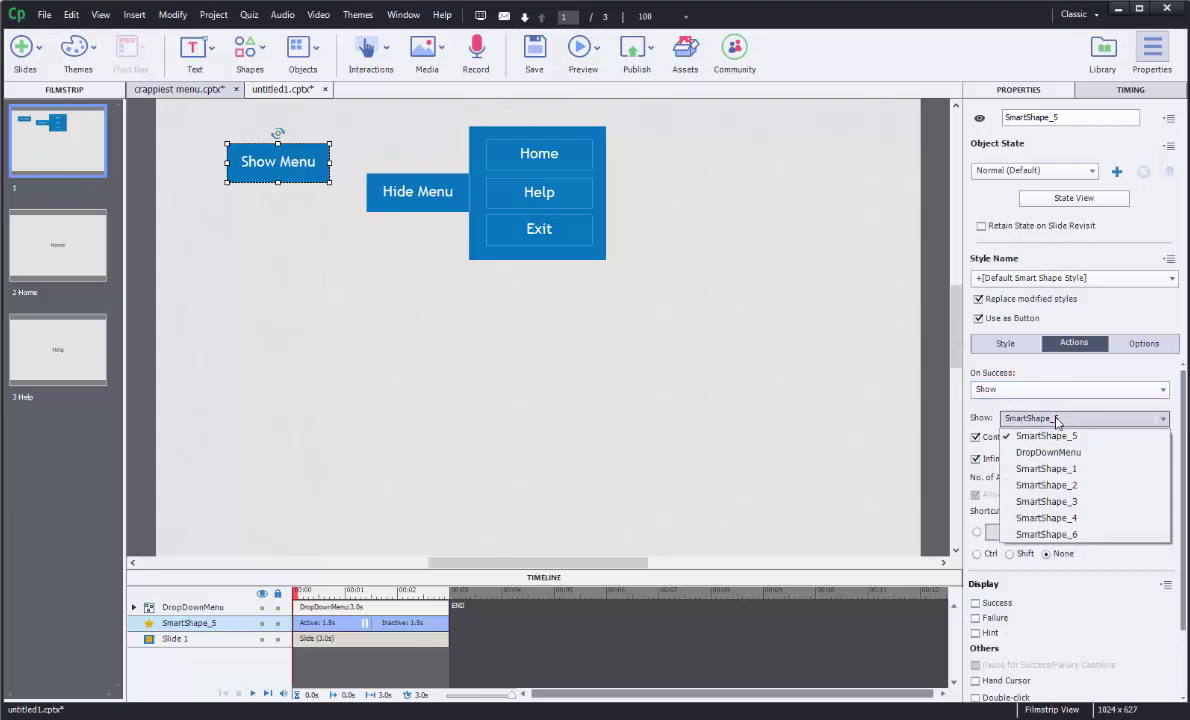
click(1068, 454)
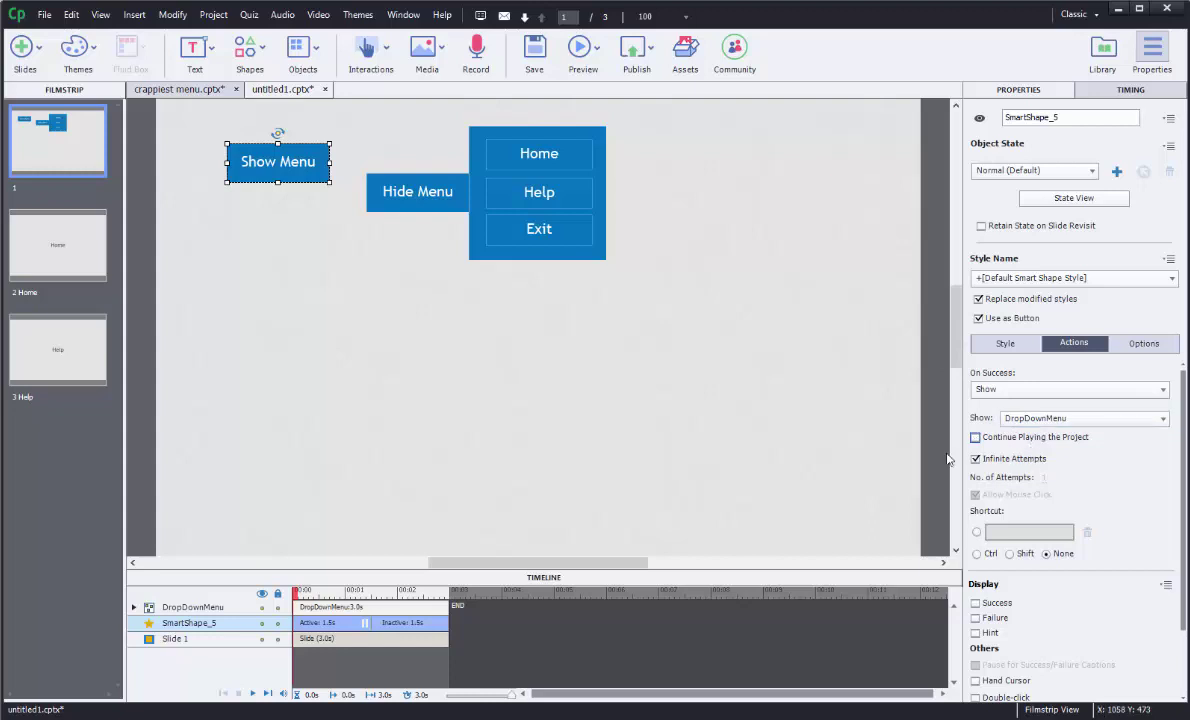
- Make the Hide Menu shape a button whose On Success action hides DropDownMenu
click(425, 230)
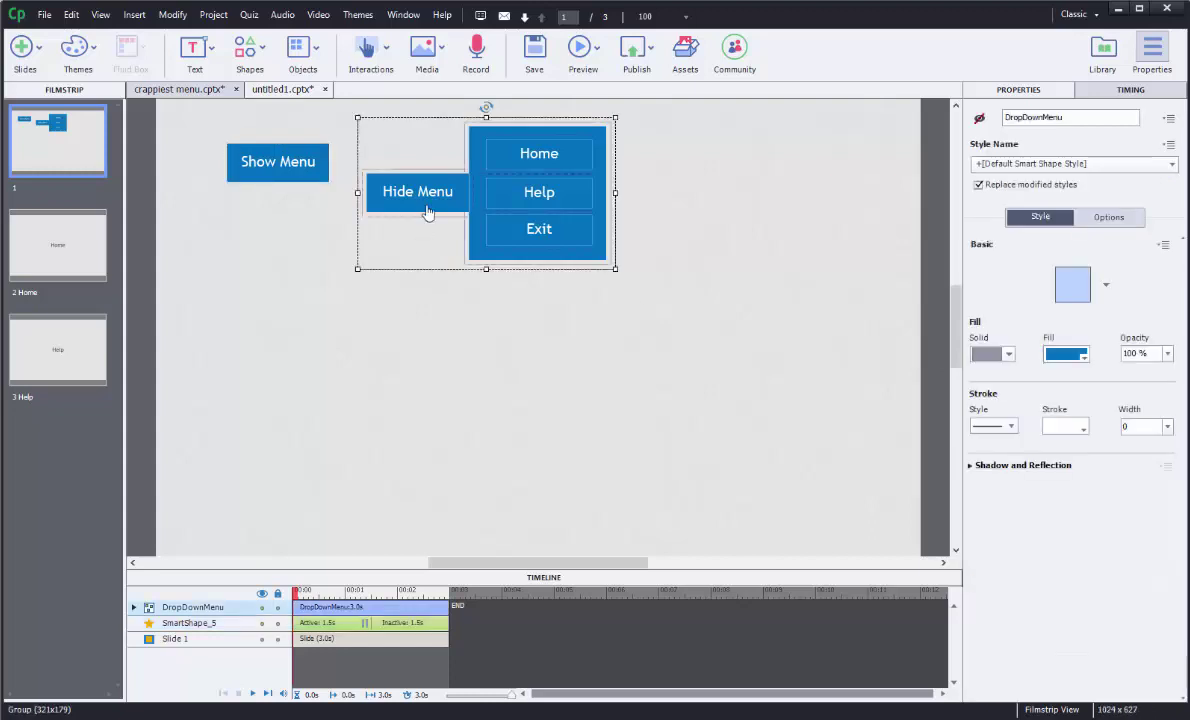
click(395, 192)
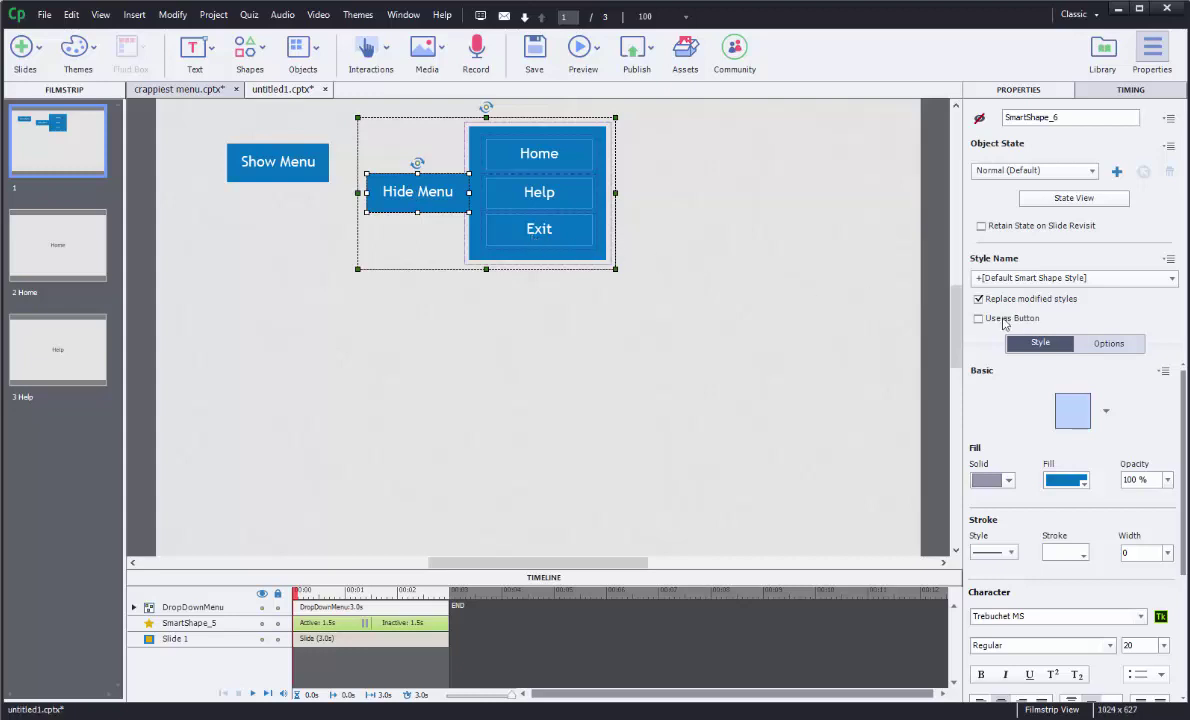
click(1005, 320)
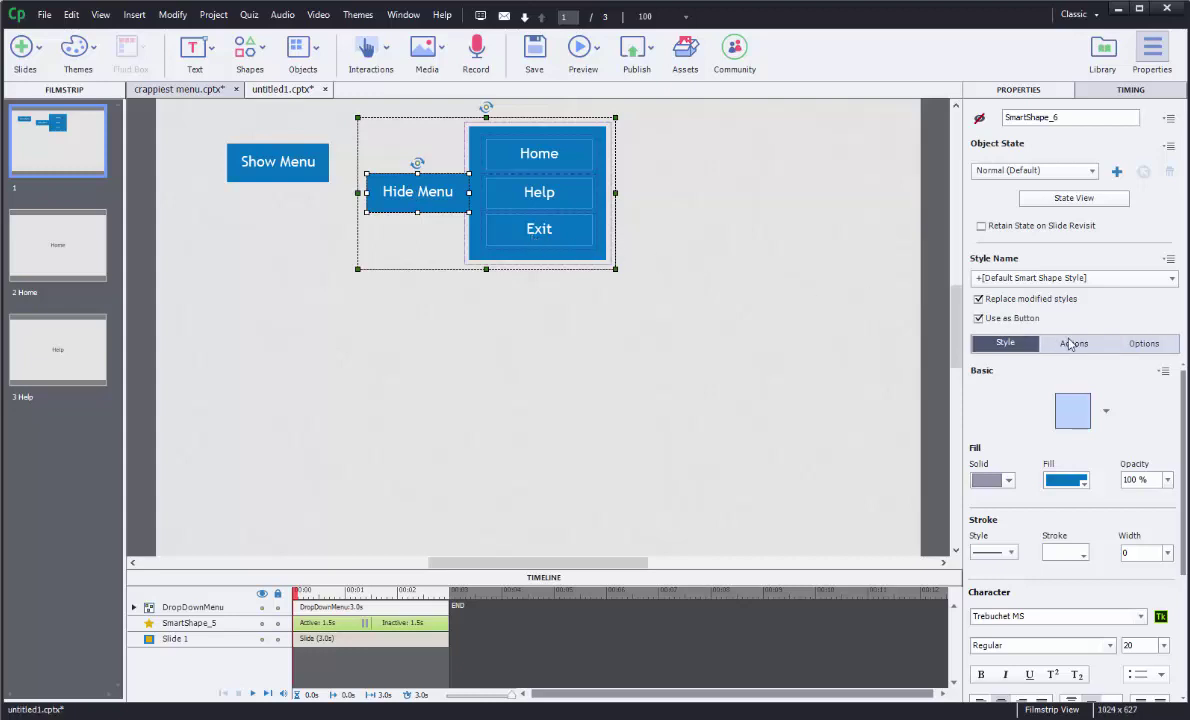
click(1073, 343)
click(1059, 390)
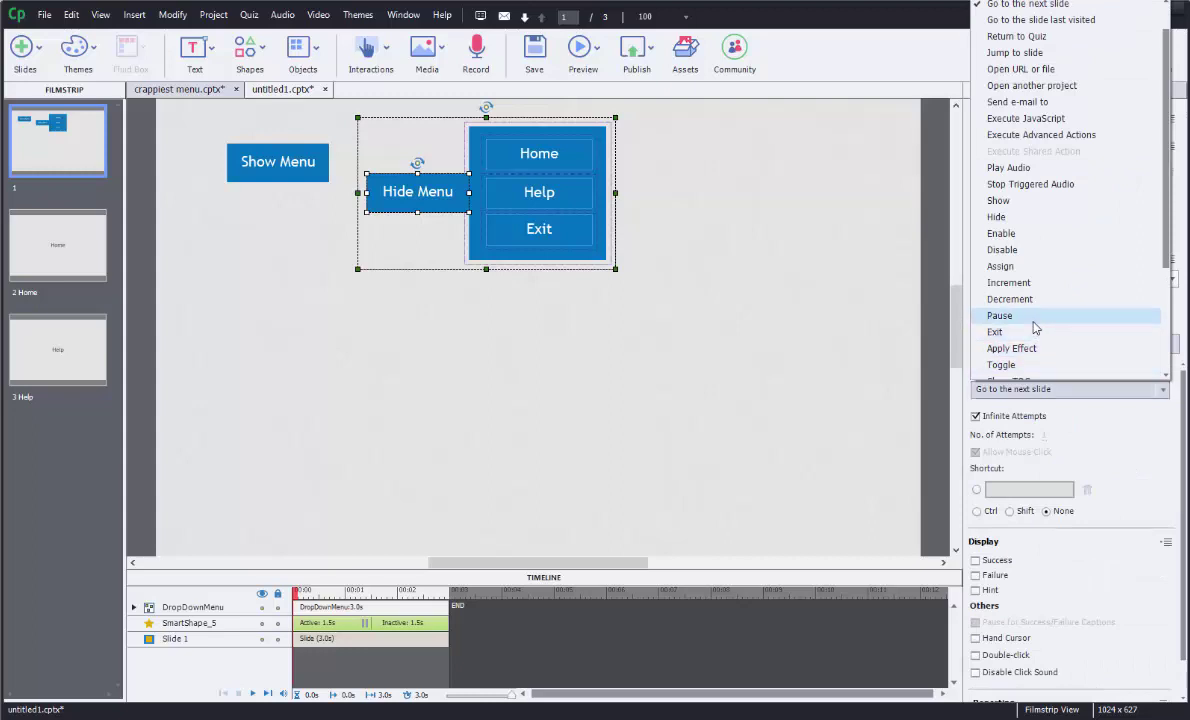
click(1003, 217)
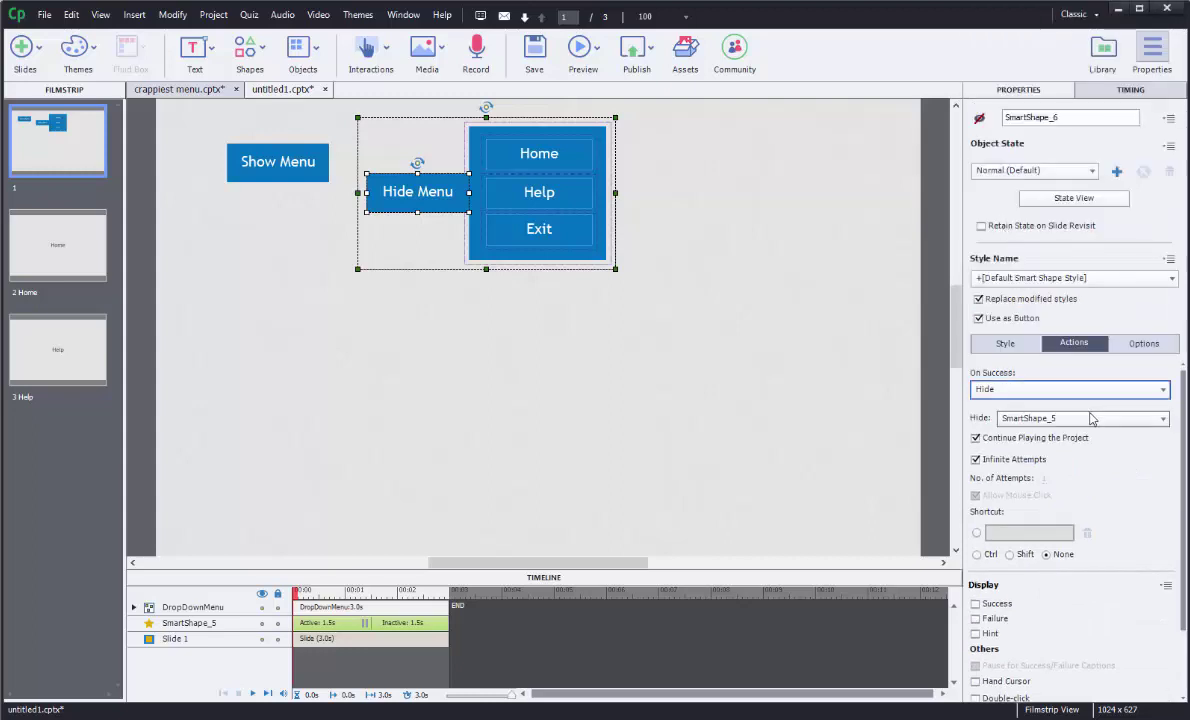
click(1092, 420)
click(1035, 446)
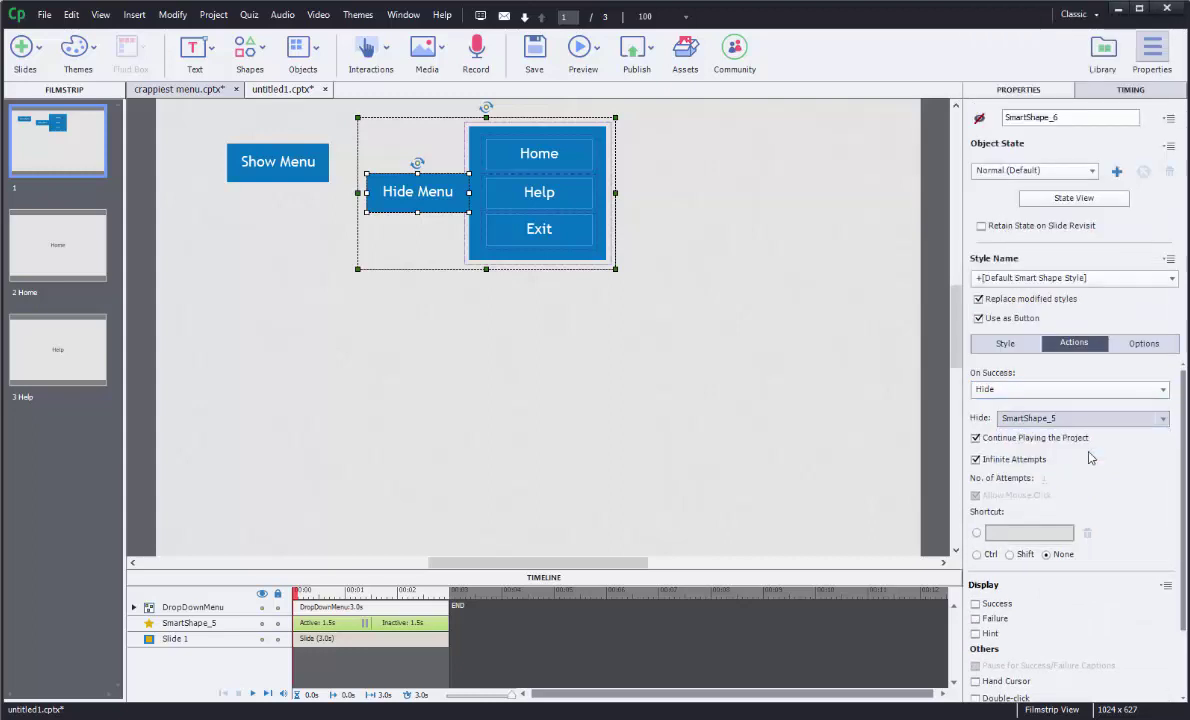
click(855, 328)
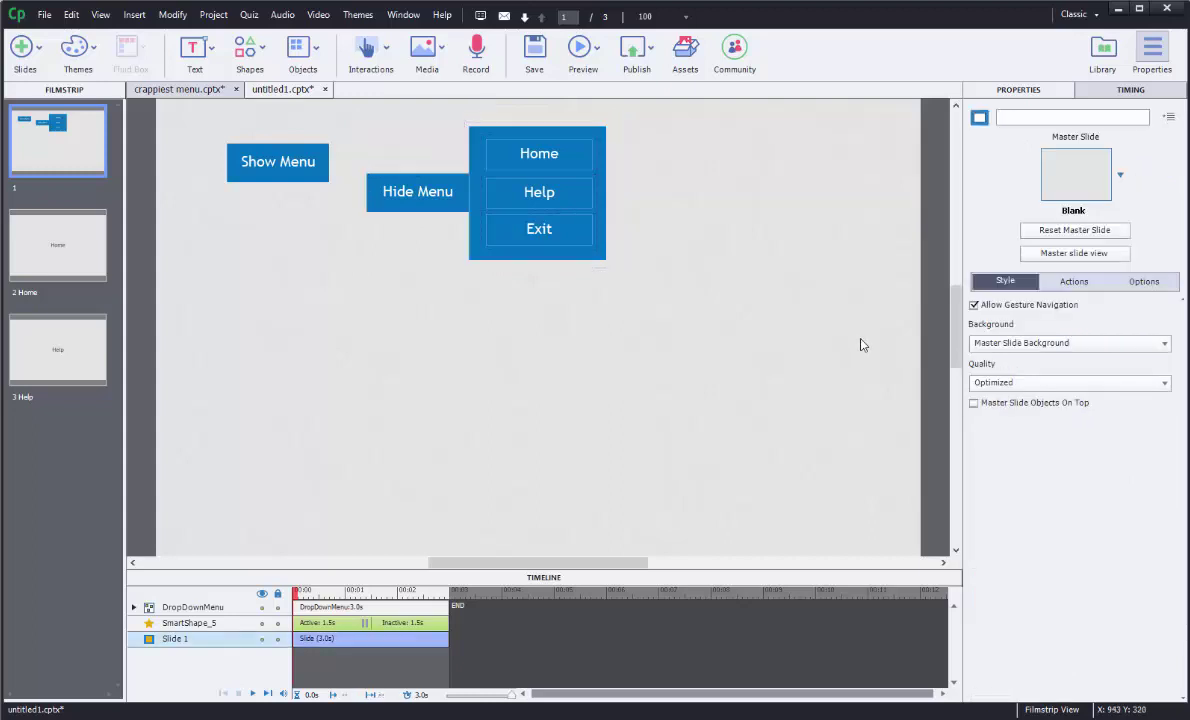
click(580, 46)
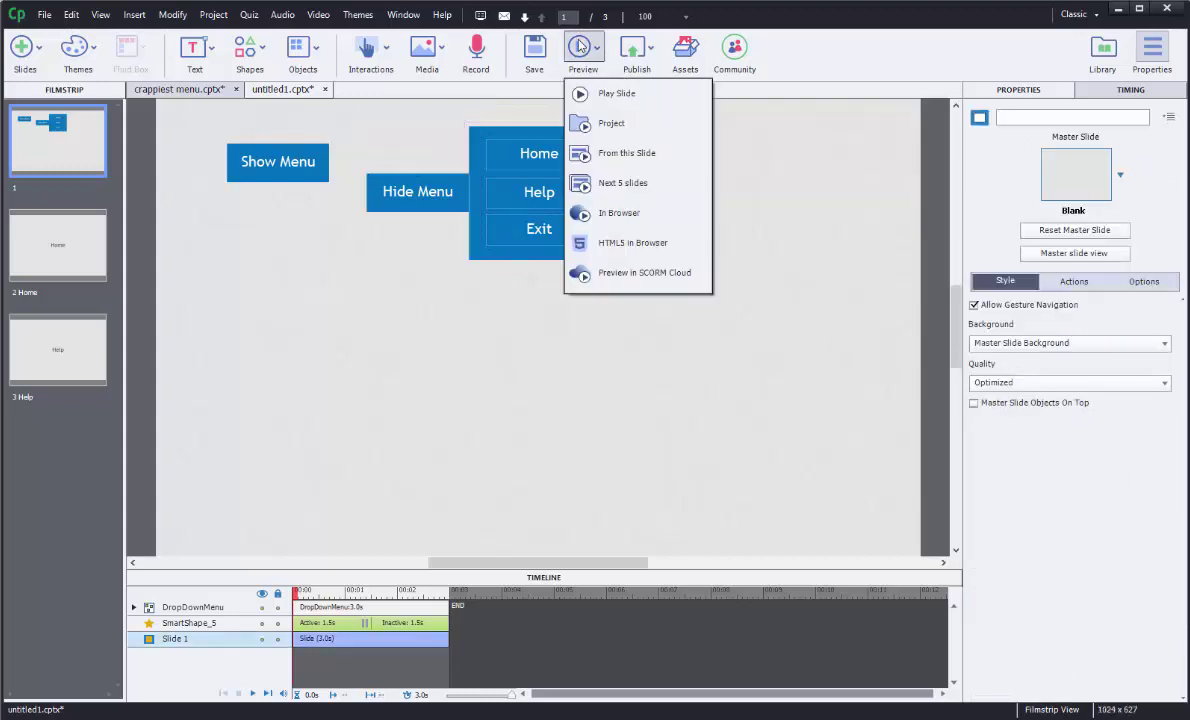
click(617, 94)
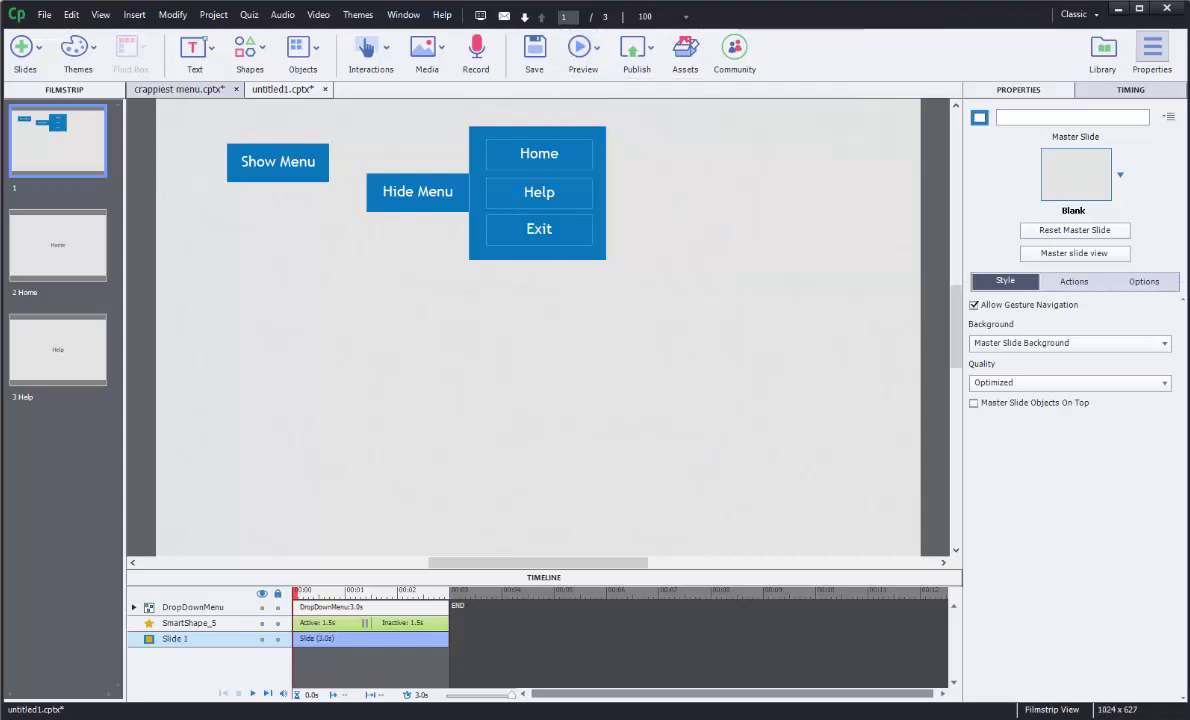
drag(669, 191, 452, 58)
click(306, 187)
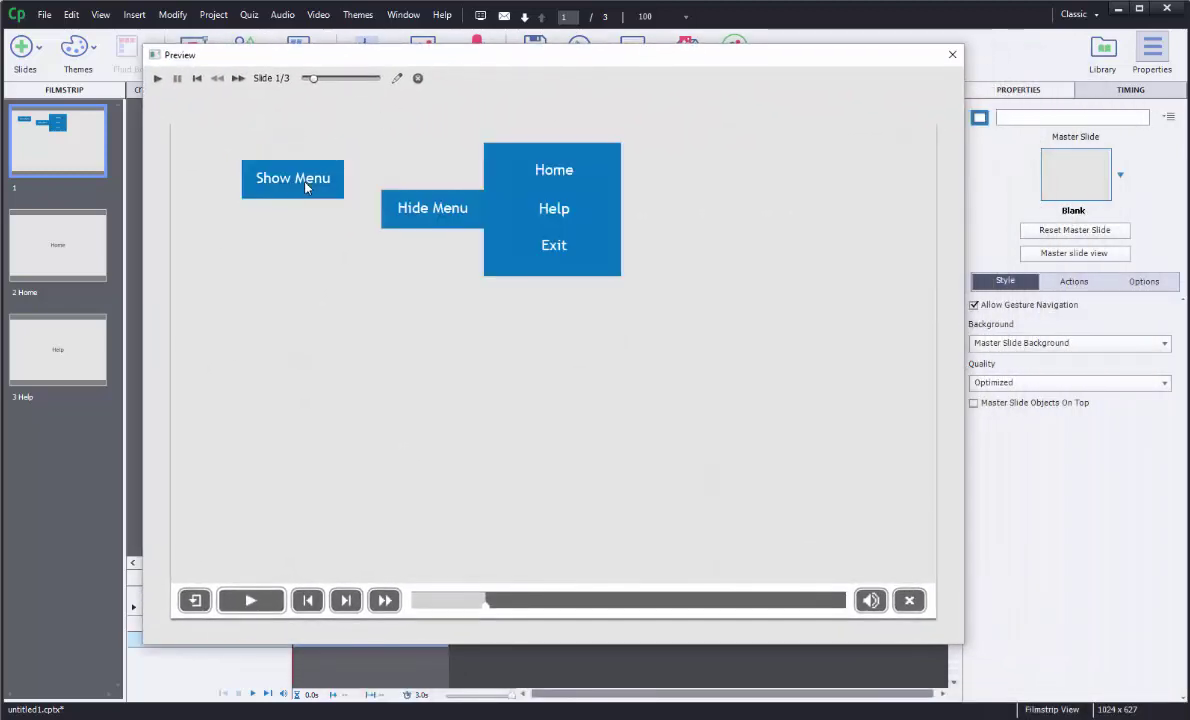
click(418, 206)
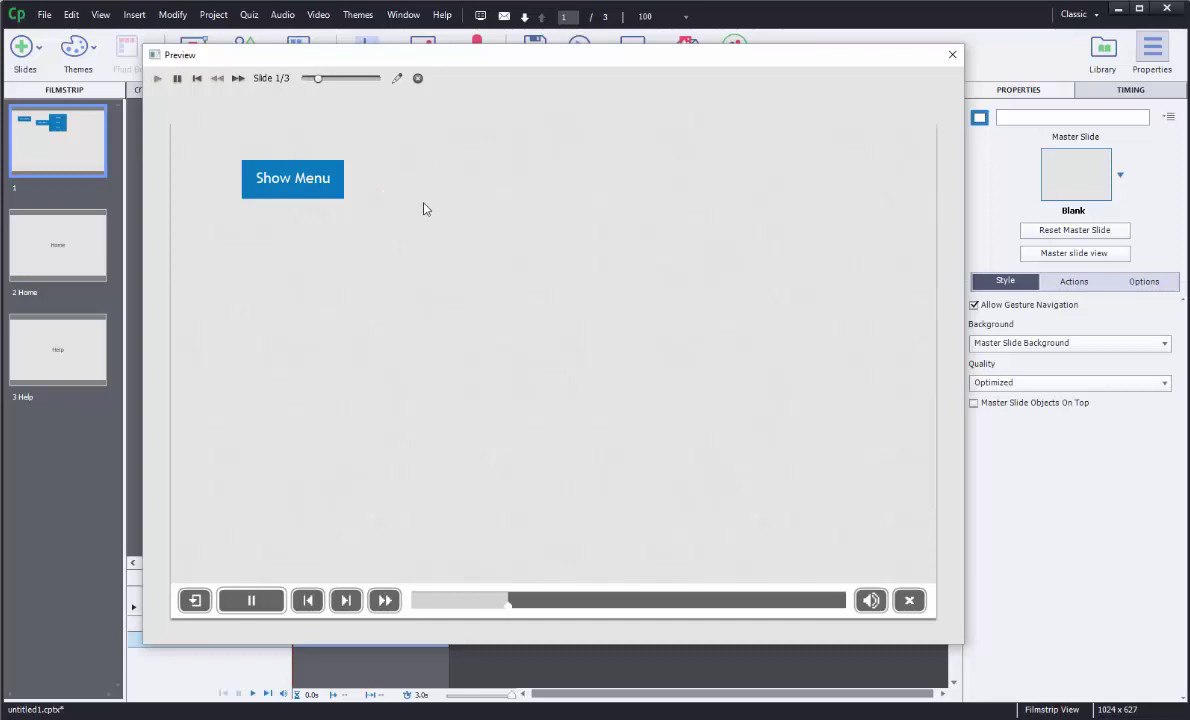
click(952, 54)
click(275, 161)
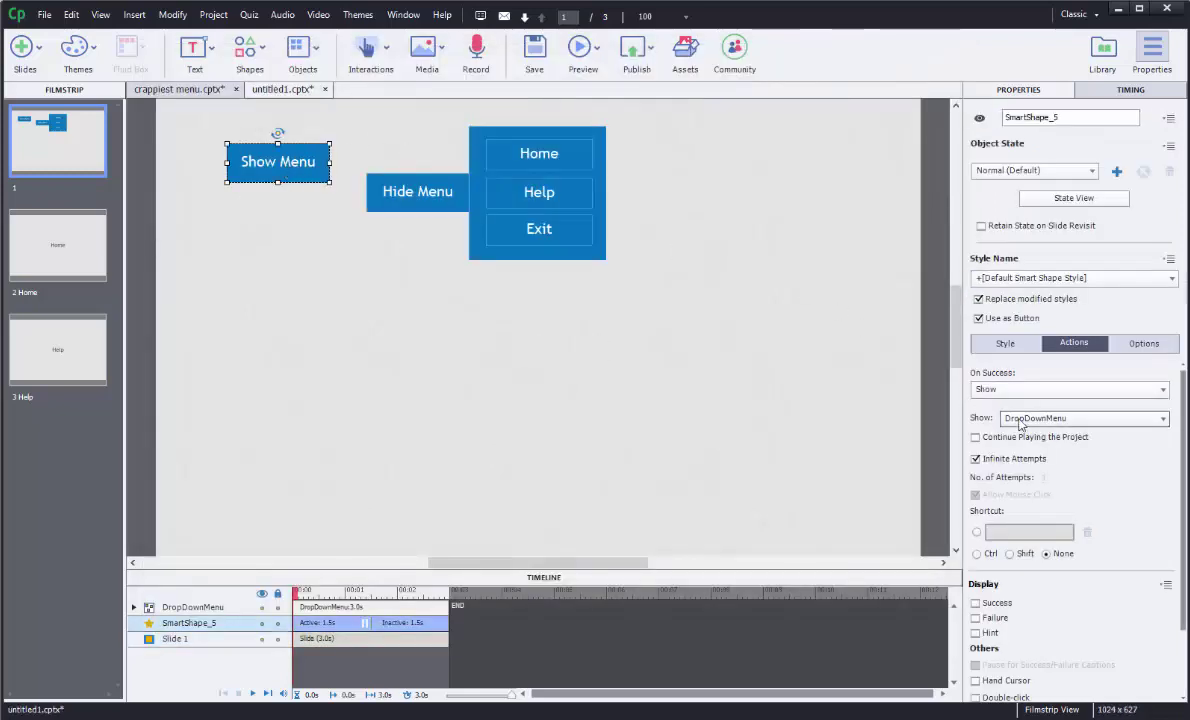
- Turn off Continue Playing the Project for the Hide Menu button's click action
click(428, 198)
click(430, 201)
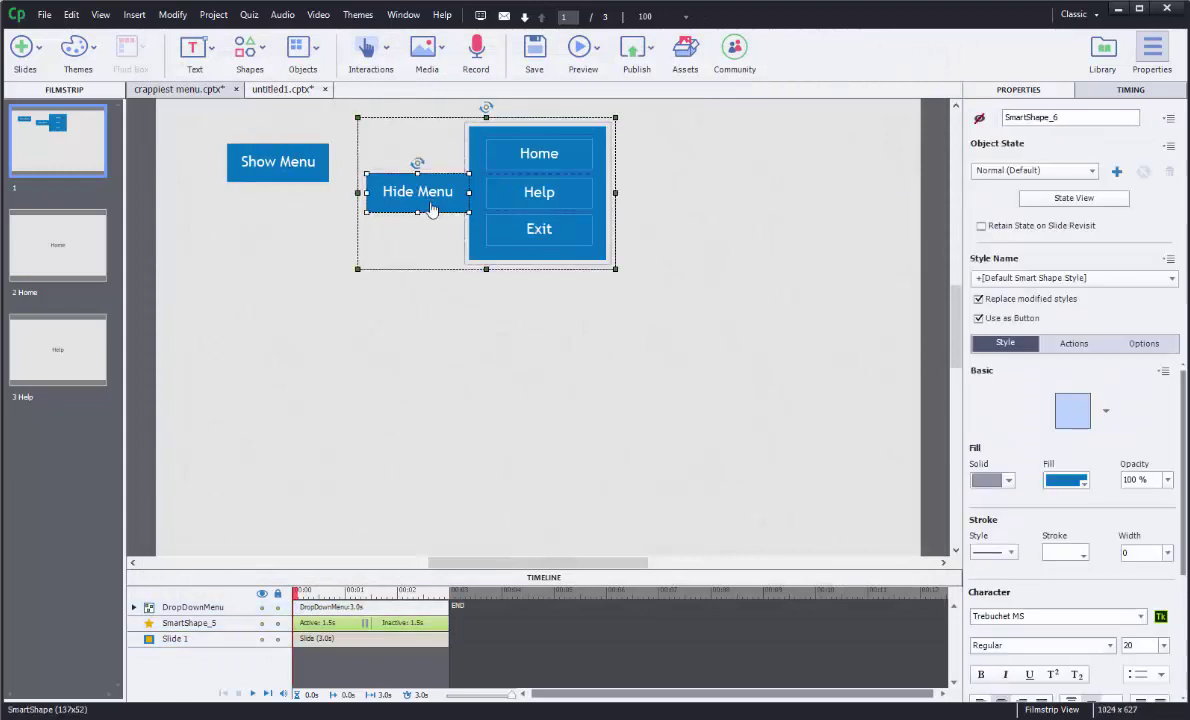
click(1060, 345)
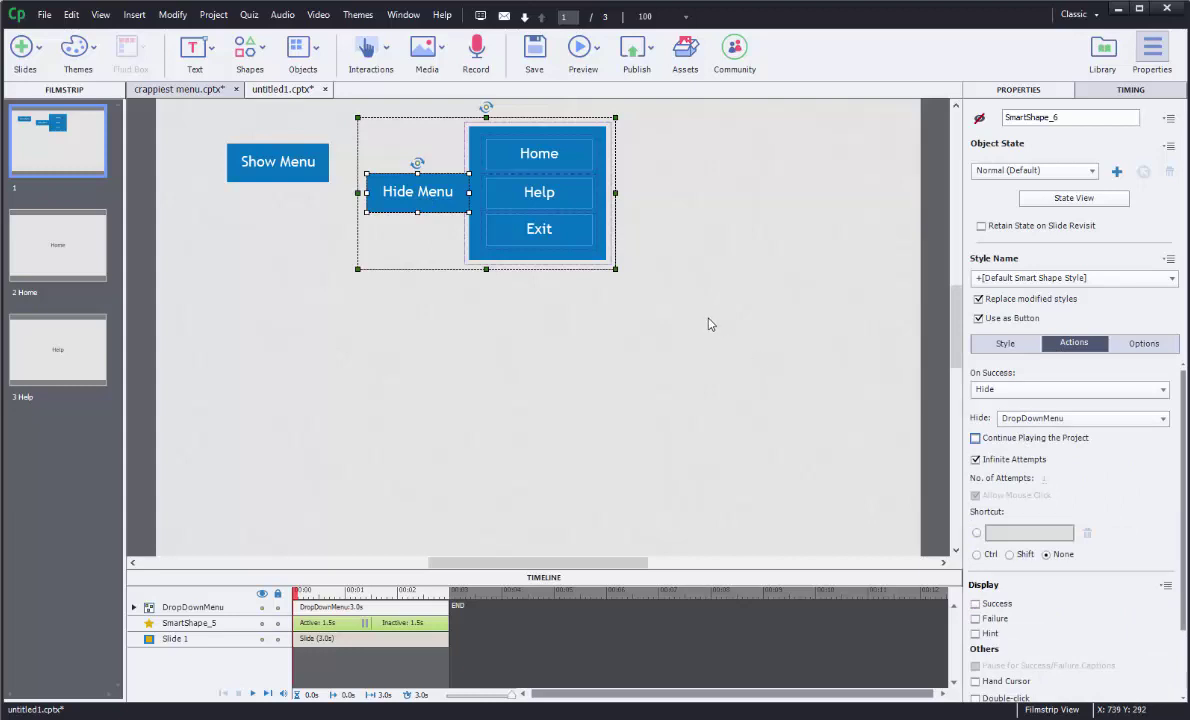
click(729, 318)
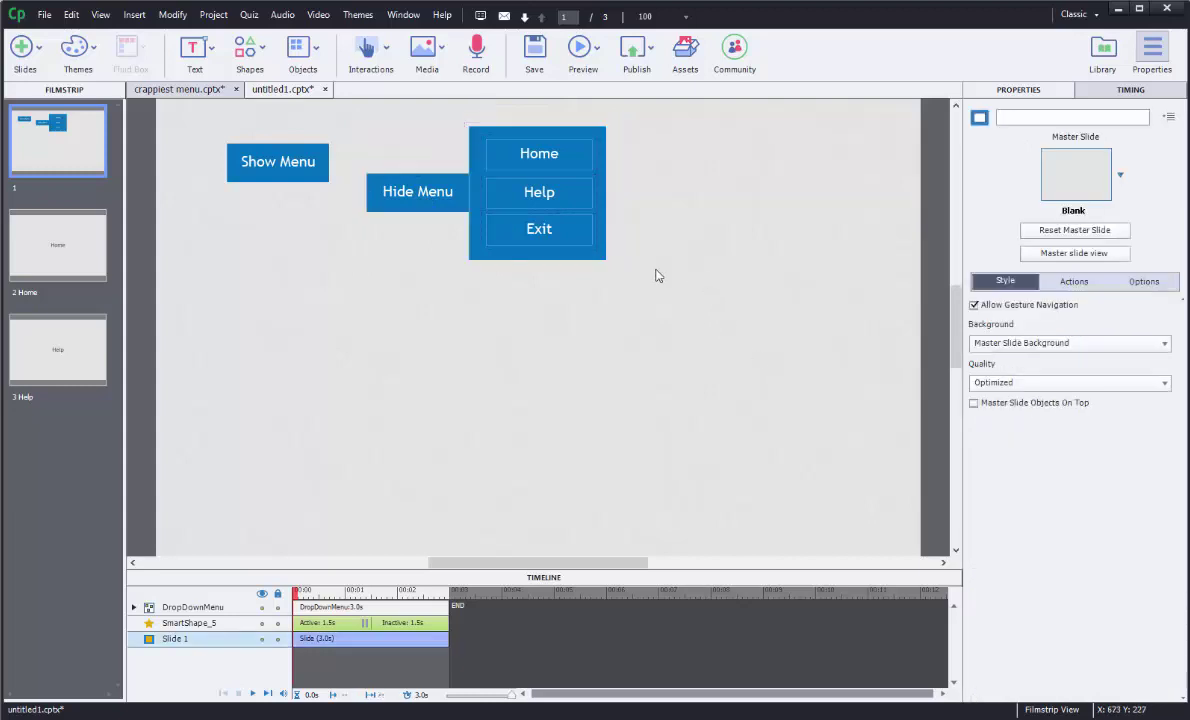
- Move the Hide Menu shape up to the top edge of the menu panel
click(421, 192)
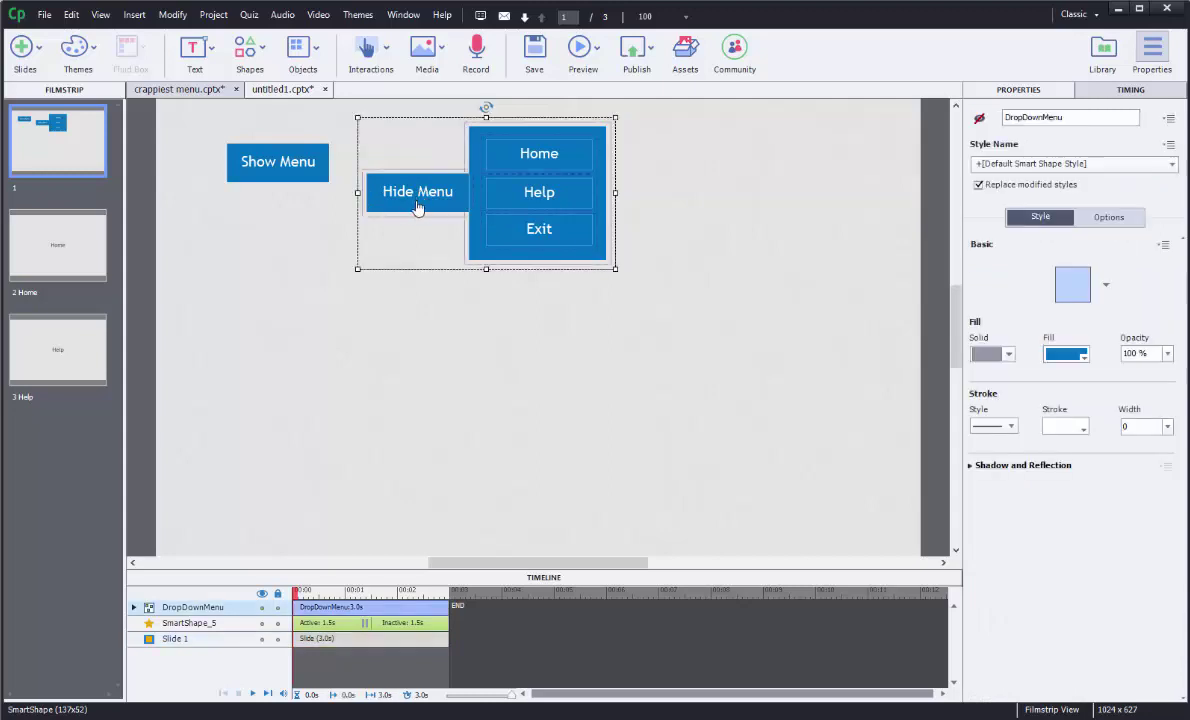
click(418, 208)
drag(425, 196, 424, 149)
click(430, 185)
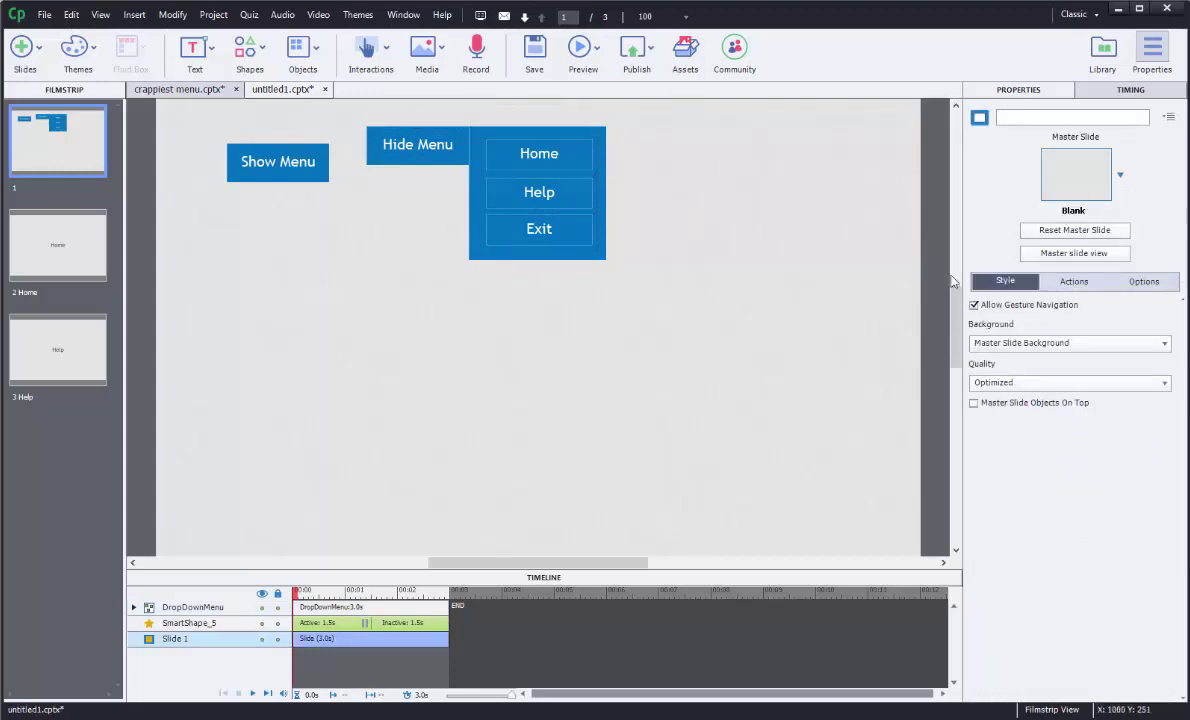
mouse_move(950, 313)
mouse_down()
mouse_move(950, 282)
mouse_move(950, 298)
mouse_up()
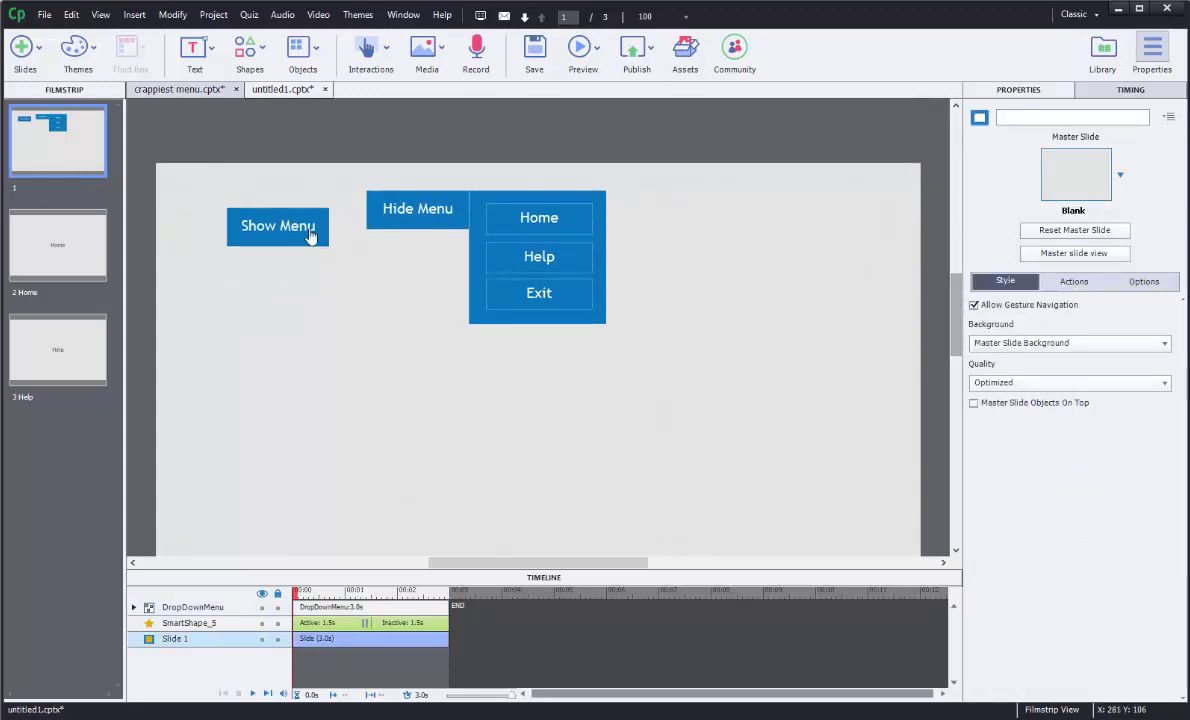
- Place Show Menu at the top-left, send it to back, and move the menu group over it
drag(258, 217, 191, 175)
right_click(218, 186)
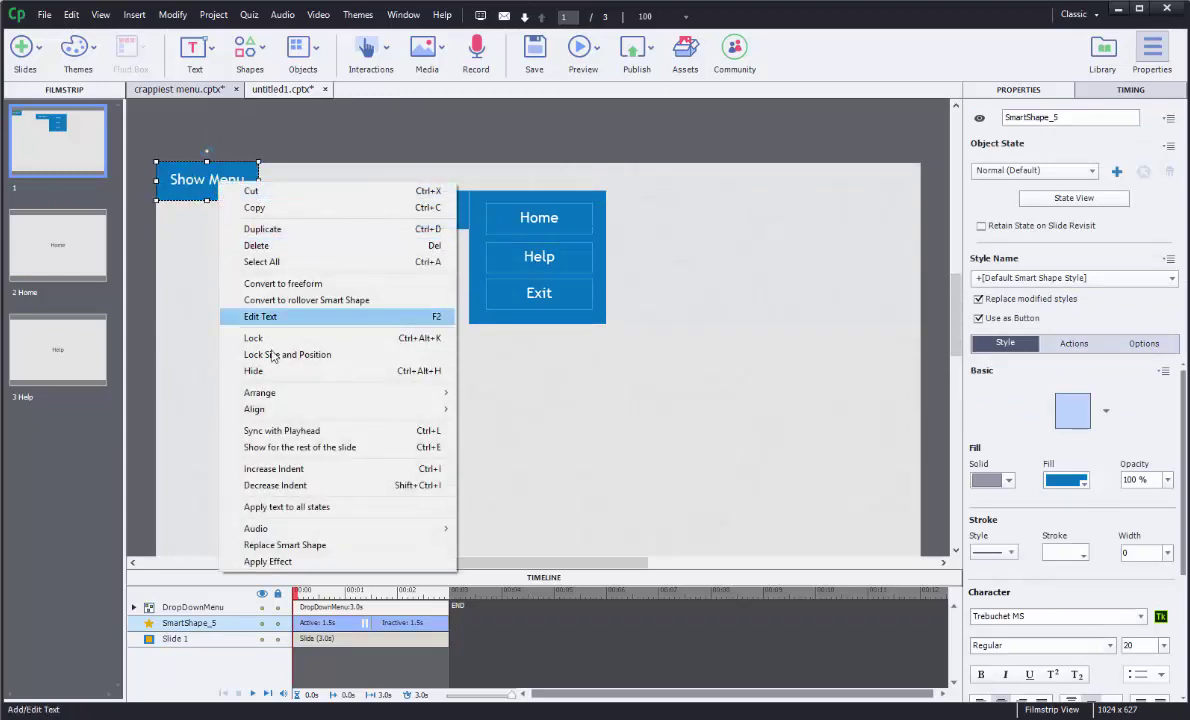
mouse_move(319, 400)
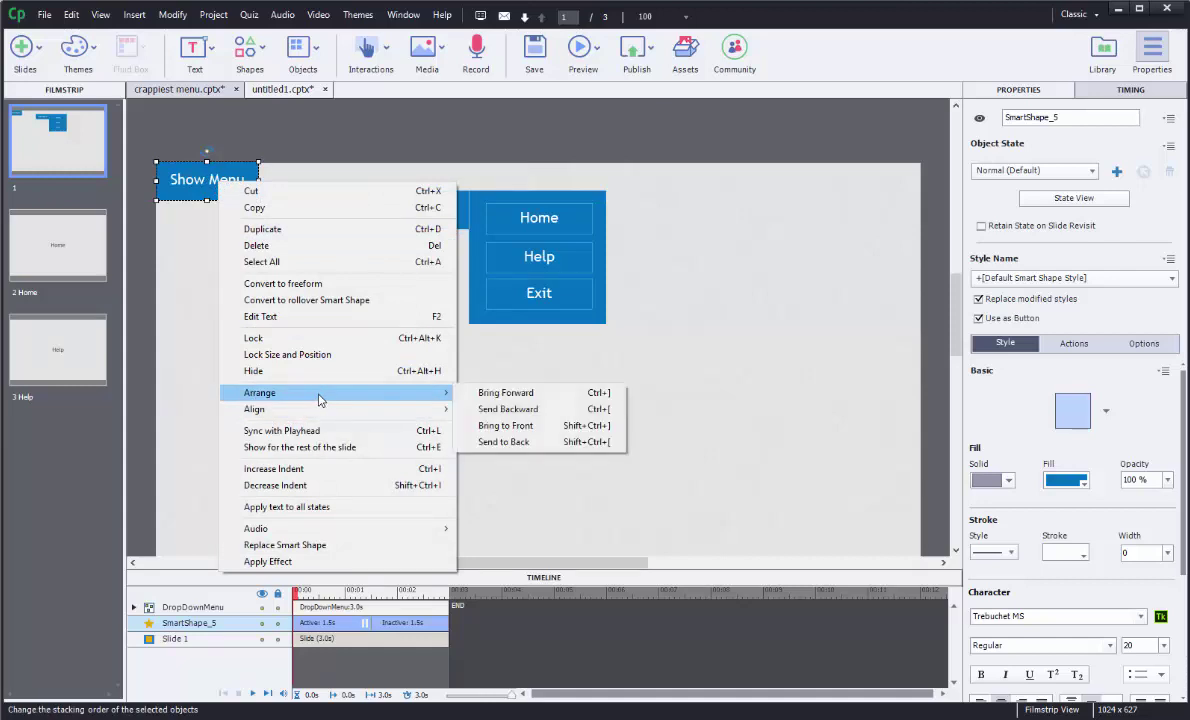
click(550, 441)
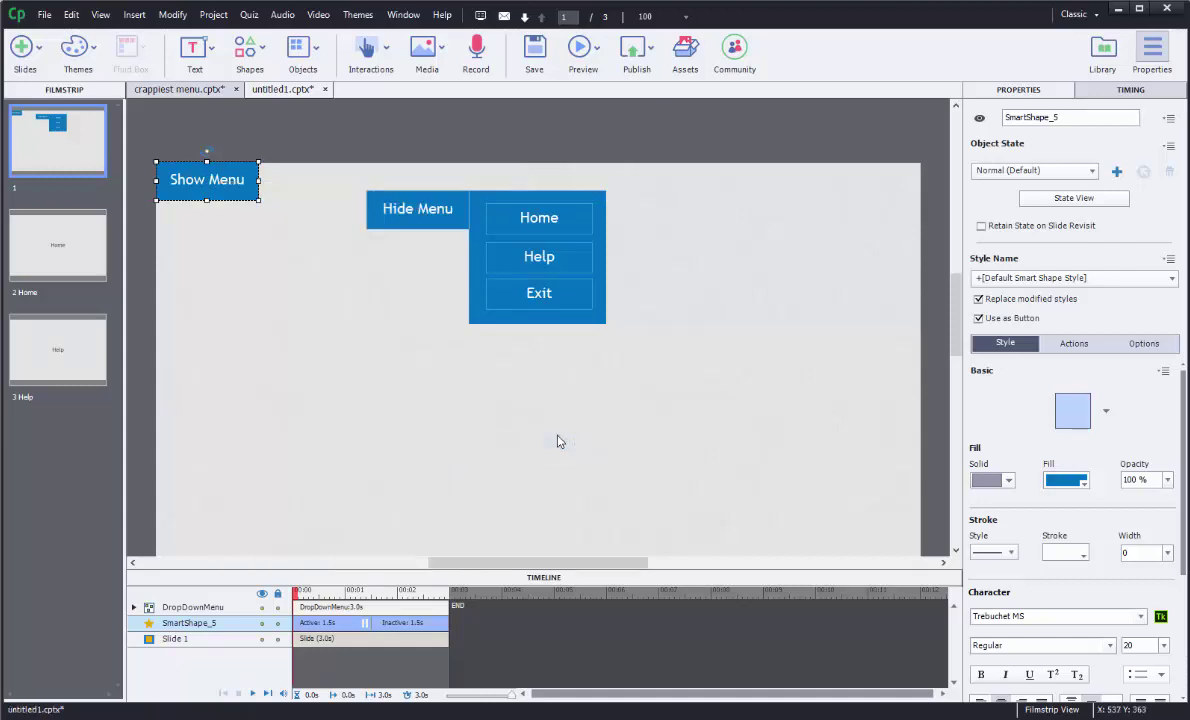
click(425, 258)
click(393, 227)
drag(393, 227, 256, 197)
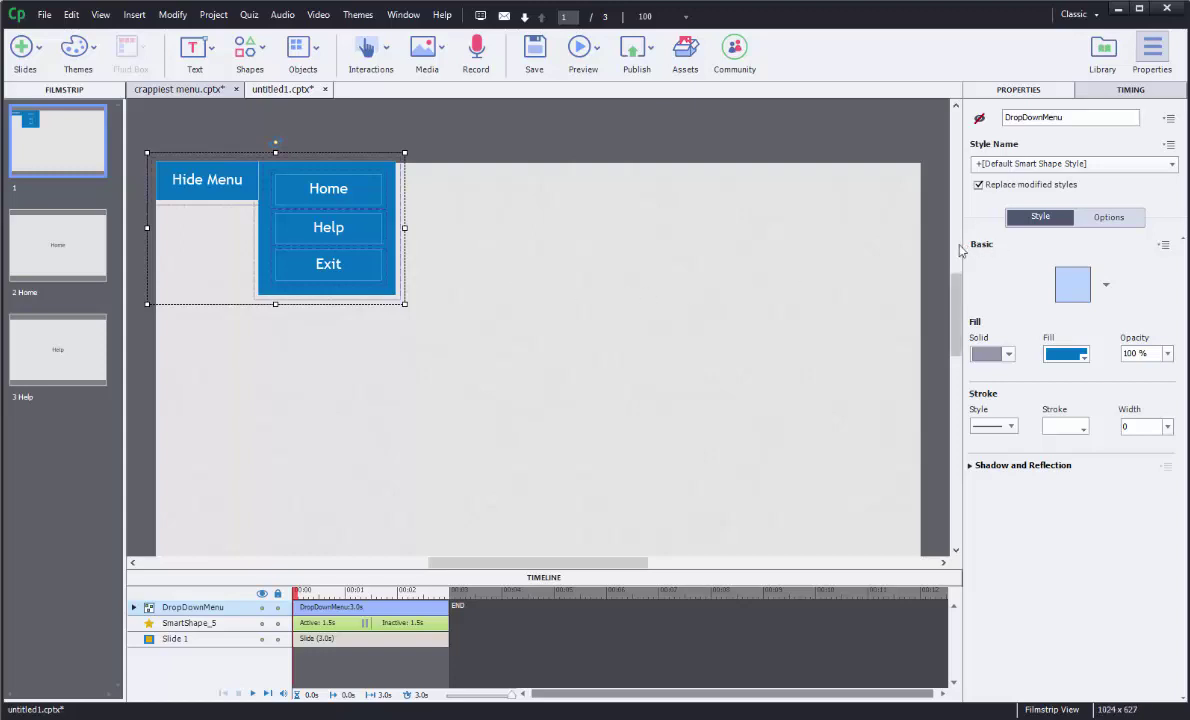
- Apply the Fly In From Top Left entrance effect to the DropDownMenu group
click(1108, 218)
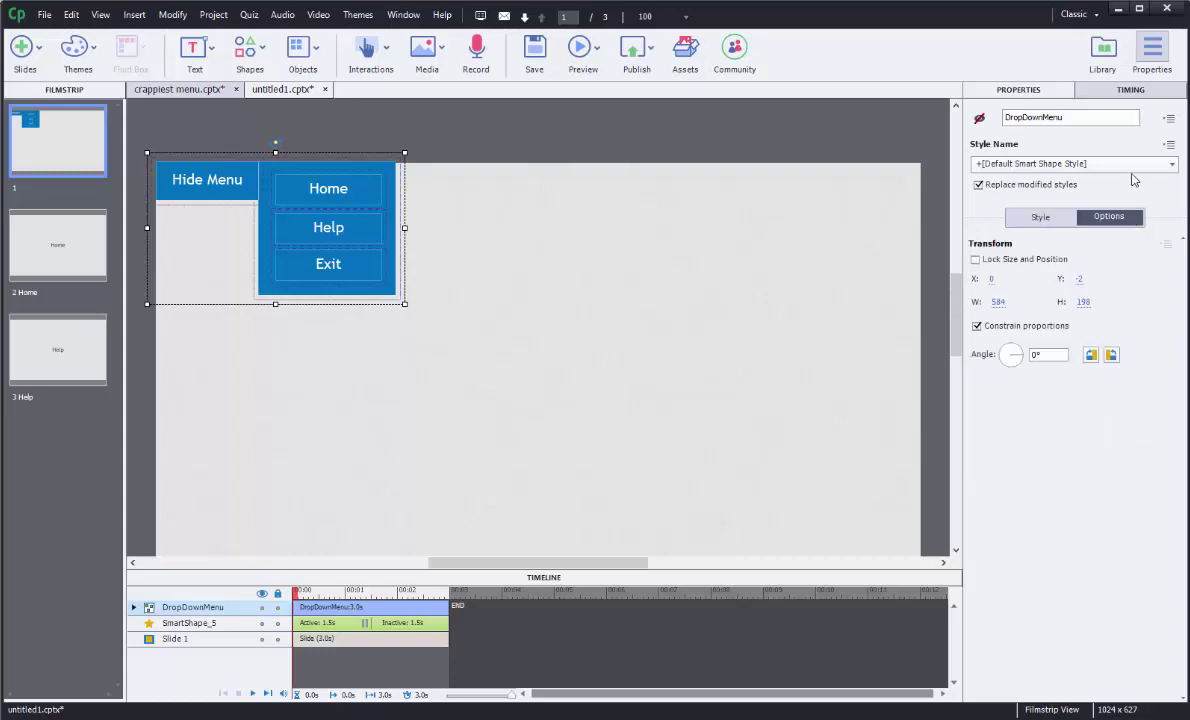
click(1140, 90)
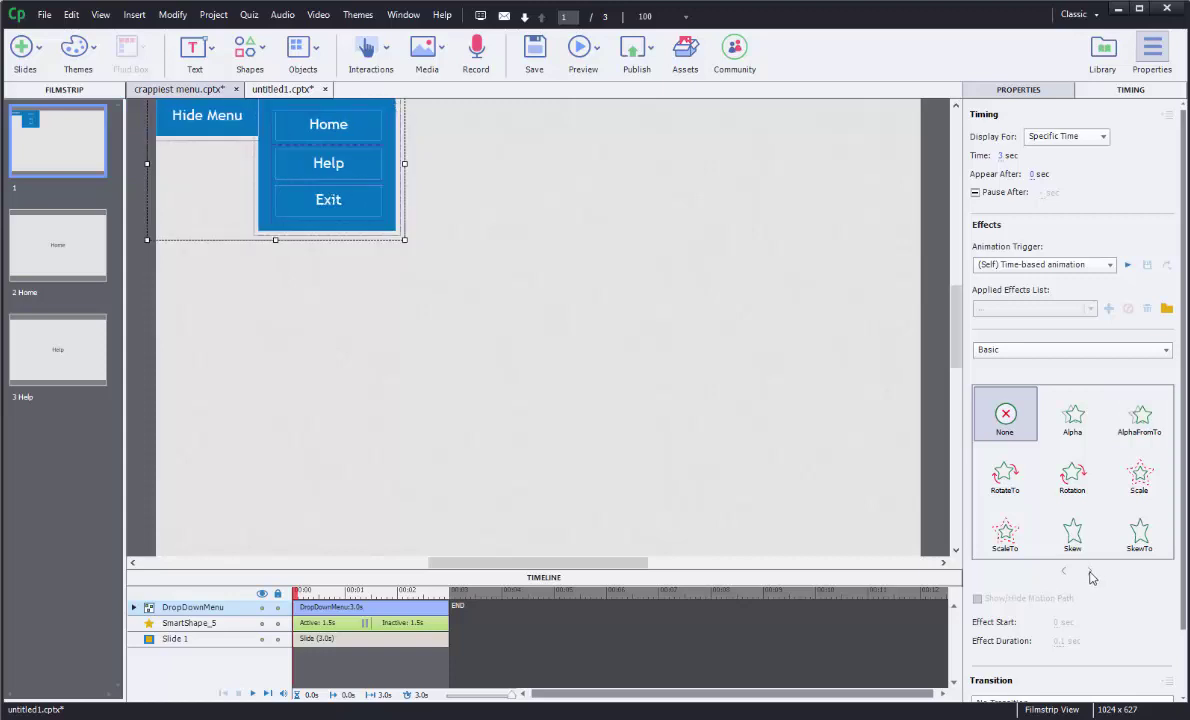
click(1049, 349)
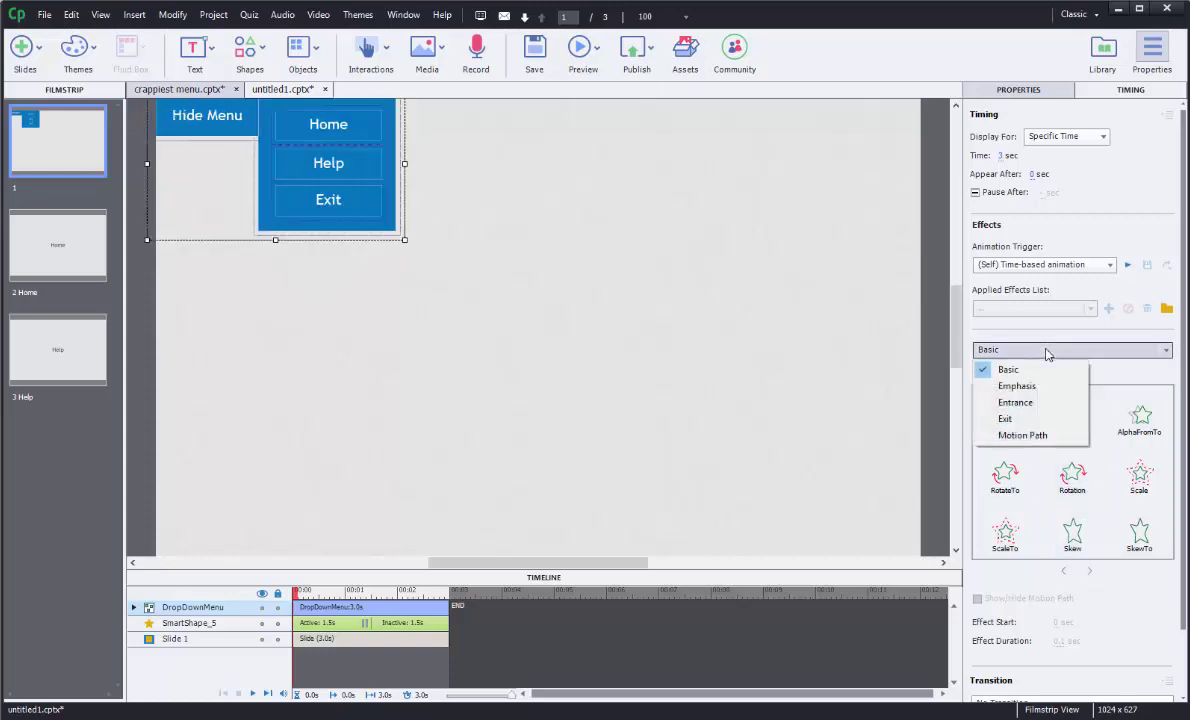
click(1020, 404)
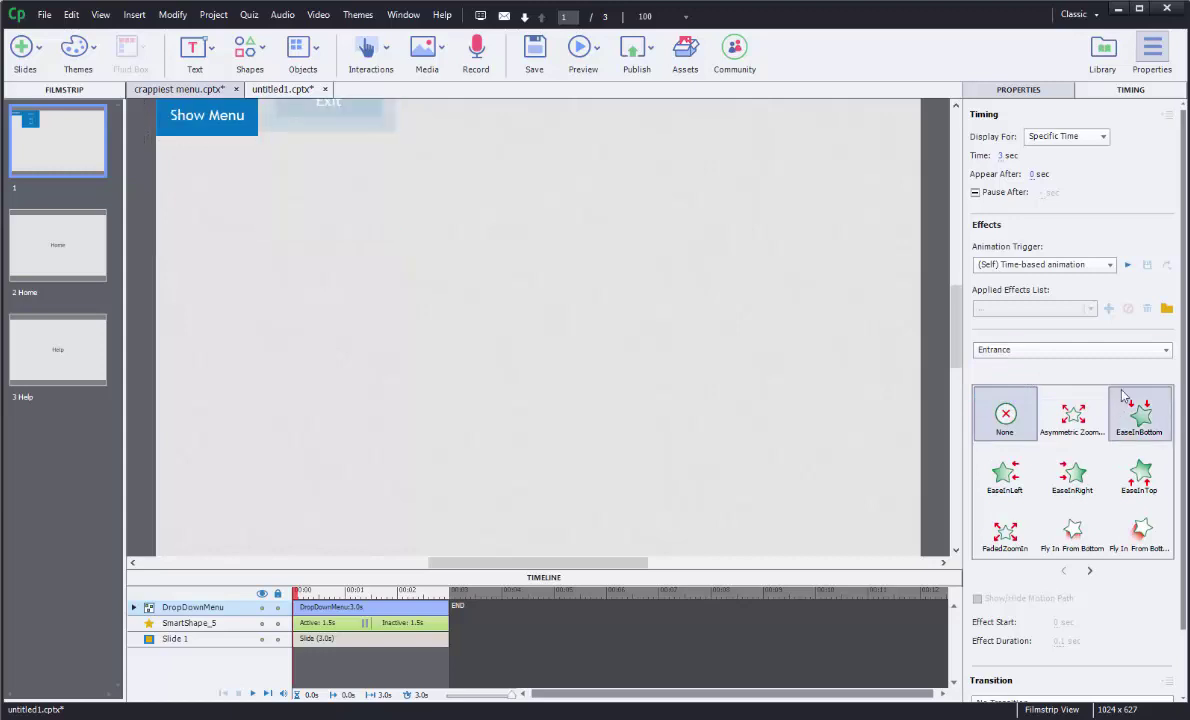
click(1091, 574)
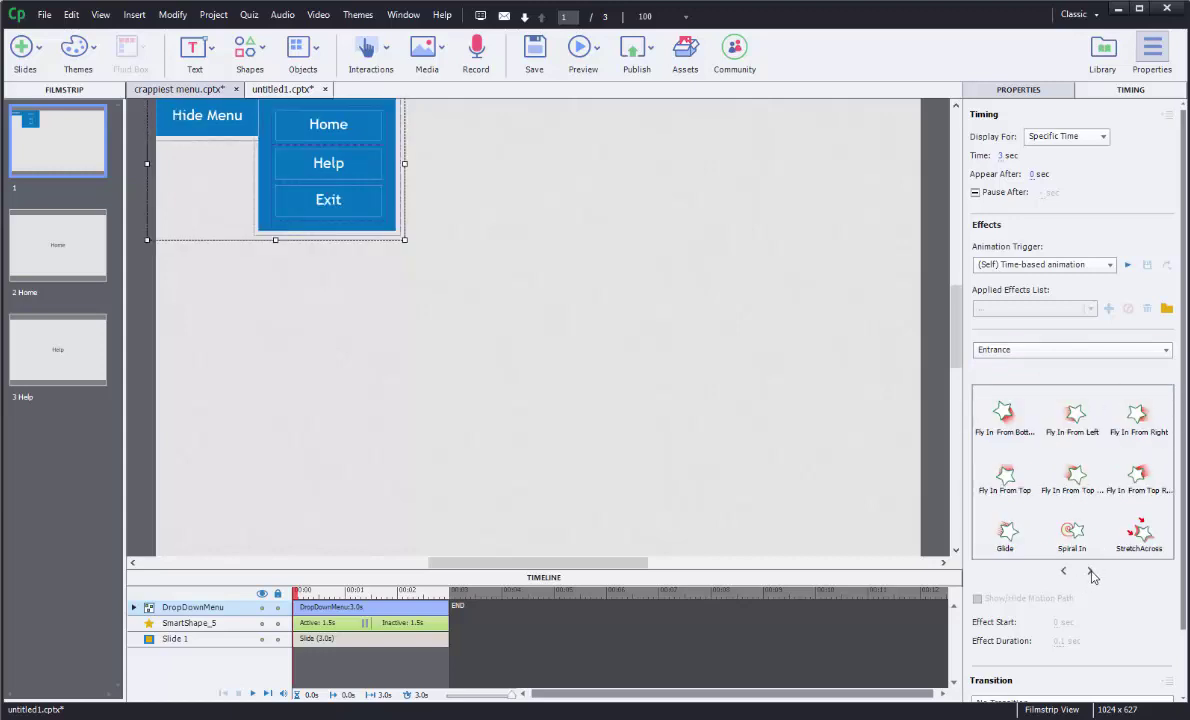
click(1076, 478)
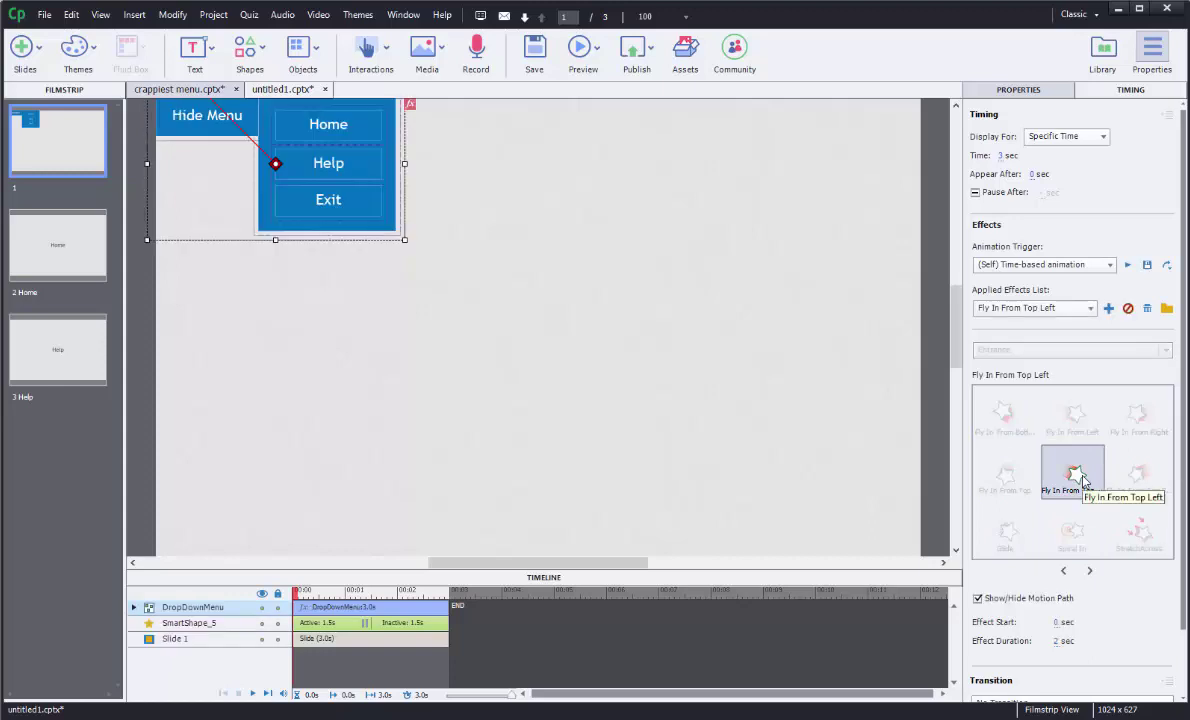
- Move the fly-in path's start point to the top of the menu
mouse_move(960, 292)
mouse_down()
mouse_move(955, 272)
mouse_move(955, 292)
mouse_up()
drag(619, 562, 539, 561)
mouse_move(956, 292)
mouse_down()
mouse_move(956, 229)
mouse_move(956, 244)
mouse_up()
mouse_move(186, 234)
mouse_down()
mouse_move(603, 368)
mouse_move(648, 408)
mouse_up()
drag(955, 243, 947, 293)
drag(647, 146, 638, 347)
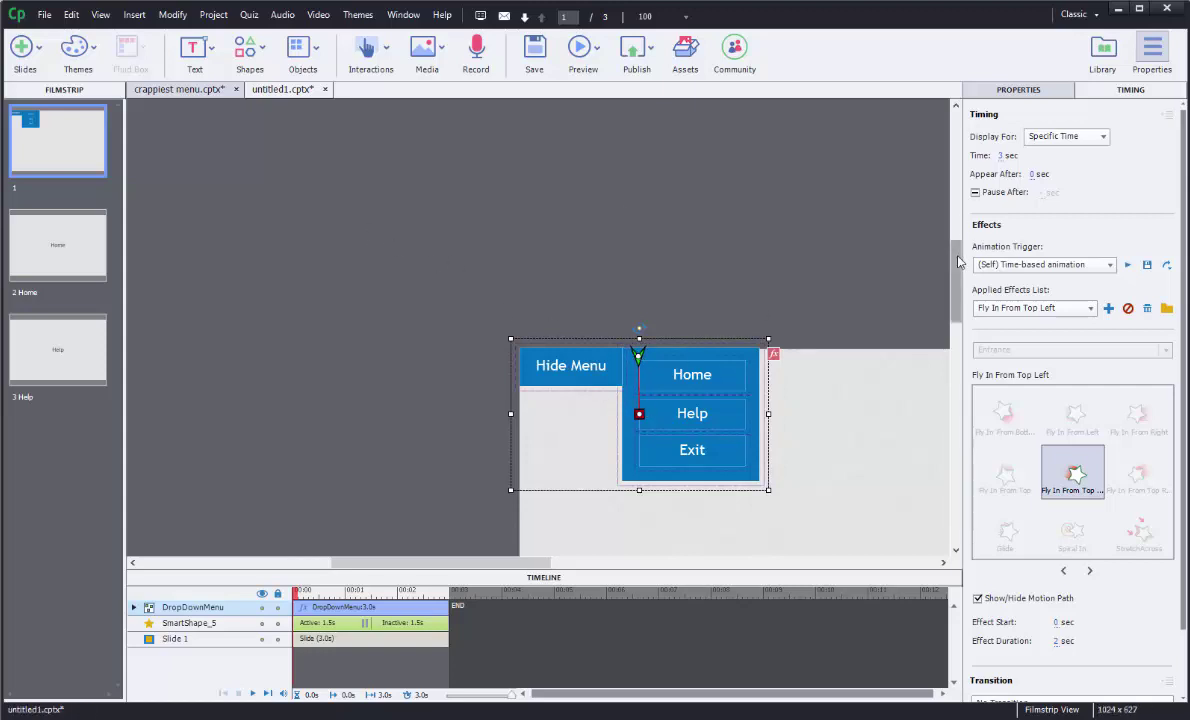
scroll(700, 400, down, 4)
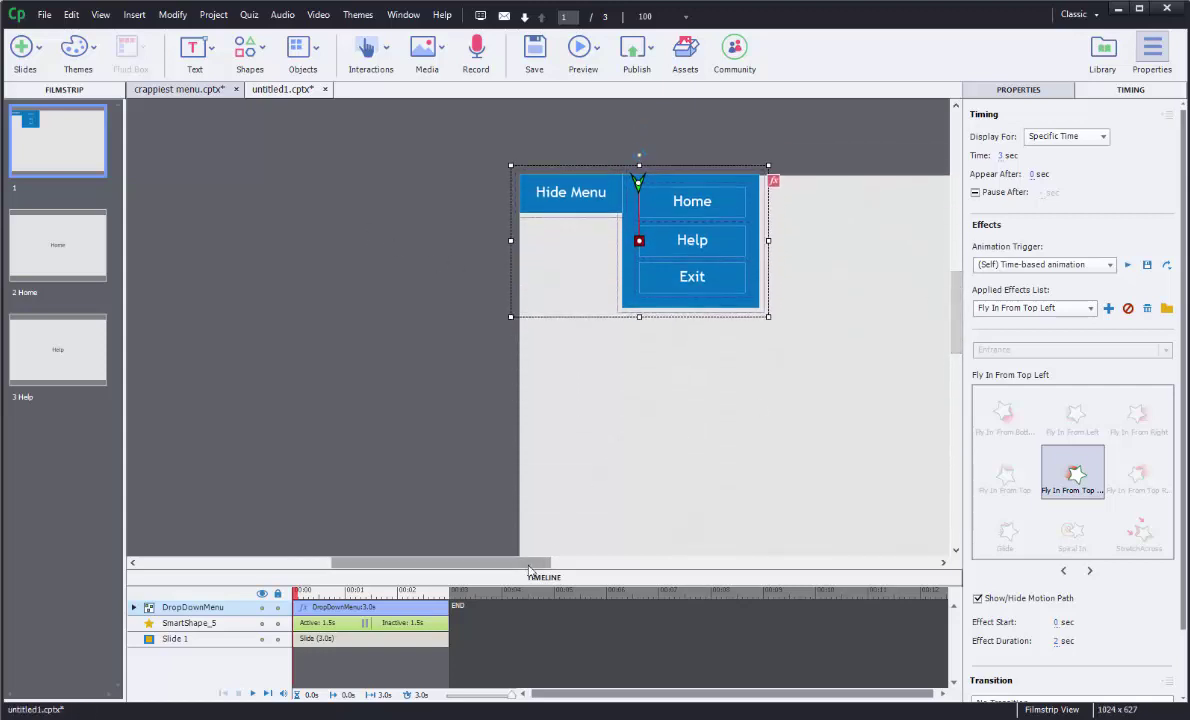
drag(545, 562, 634, 563)
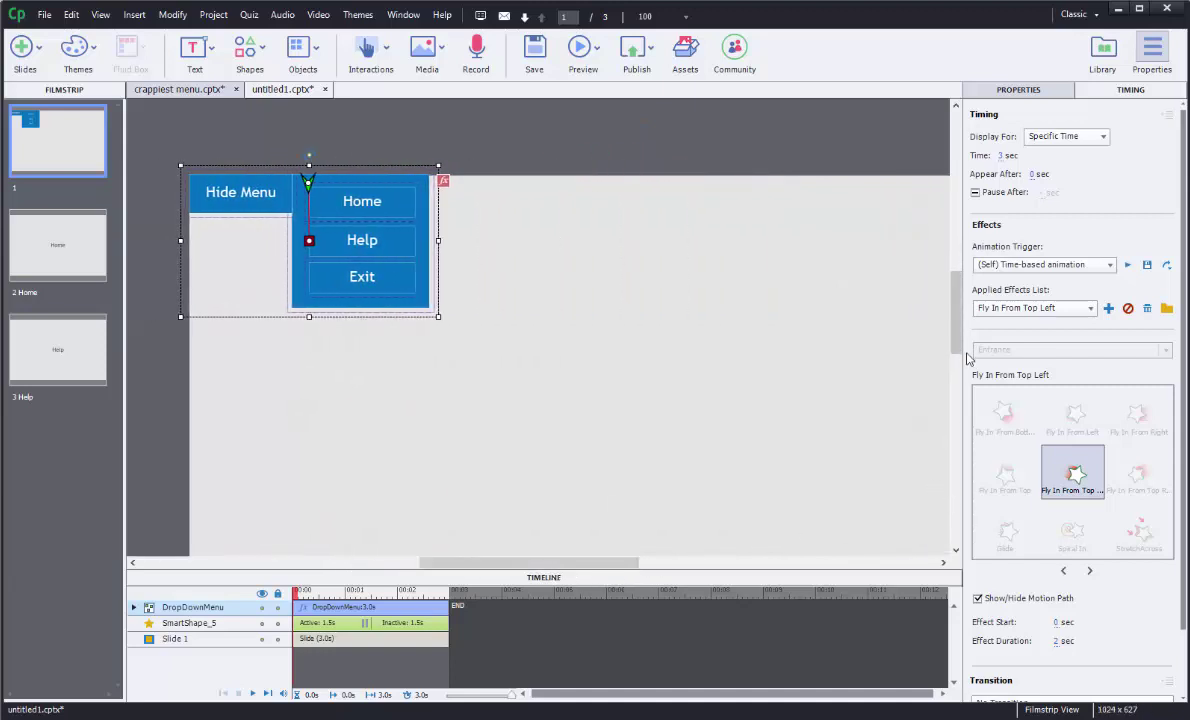
drag(956, 319, 962, 333)
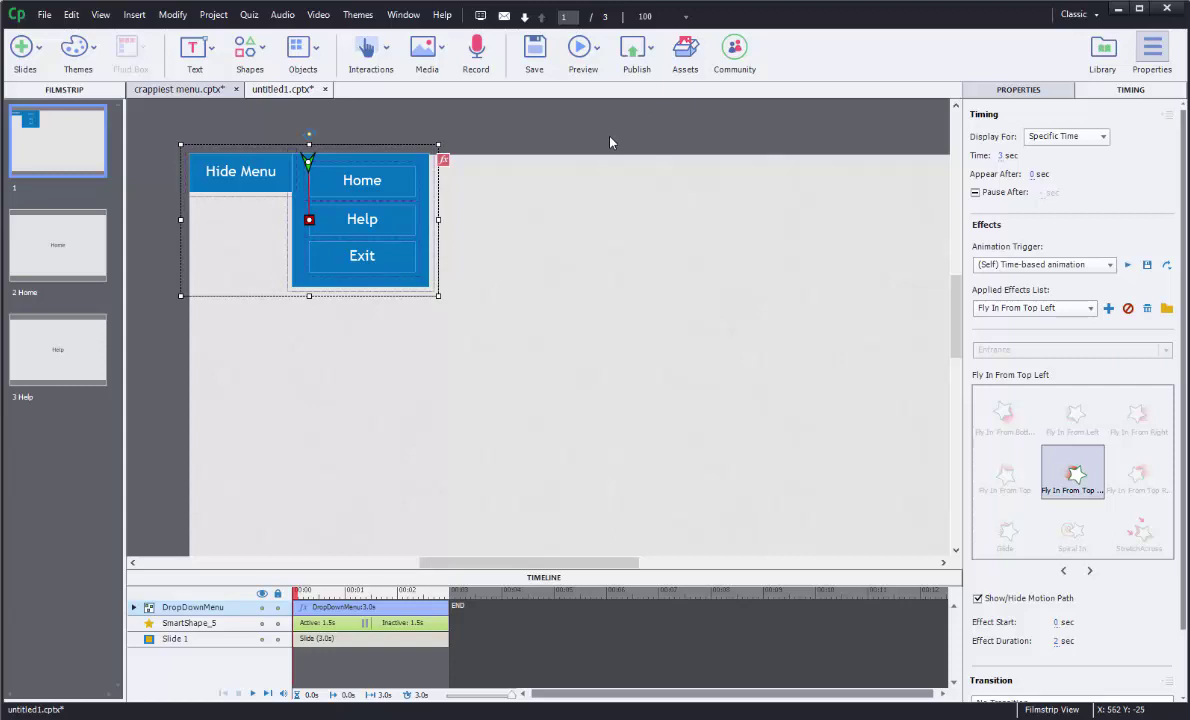
- Set the fly-in effect duration to 0.5 sec
click(1057, 643)
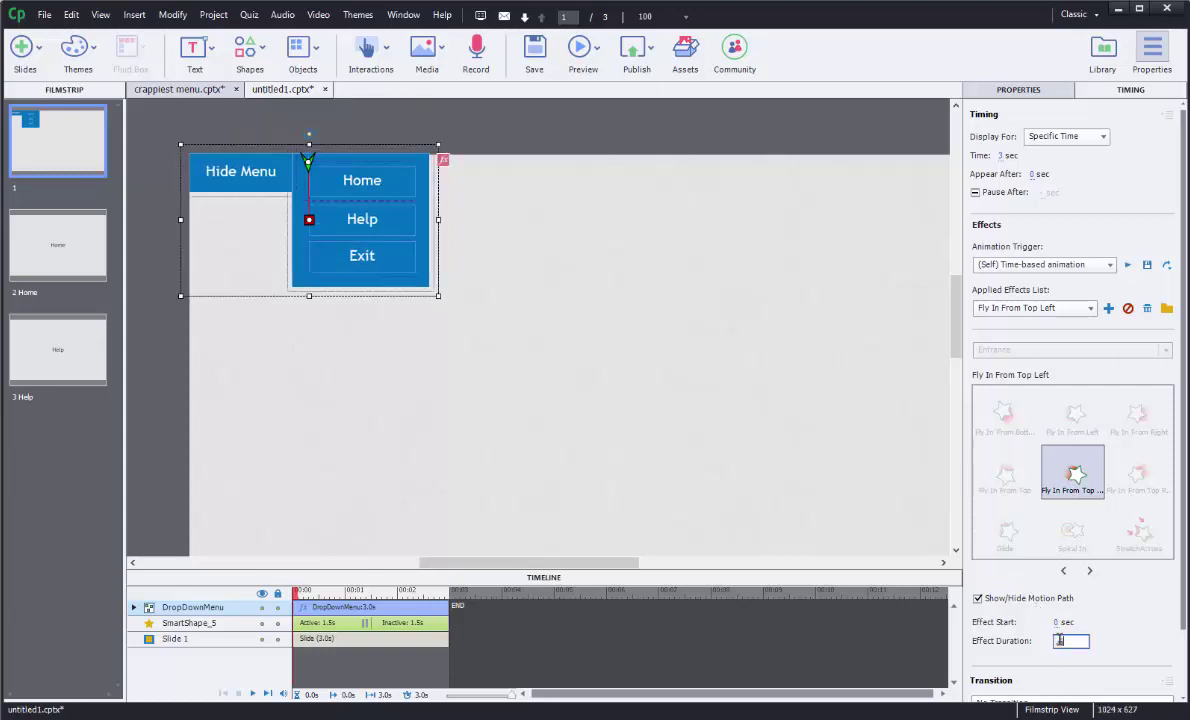
text(0.5)
key(Return)
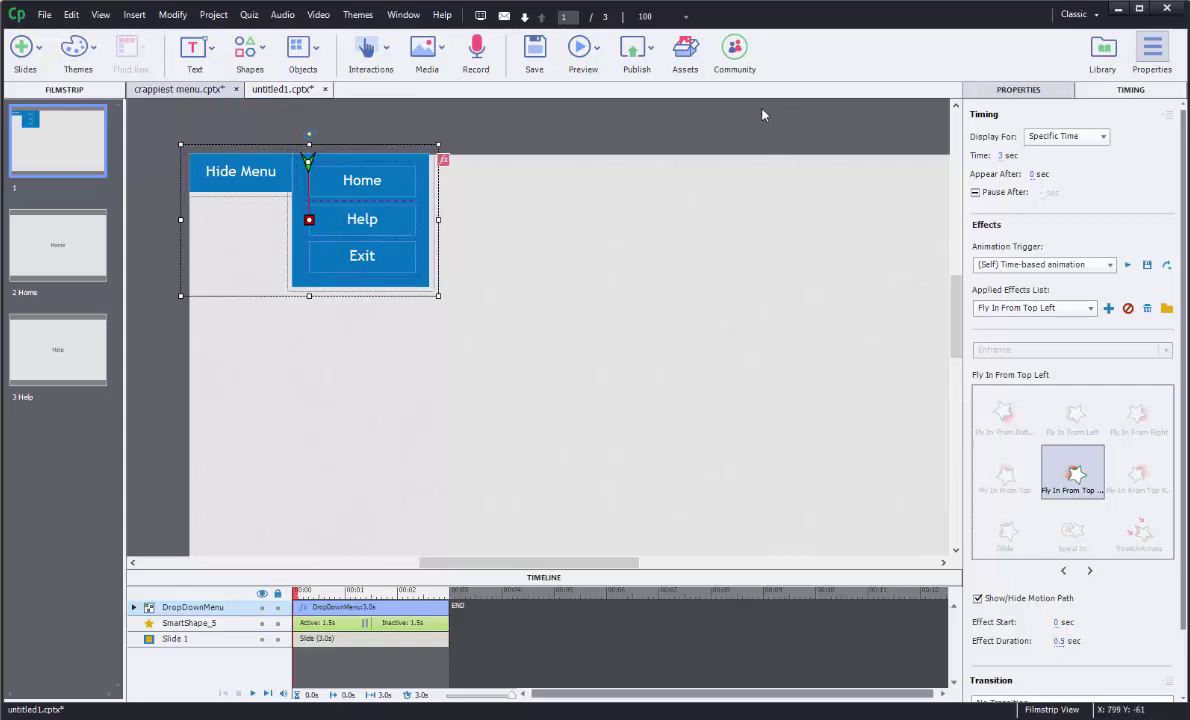
click(589, 64)
click(630, 124)
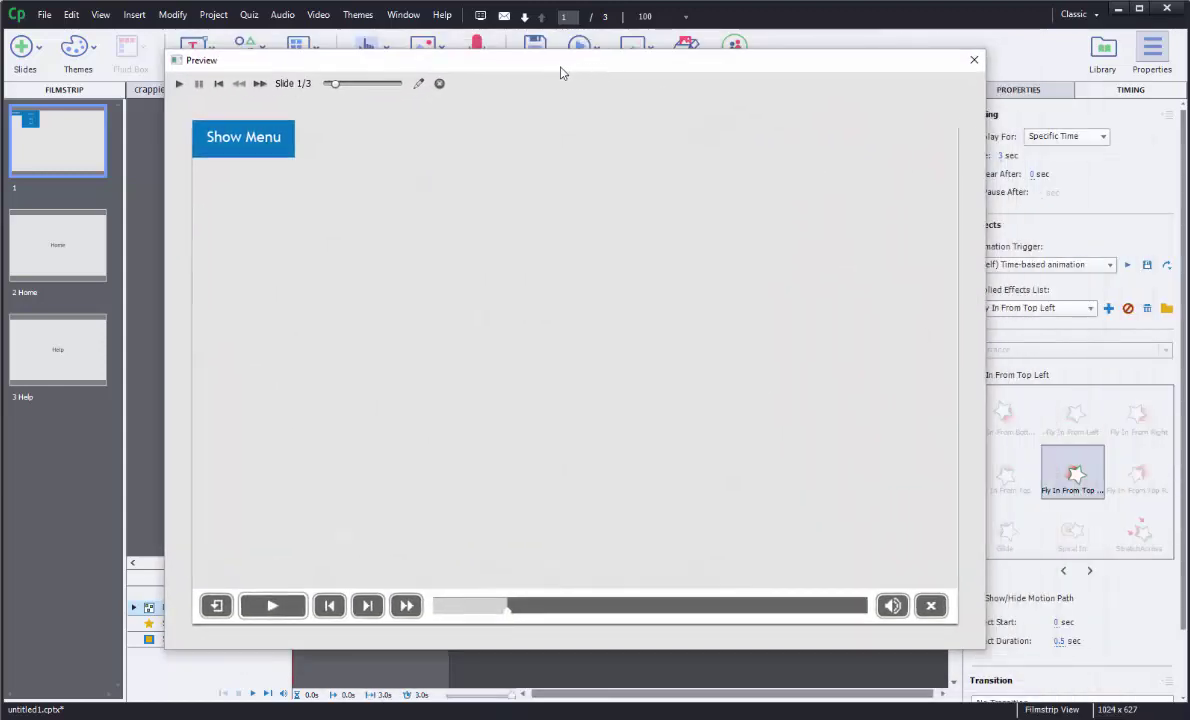
click(267, 147)
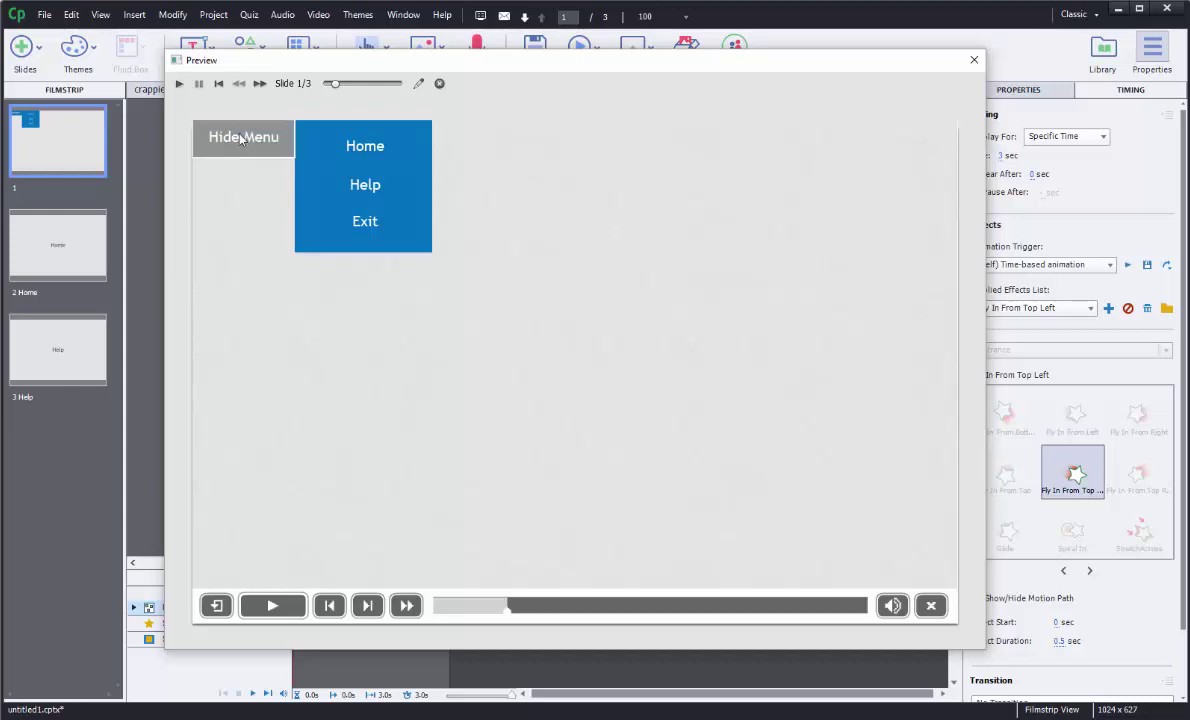
click(254, 148)
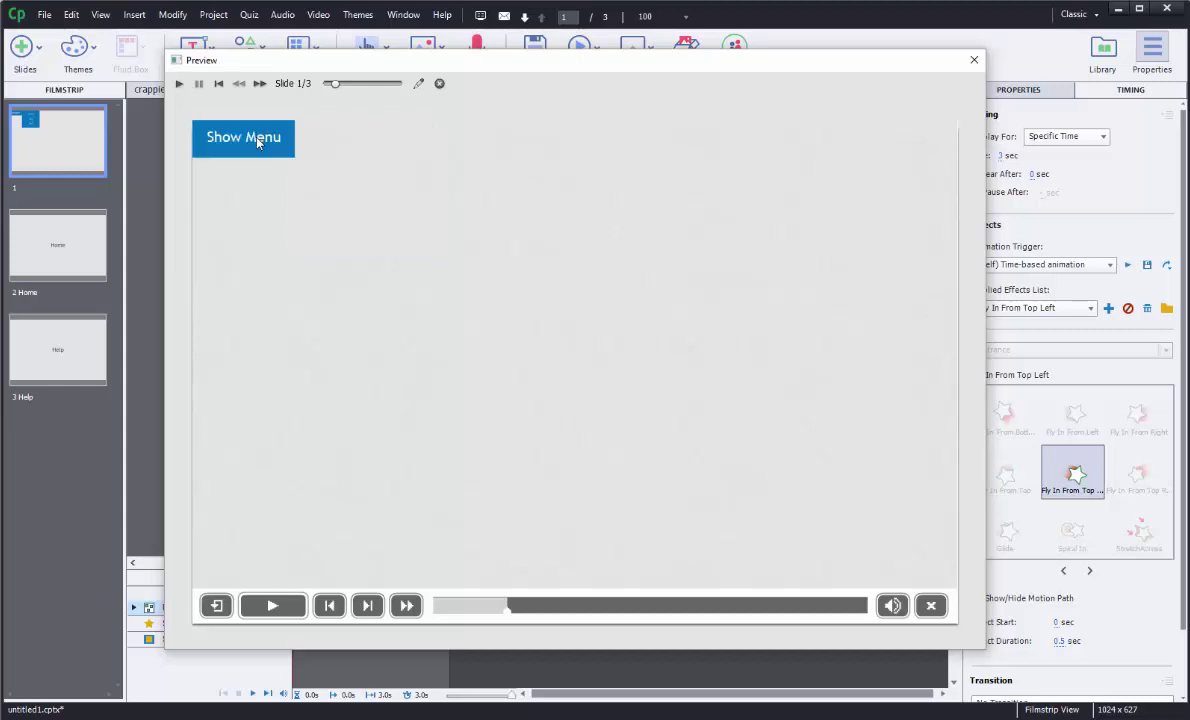
click(254, 143)
click(254, 142)
click(254, 140)
click(254, 140)
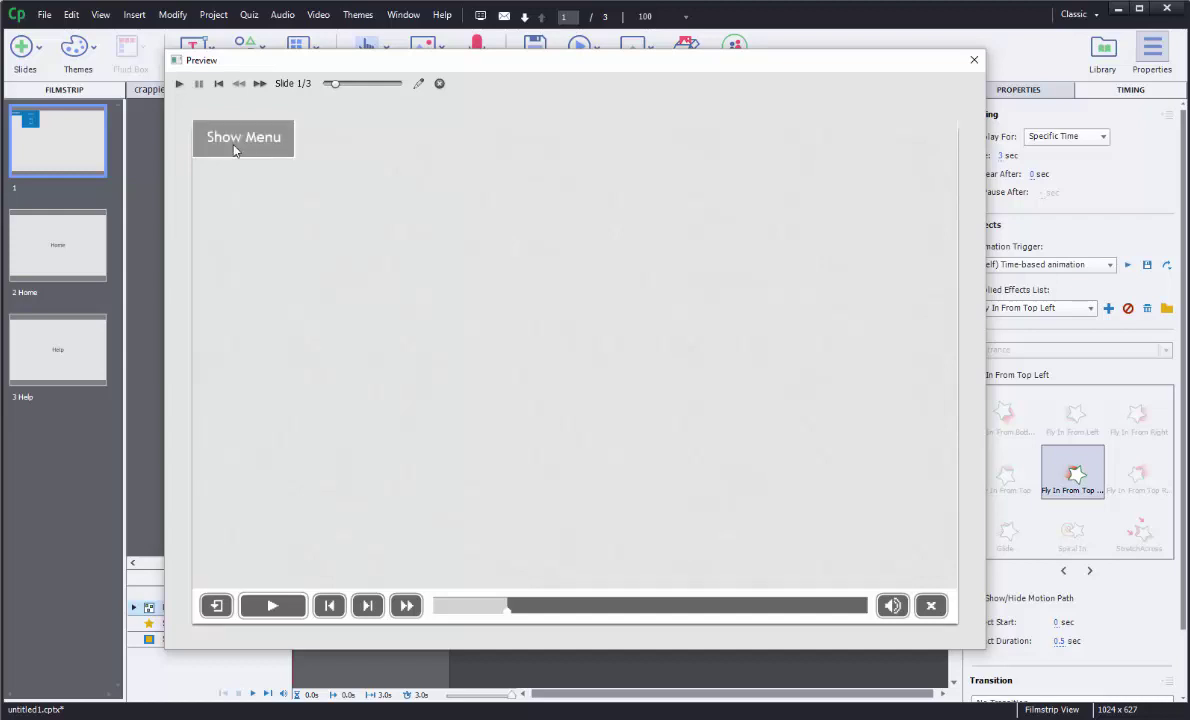
click(235, 150)
click(236, 150)
click(237, 150)
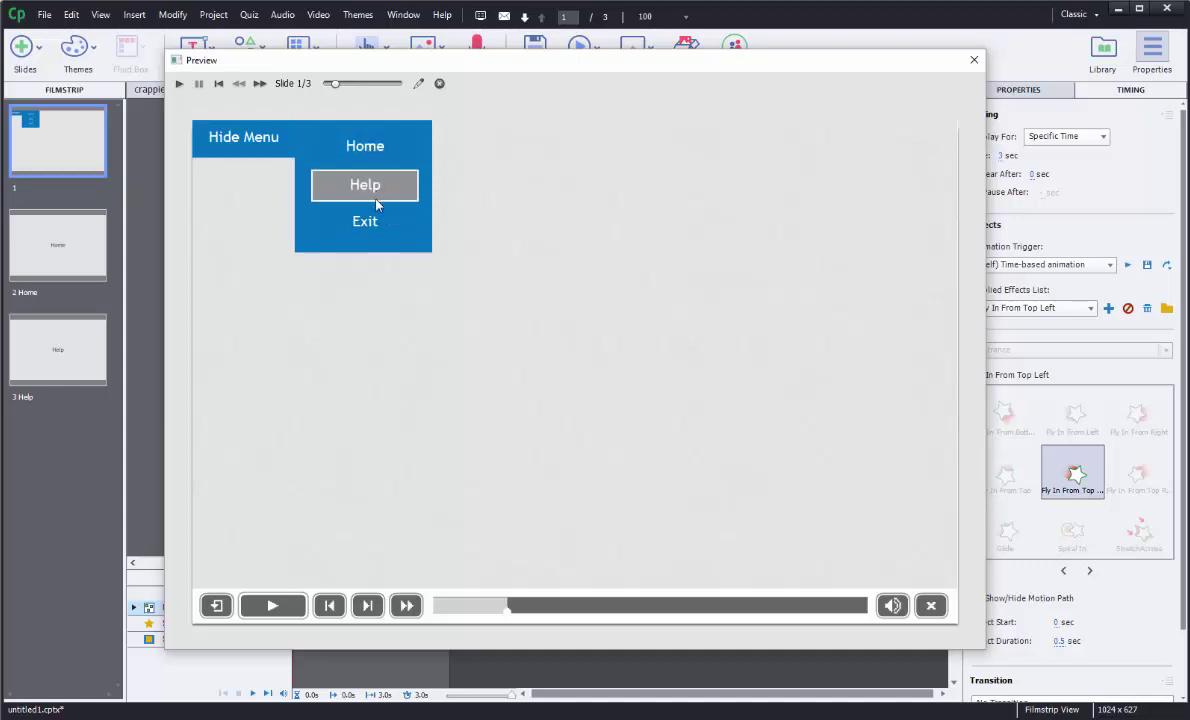
key(Escape)
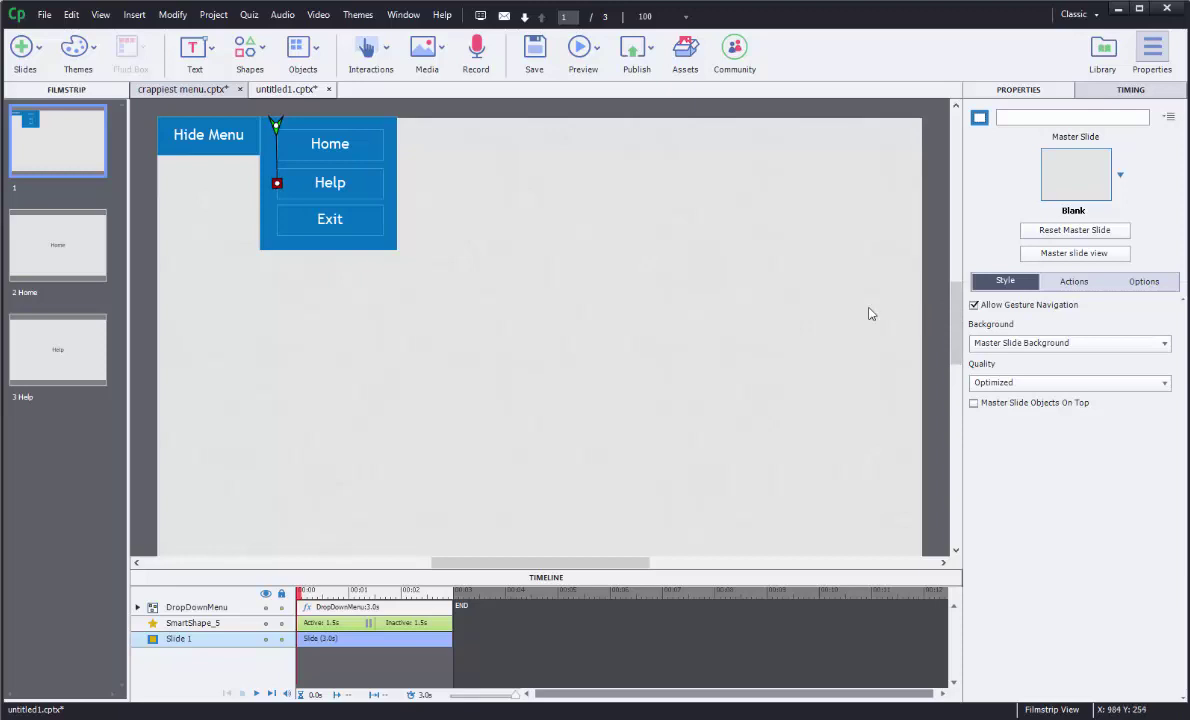
- Paste the drop-down menu and its toggle shape onto the Home and Help slides
drag(578, 319, 129, 102)
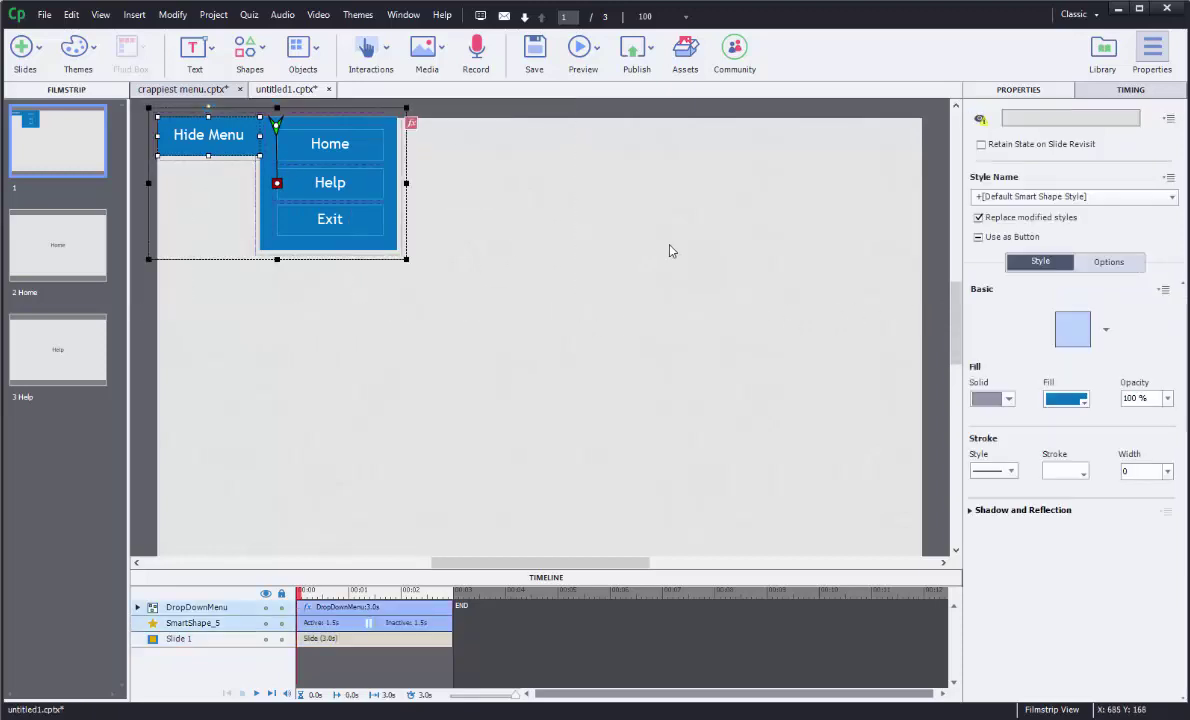
click(55, 242)
shift+click(81, 363)
key(ctrl+v)
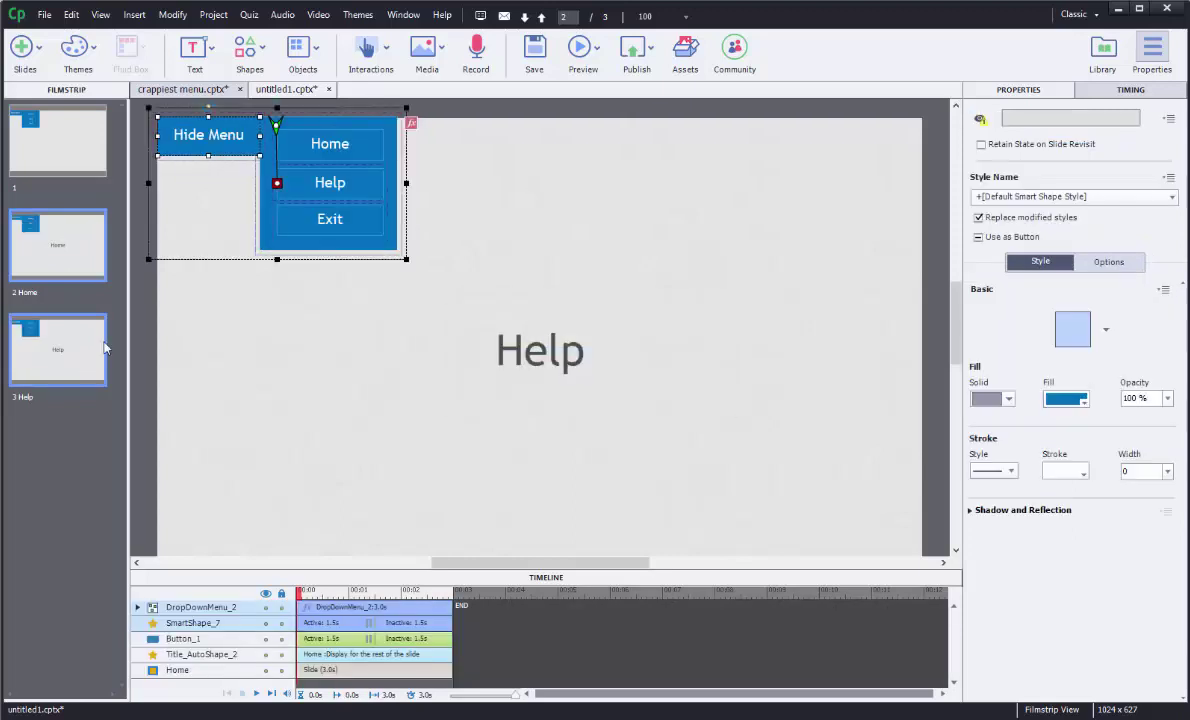
- Check the pasted menu on the Home and Help slides
scroll(876, 317, down, 3)
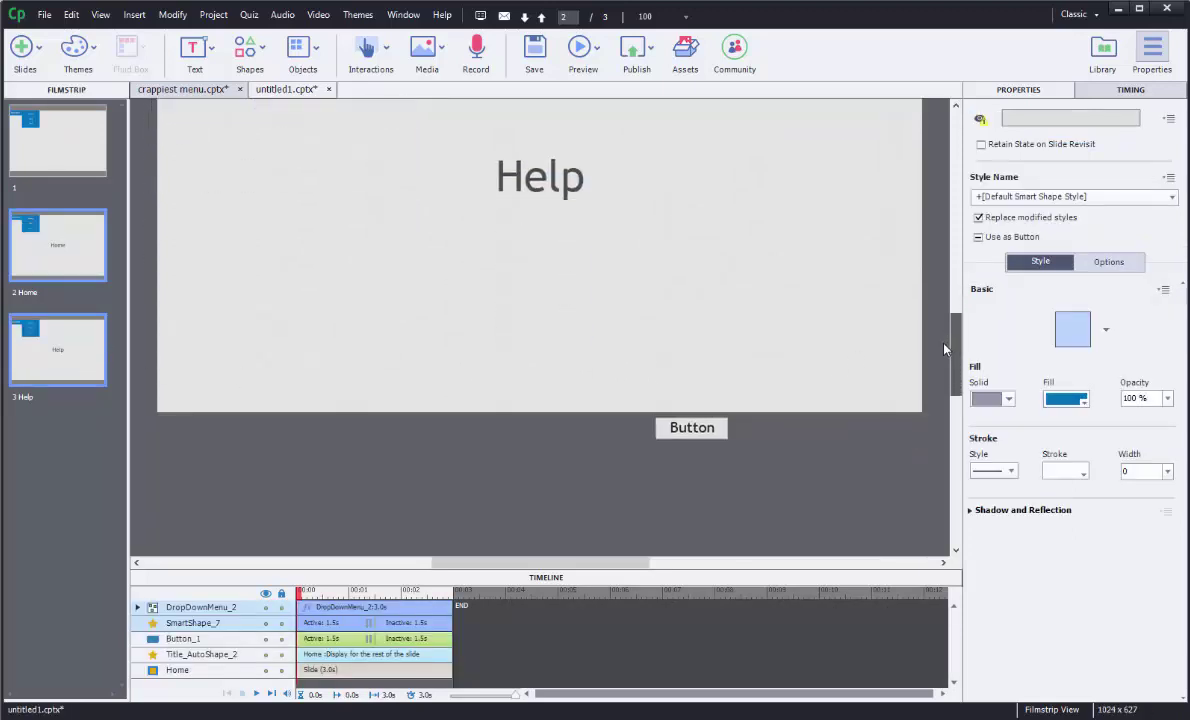
scroll(876, 317, up, 1)
click(684, 502)
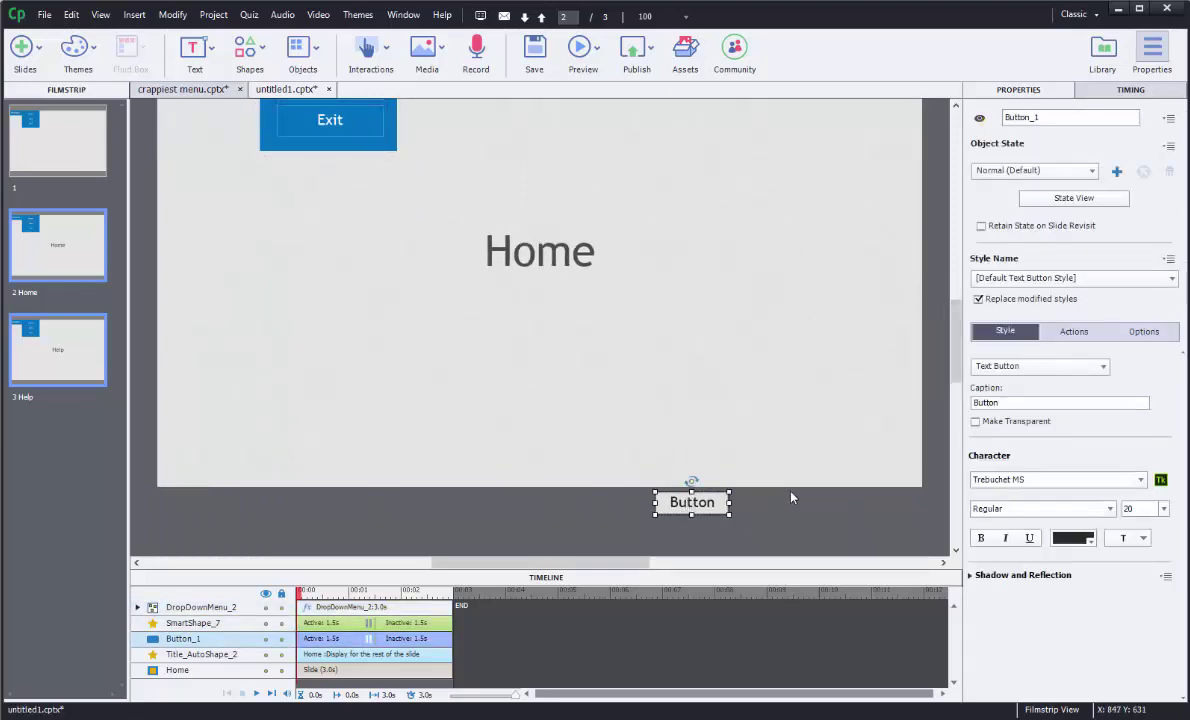
scroll(770, 488, up, 1)
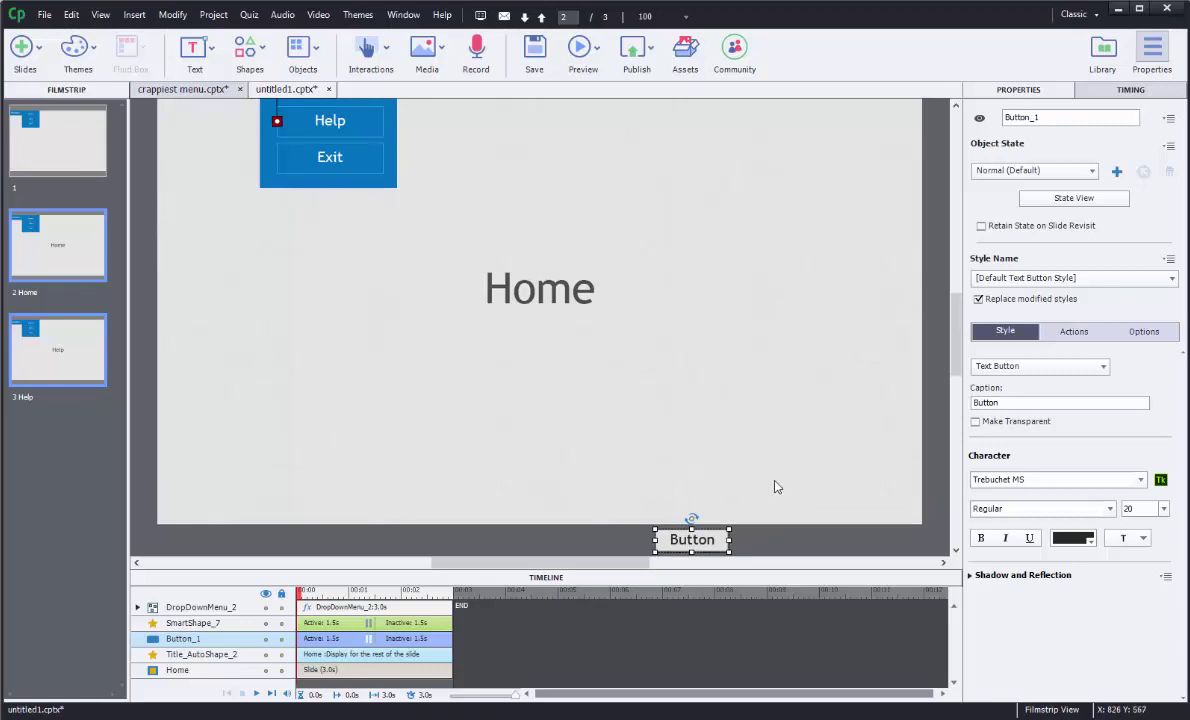
click(46, 340)
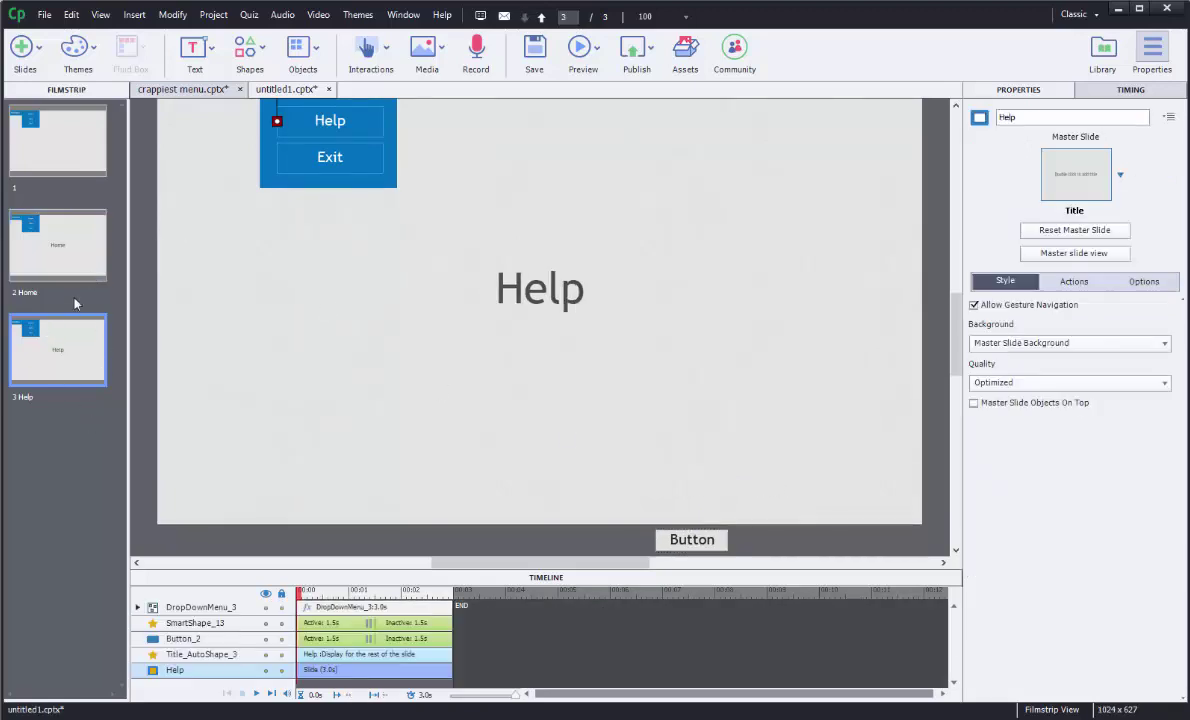
scroll(244, 202, up, 2)
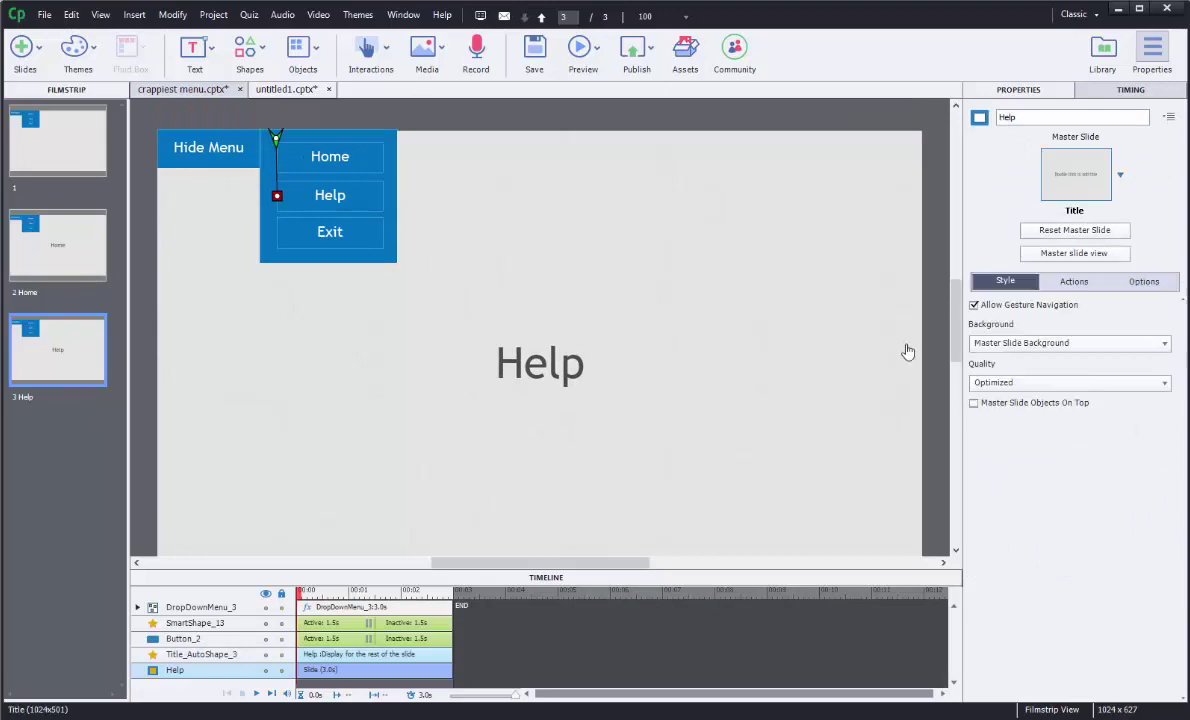
click(580, 47)
click(622, 124)
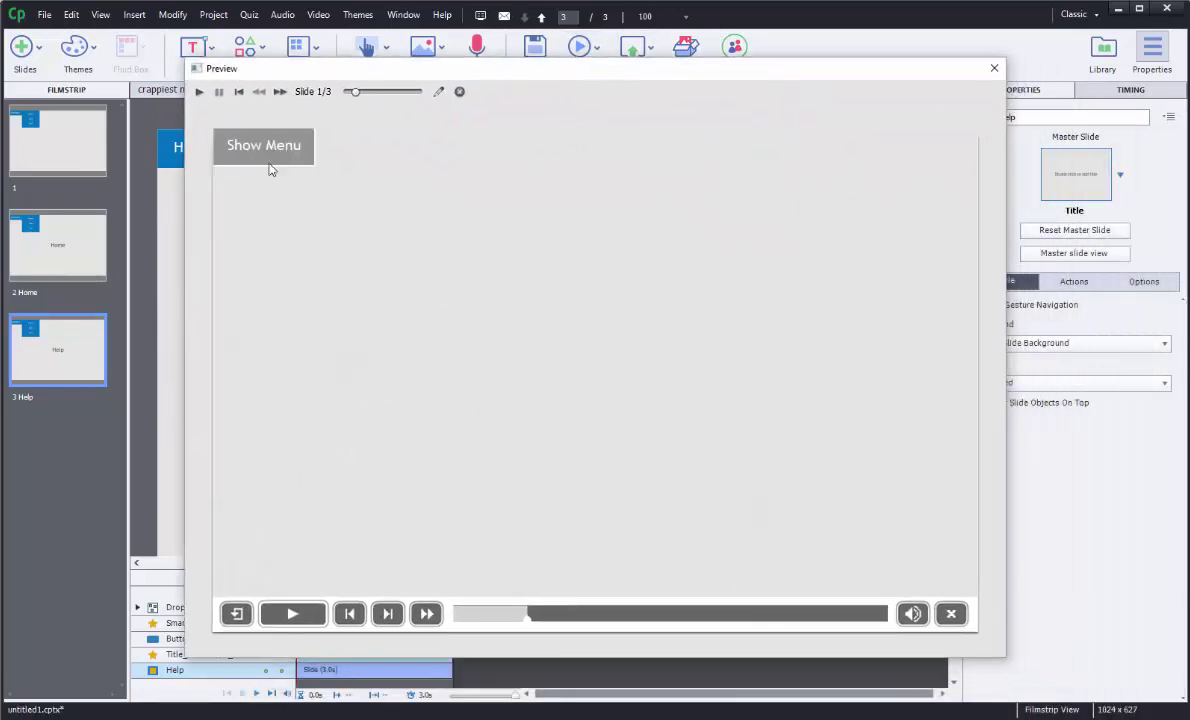
click(266, 158)
click(380, 158)
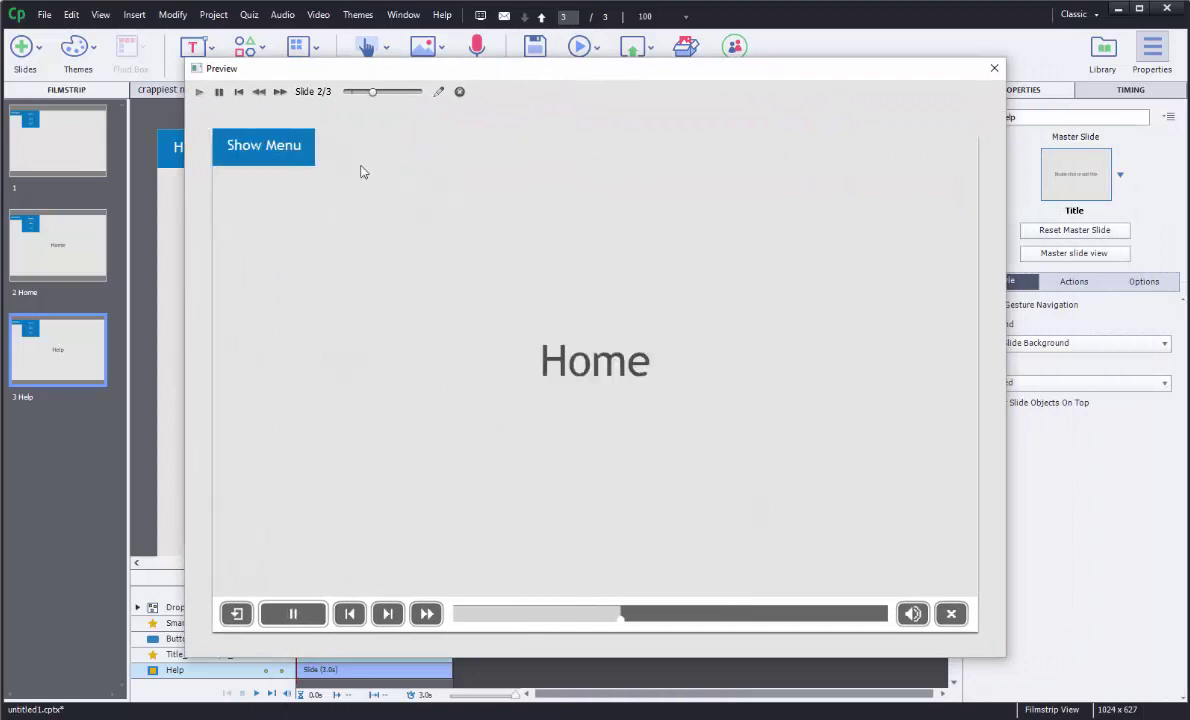
click(283, 156)
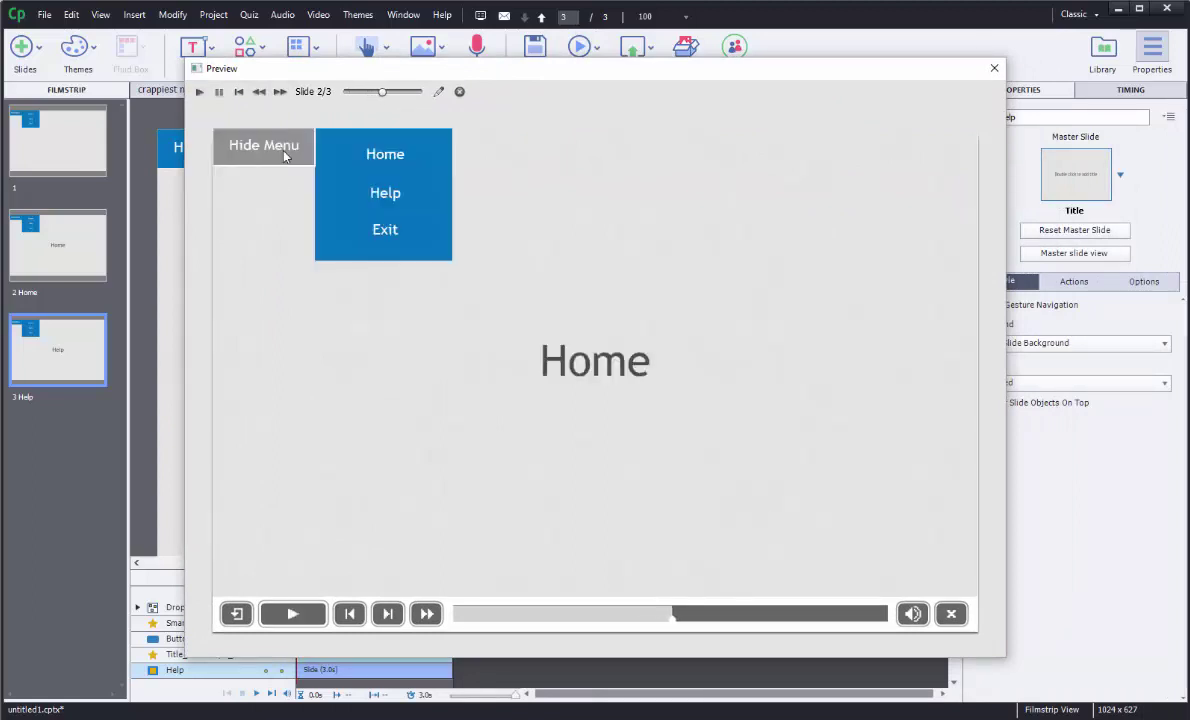
click(276, 154)
click(275, 154)
click(273, 154)
click(273, 154)
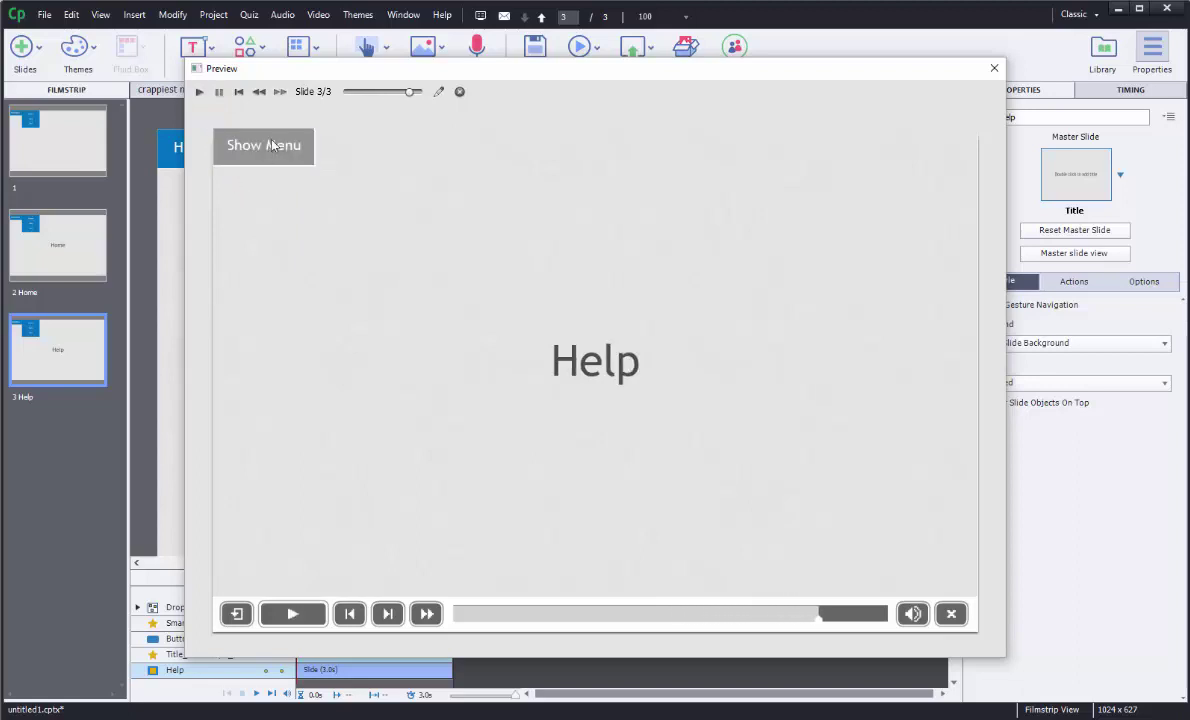
click(269, 147)
click(269, 147)
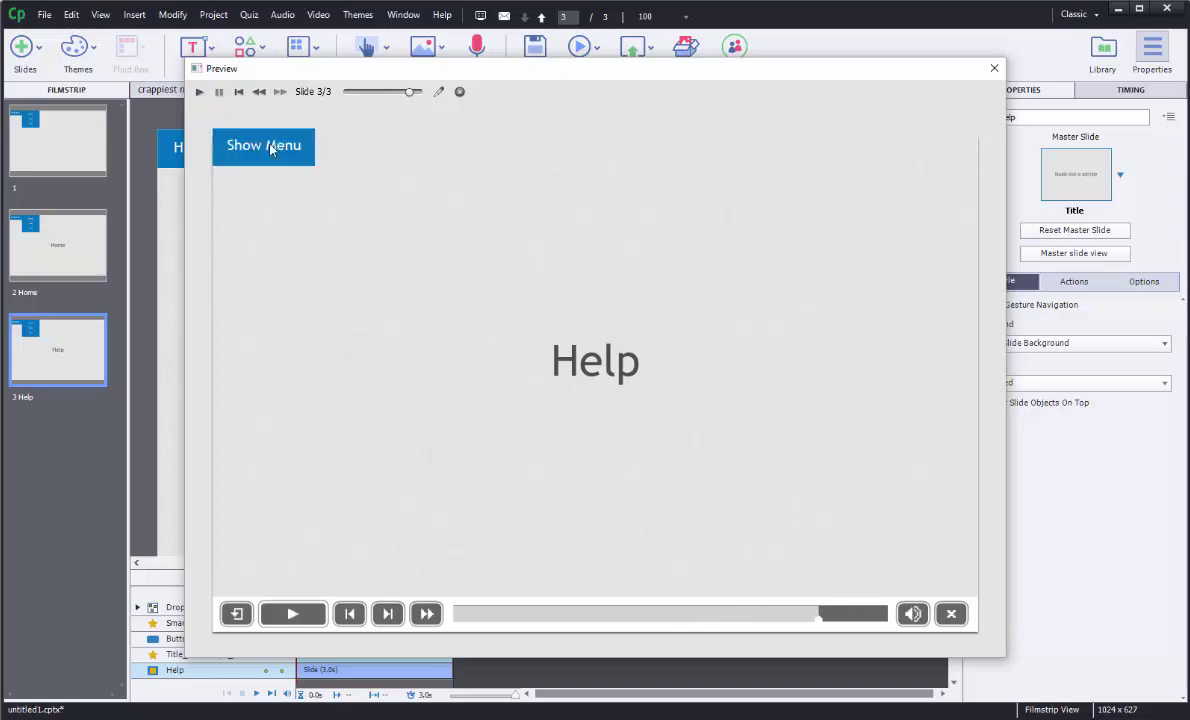
click(269, 147)
click(269, 147)
click(266, 147)
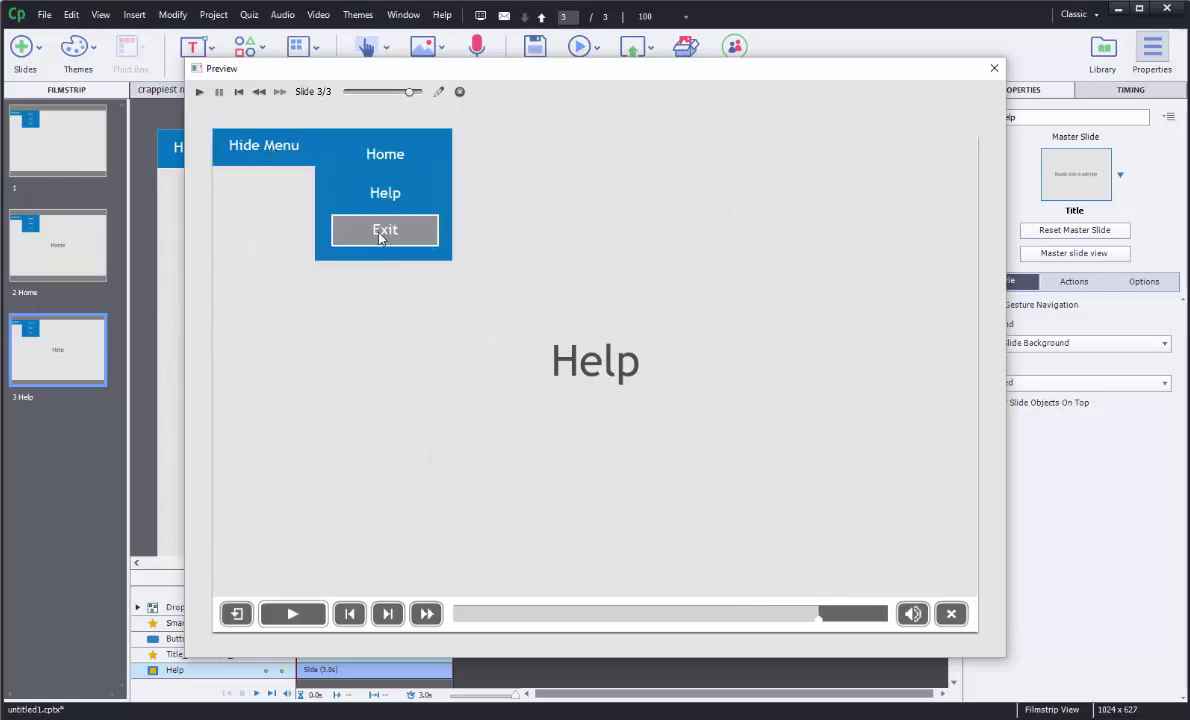
click(351, 216)
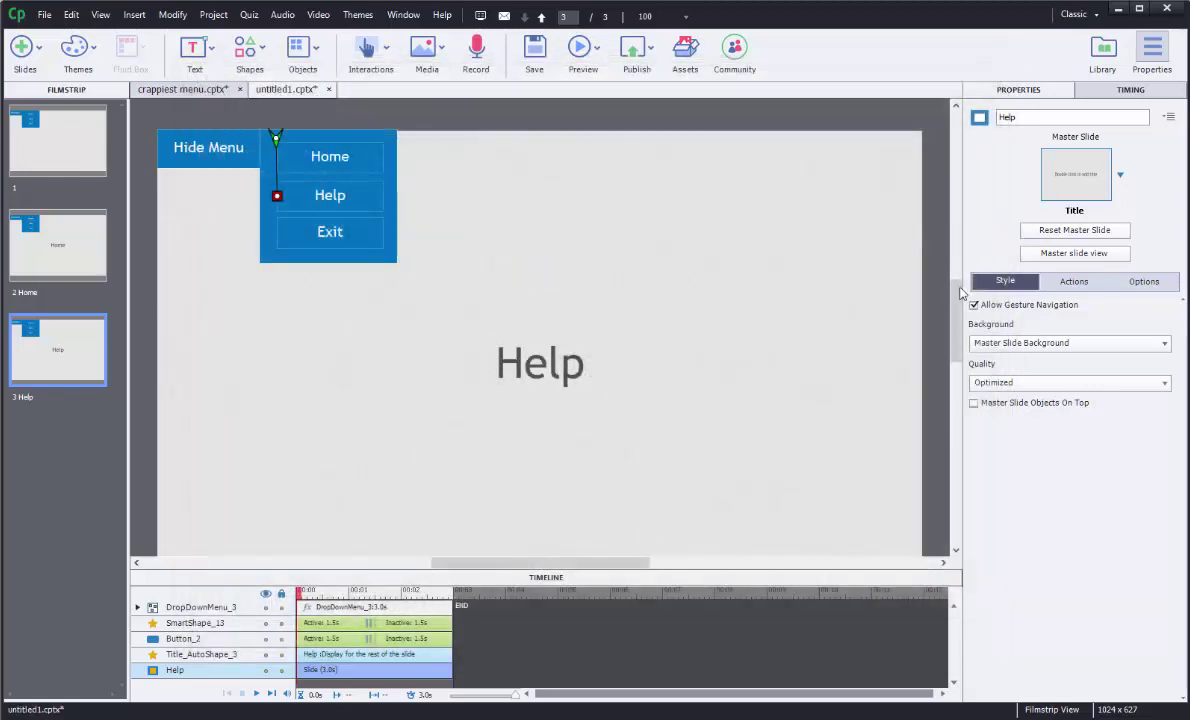